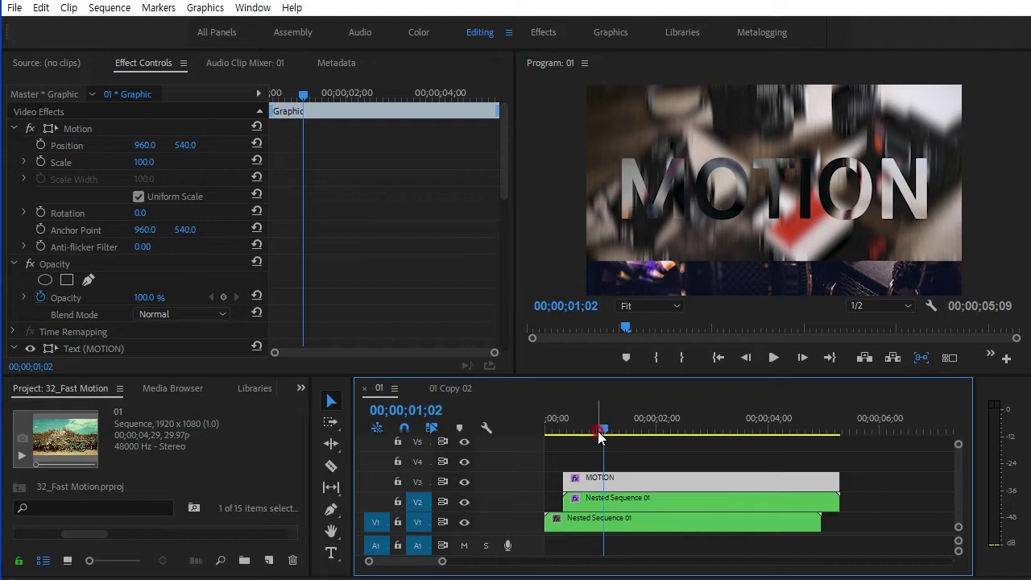
Review the current sequence's MOTION title frames in a full-screen Program monitor
left_click_drag(605, 436, 539, 442)
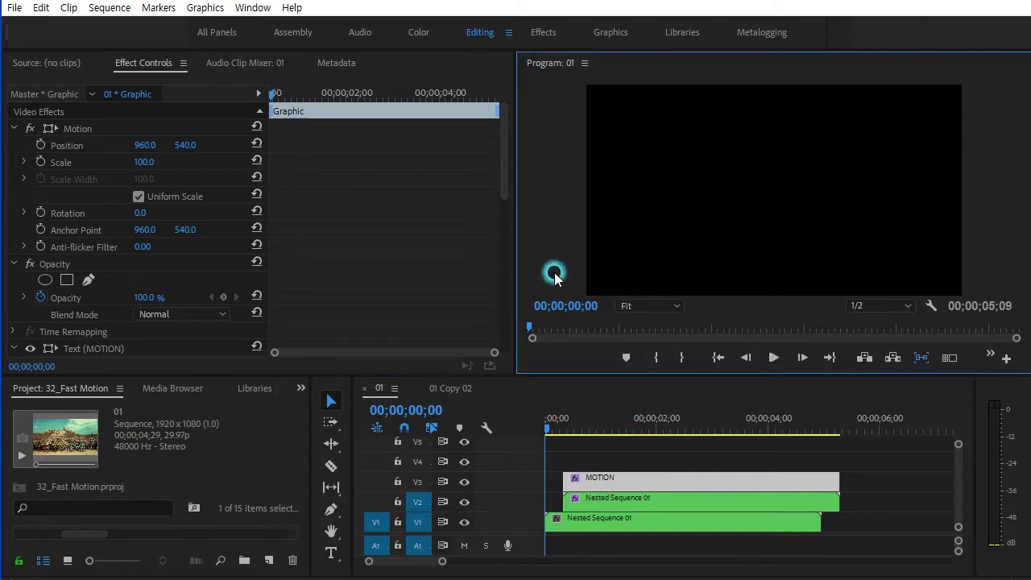
key("grave")
key("space")
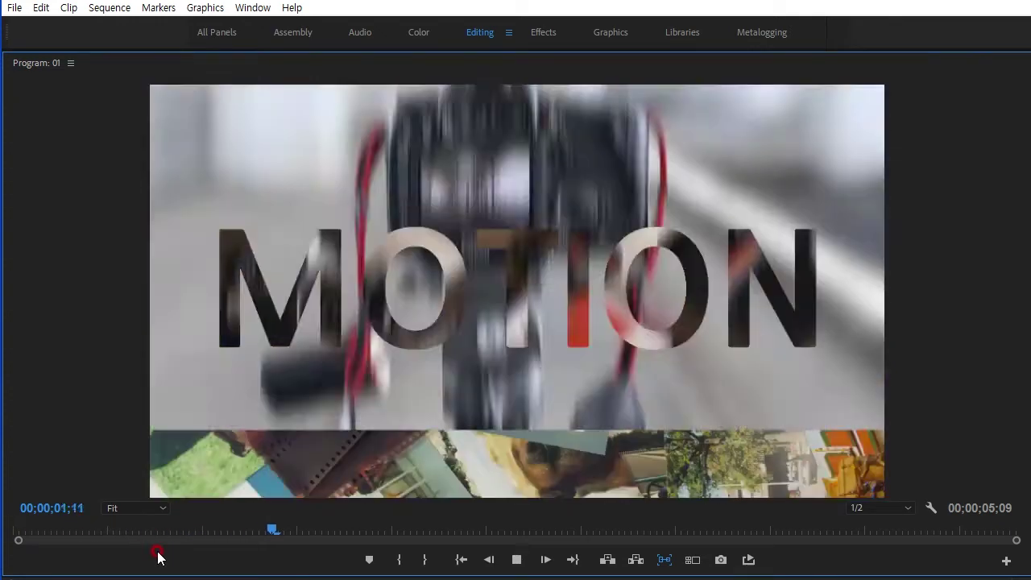
key("space")
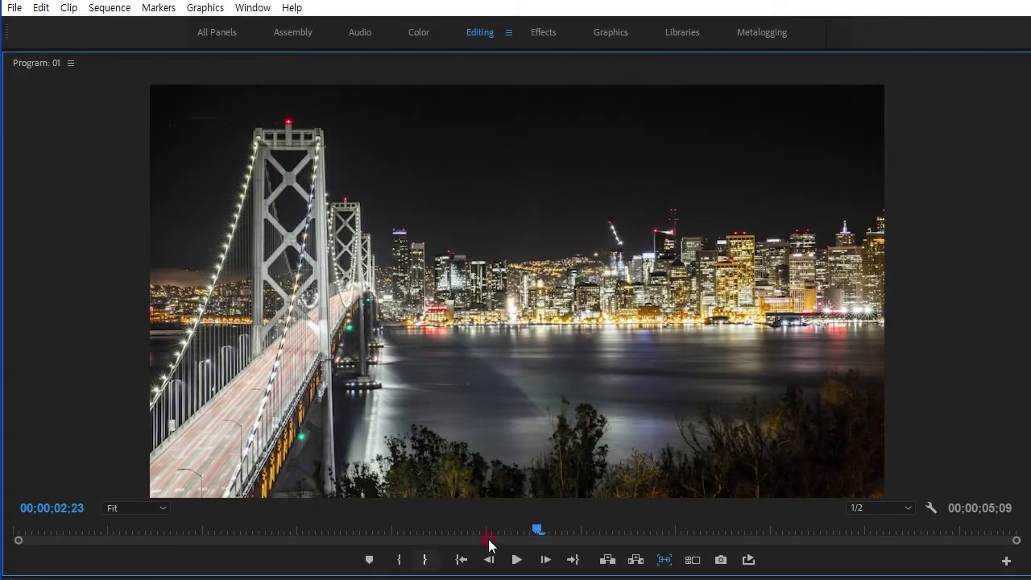
left_click_drag(532, 538, 147, 547)
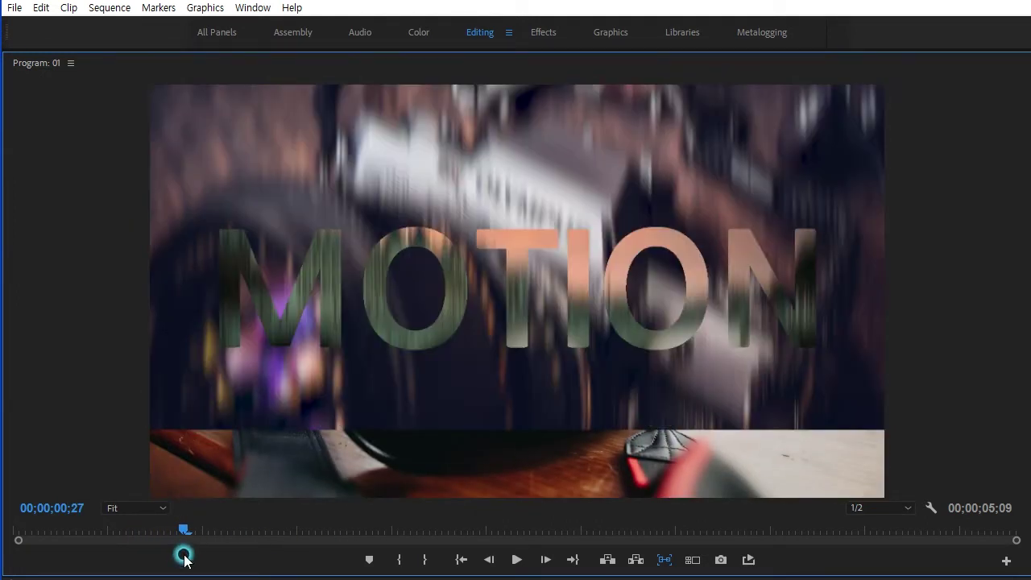
left_click_drag(147, 547, 190, 554)
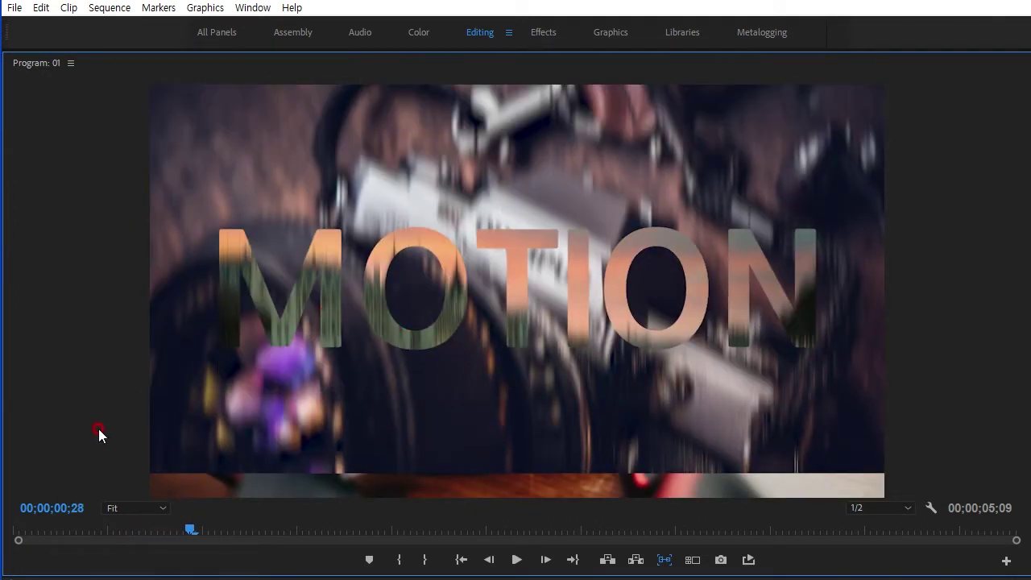
key("grave")
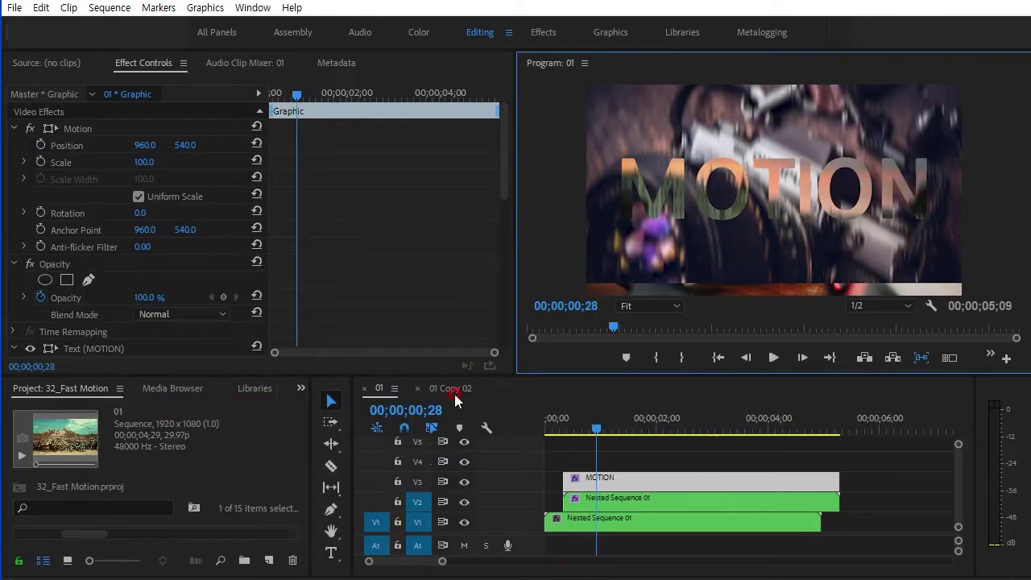
Switch to 01 Copy 02, play it full-screen, then rewind to its first frame
left_click(454, 393)
left_click_drag(625, 432, 534, 433)
left_click(554, 285)
key("grave")
key("space")
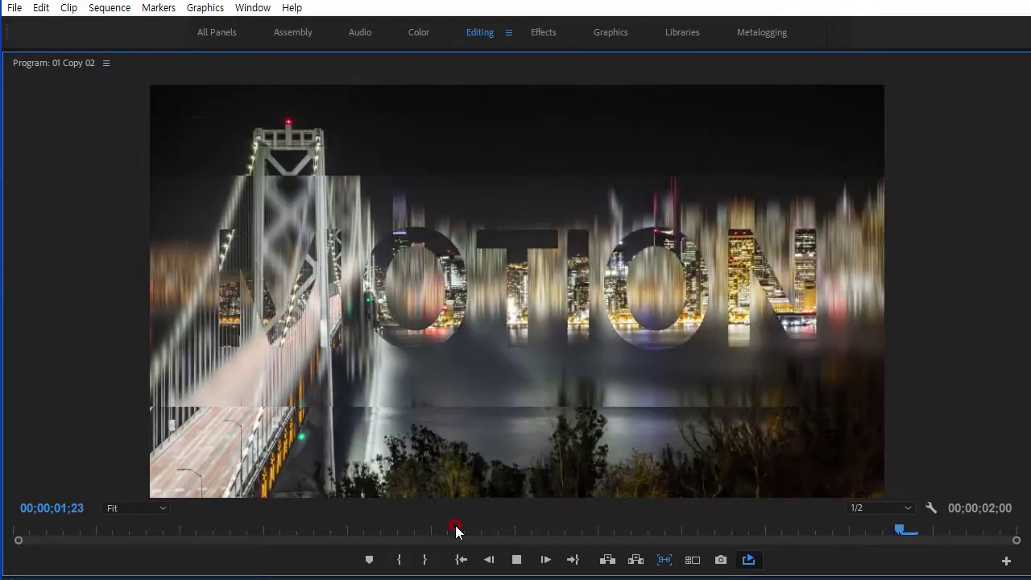
left_click(397, 527)
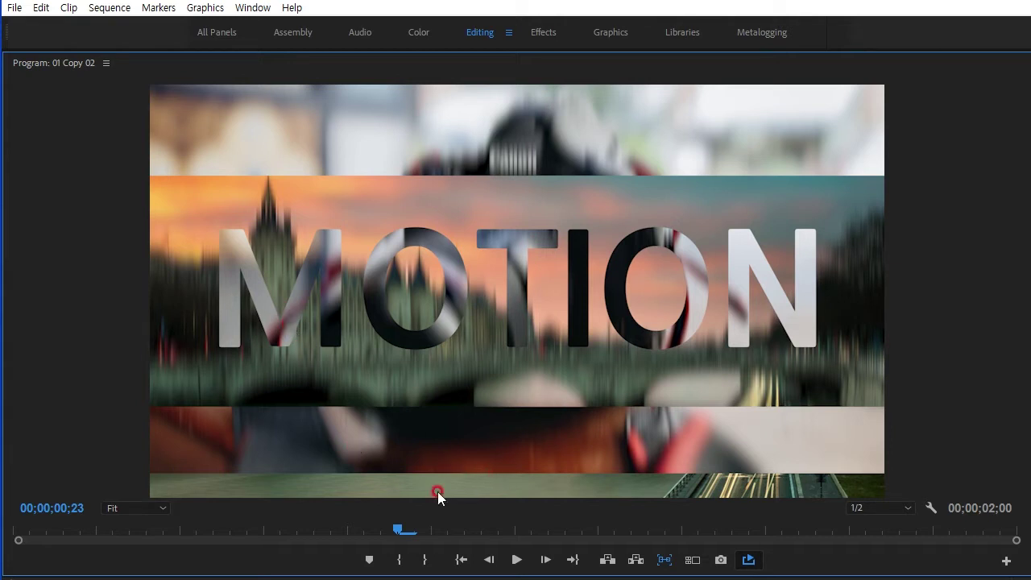
key("grave")
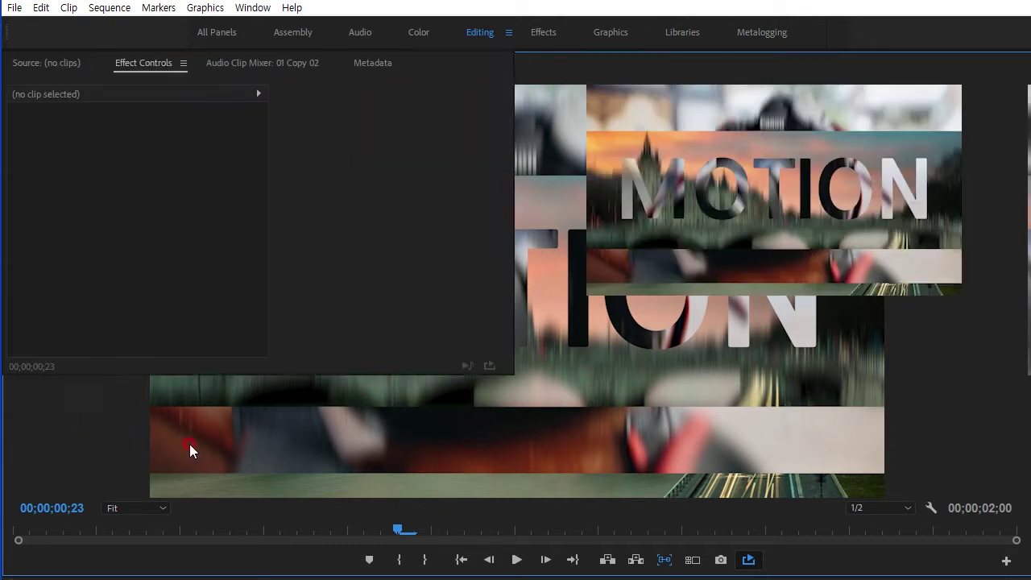
left_click(681, 432)
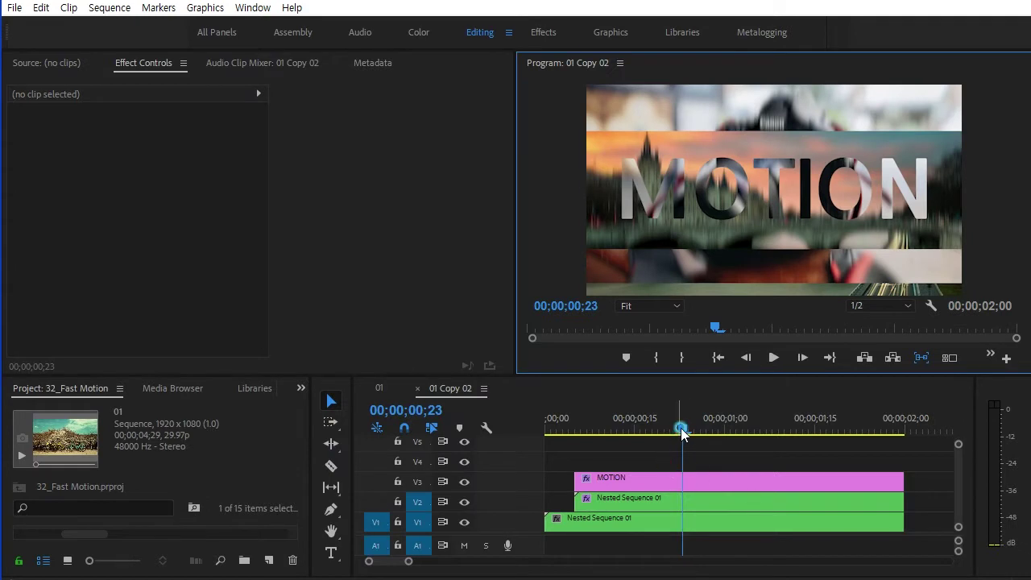
left_click_drag(681, 433, 494, 443)
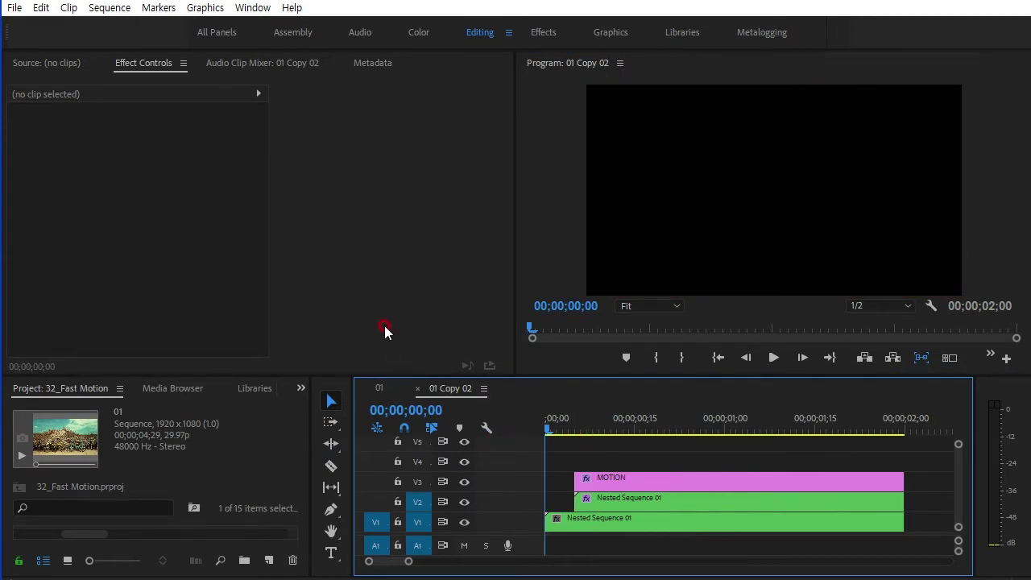
Start a new project from the File menu and name it fast
left_click(14, 8)
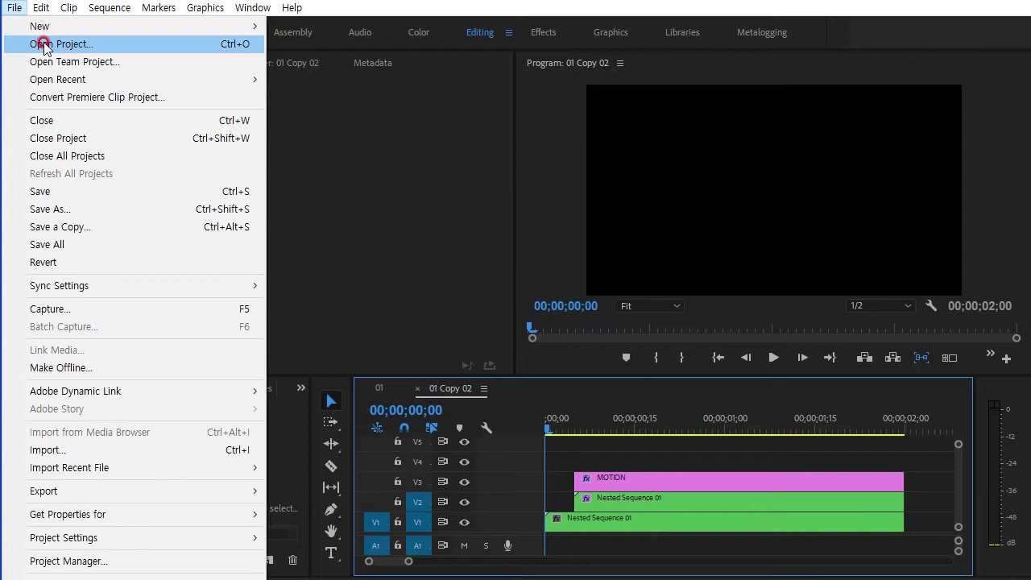
mouse_move(41, 25)
left_click(288, 29)
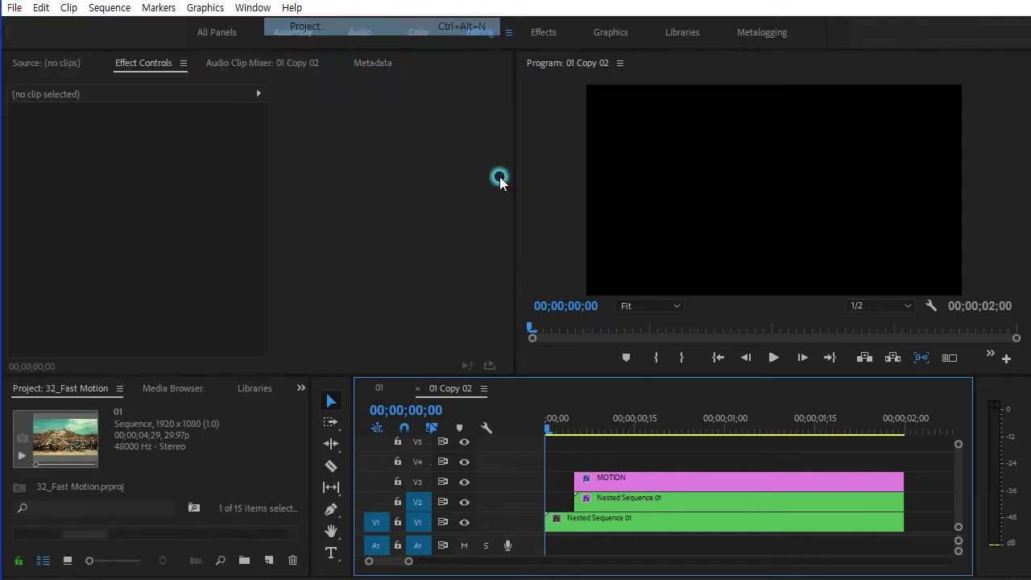
type("fast")
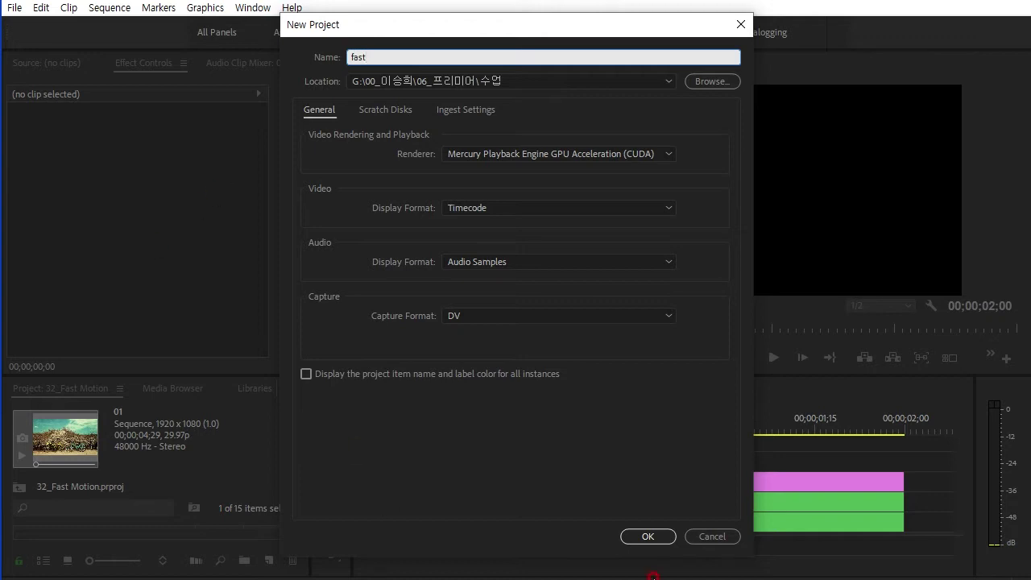
left_click(650, 538)
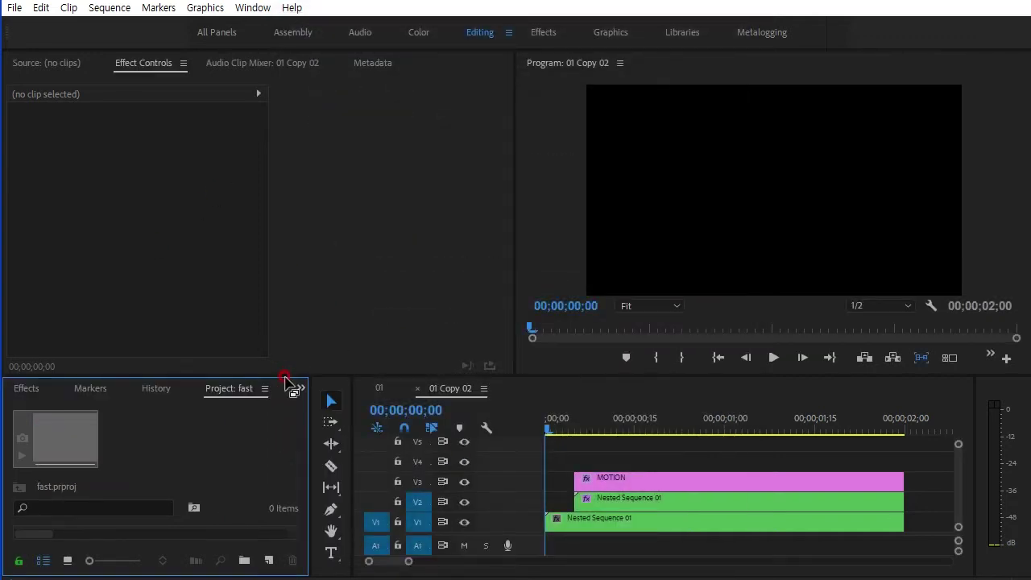
Reset the Editing workspace to its saved layout
left_click_drag(286, 380, 290, 376)
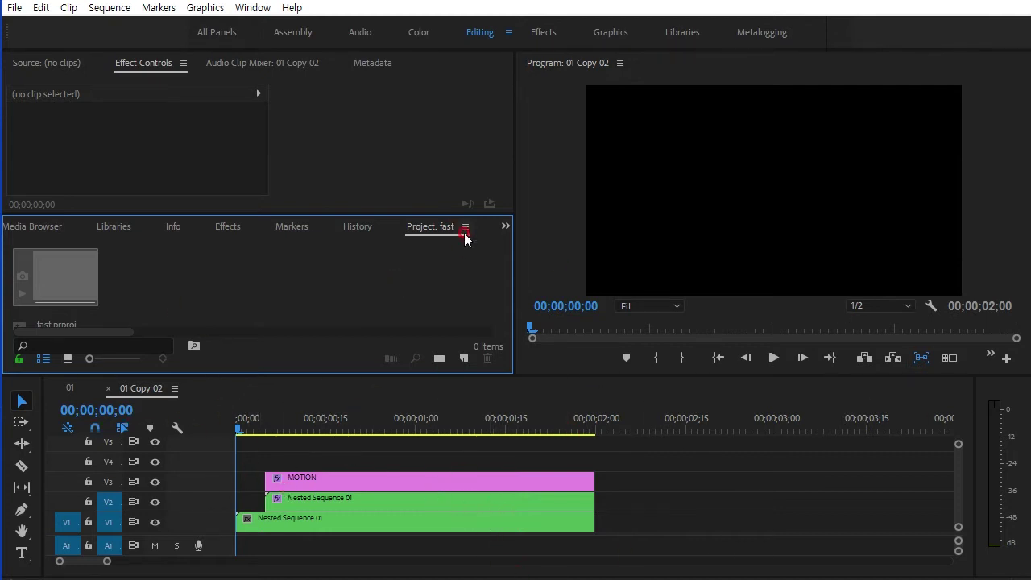
left_click(246, 7)
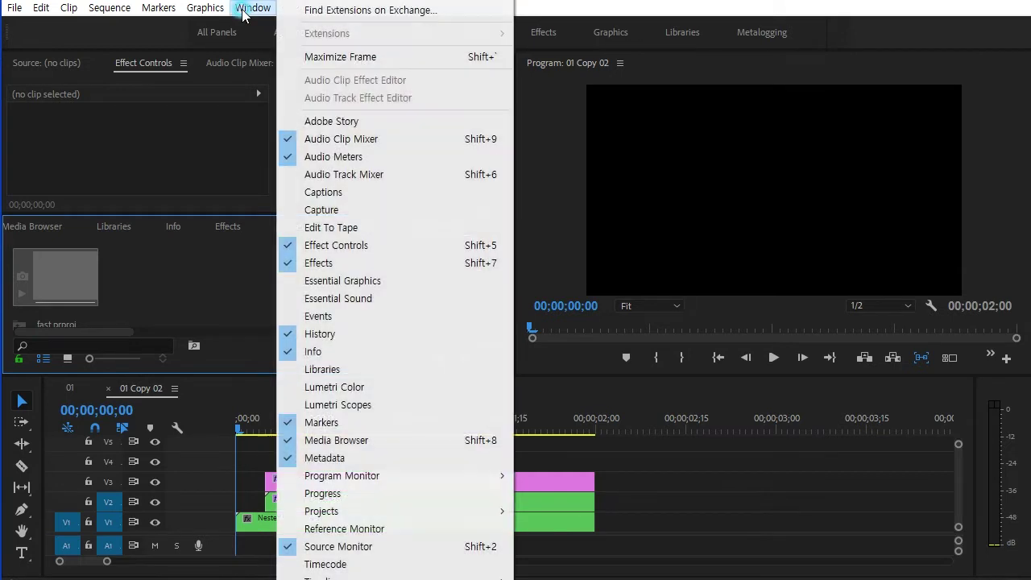
mouse_move(346, 2)
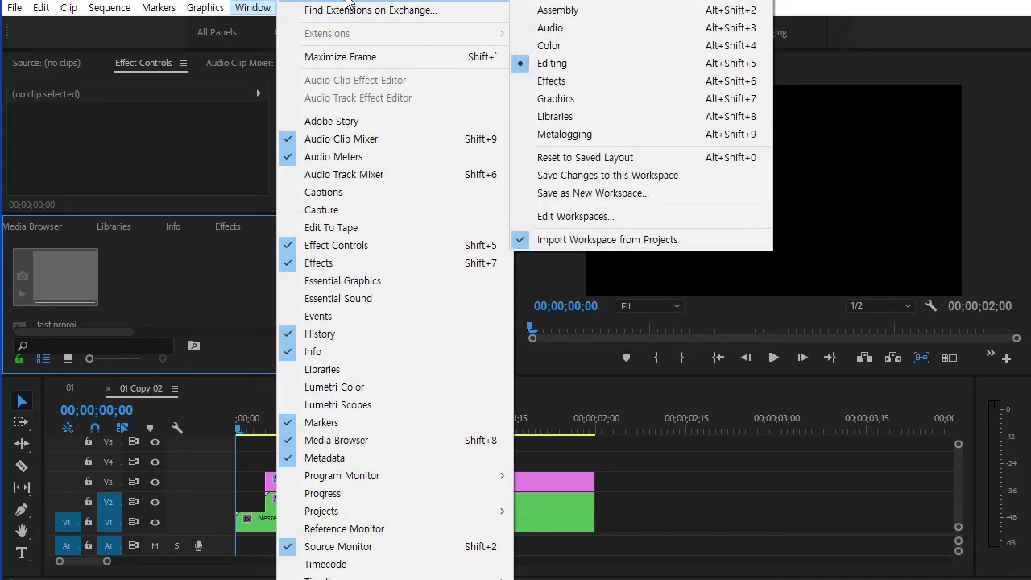
left_click(562, 65)
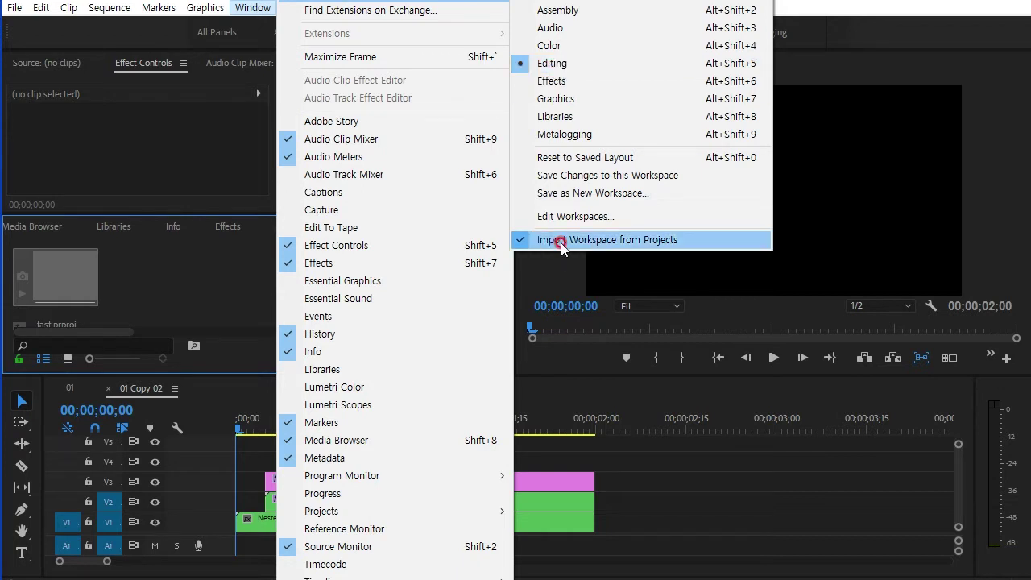
left_click(600, 158)
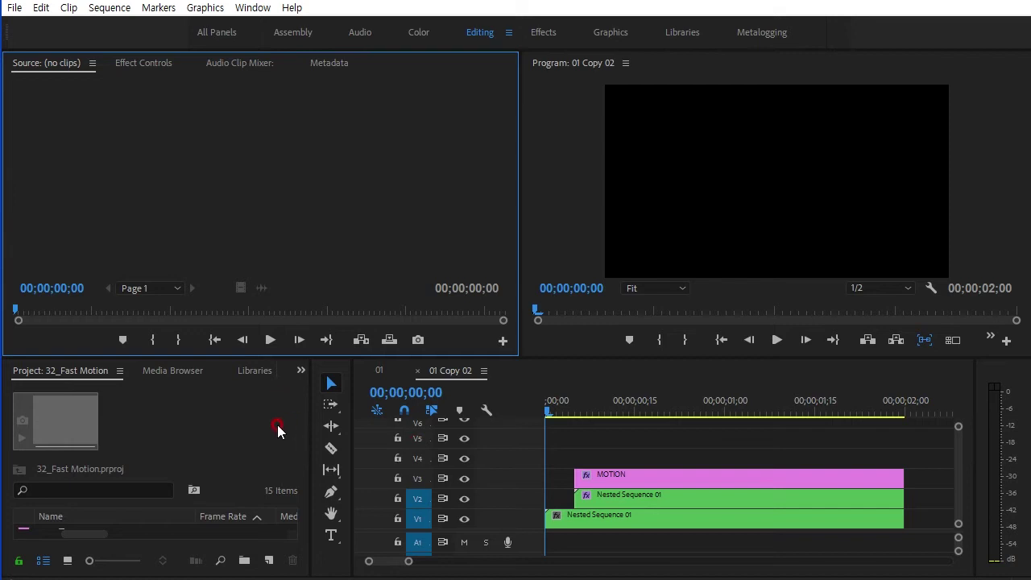
Enlarge the lower panels and show the 32_Fast Motion project panel
left_click_drag(284, 357, 305, 242)
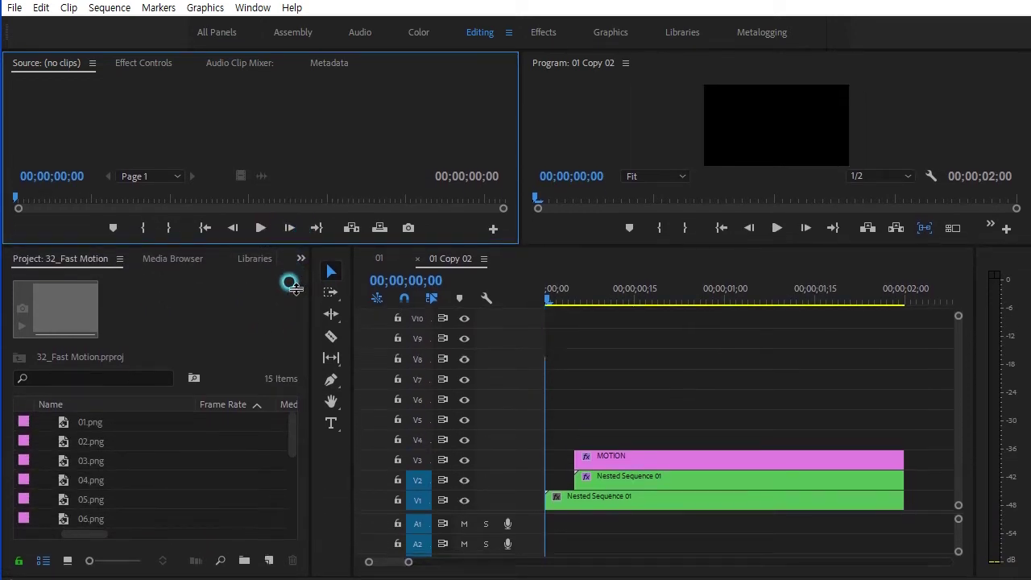
left_click(301, 306)
left_click(261, 215)
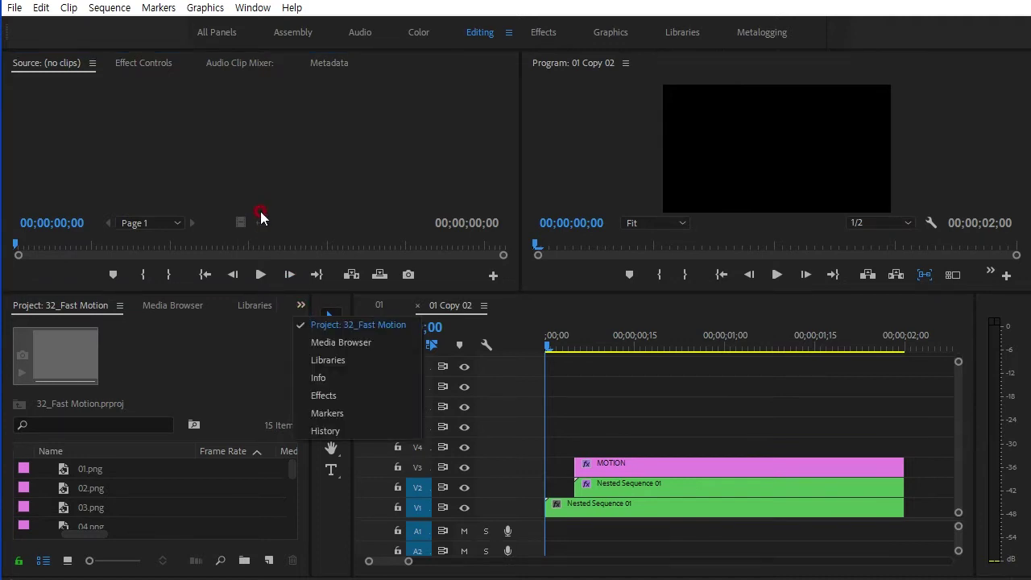
left_click(71, 309)
left_click(40, 309)
left_click(29, 465)
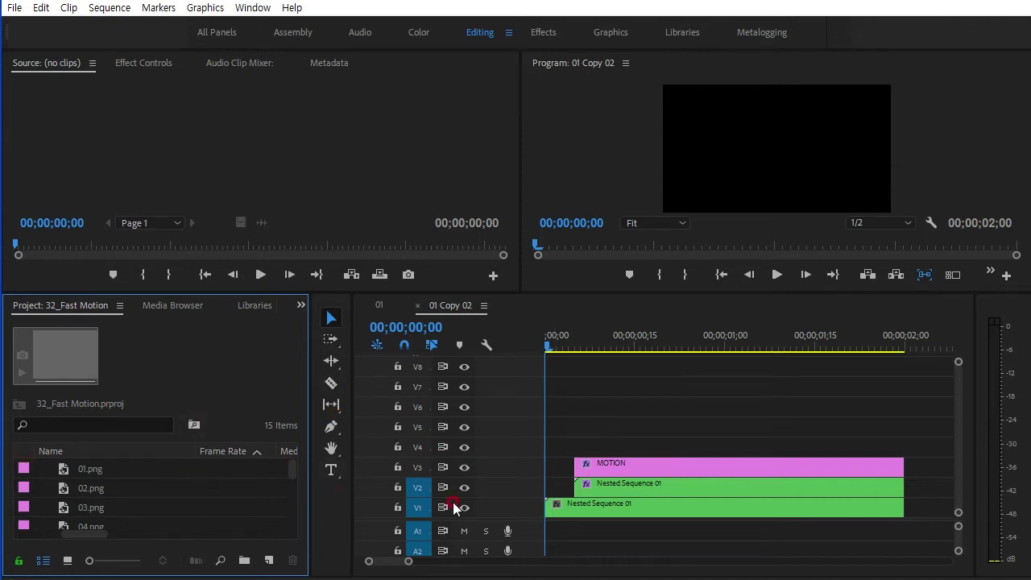
left_click(253, 10)
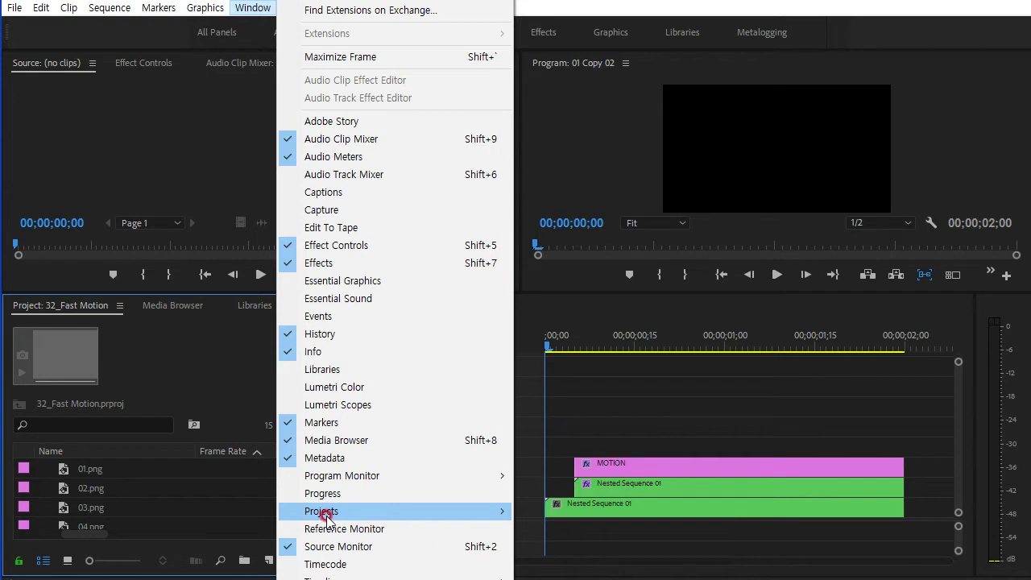
Import images 01.png through 10.png into the fast project and select 01.png
mouse_move(448, 516)
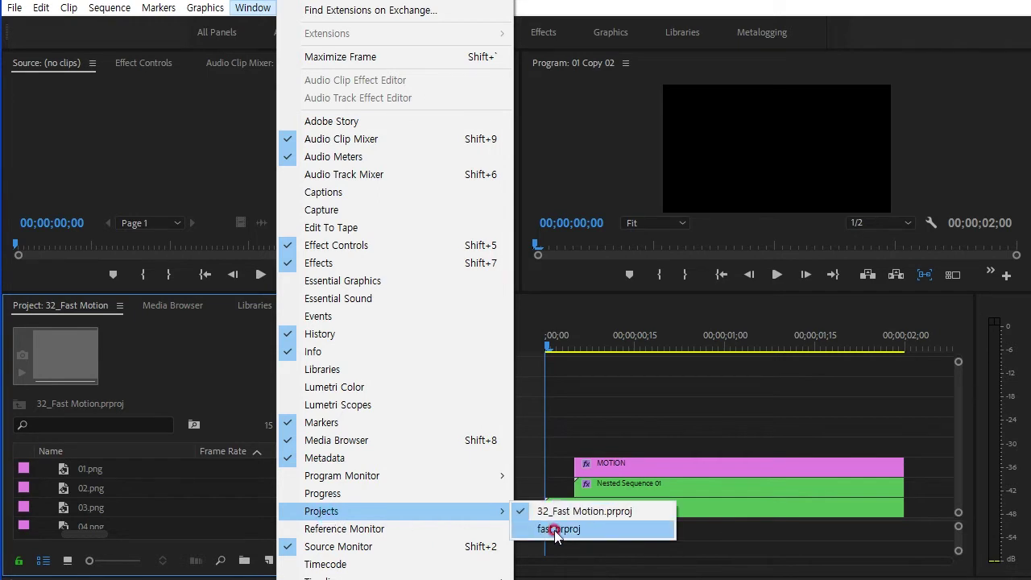
left_click(556, 532)
left_click(236, 505)
double_click(264, 489)
left_click(188, 178)
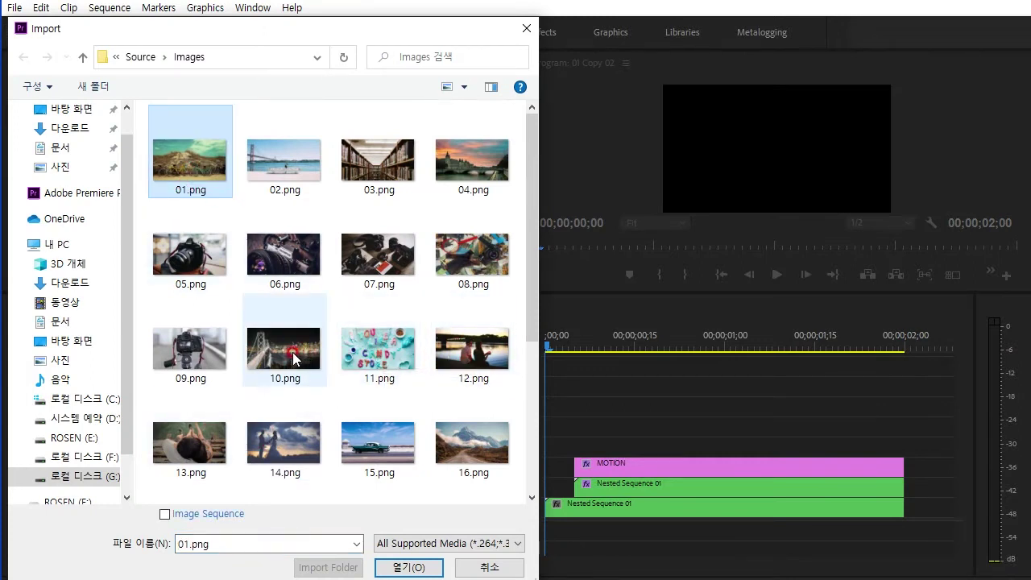
left_click(293, 358, "shift")
left_click(408, 567)
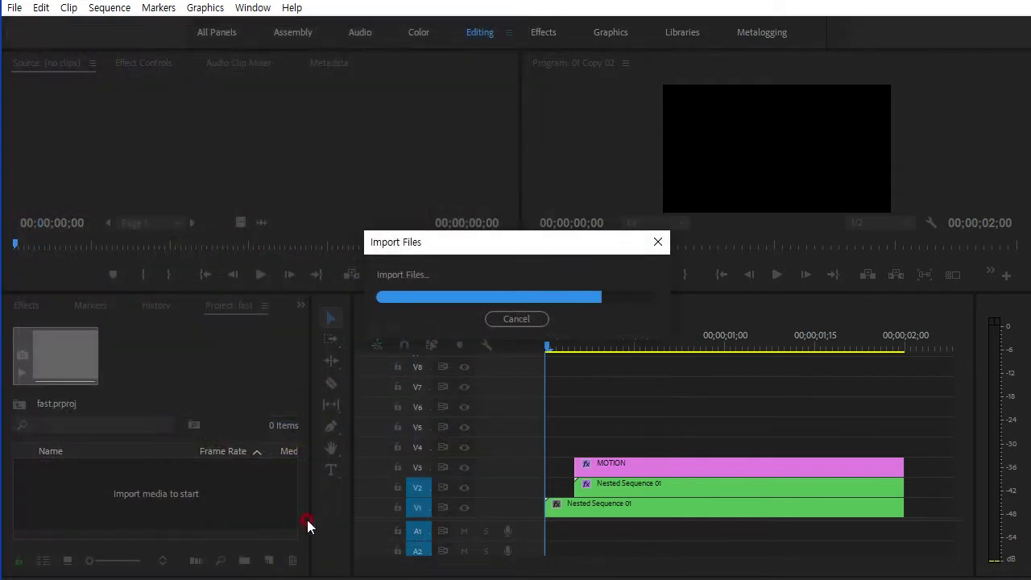
left_click(72, 472)
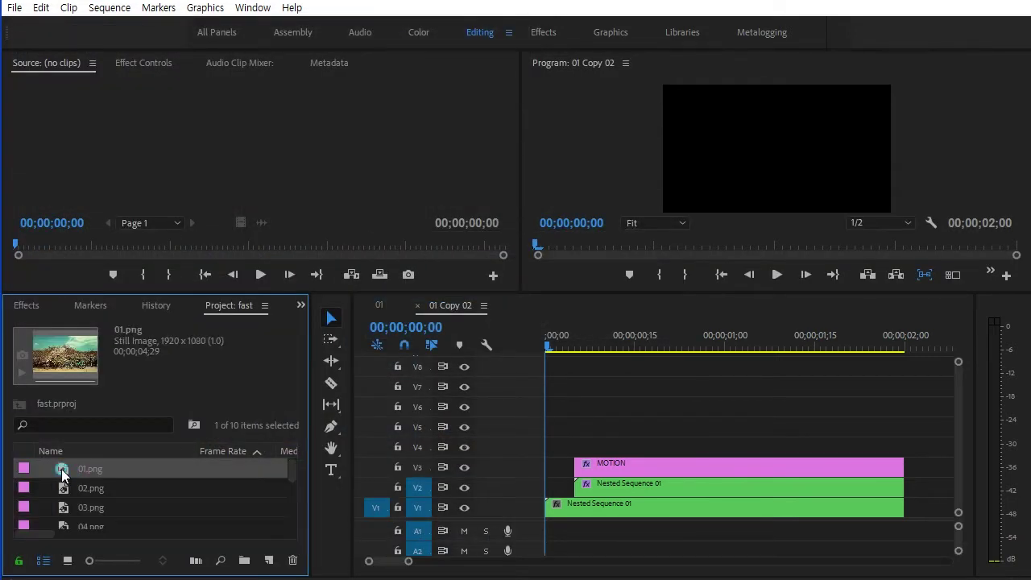
scroll(196, 482, "down", 3)
Build sequence 01 from 01.png, enlarge the tracks and monitors, and move to frame 5
left_click_drag(572, 519, 656, 511)
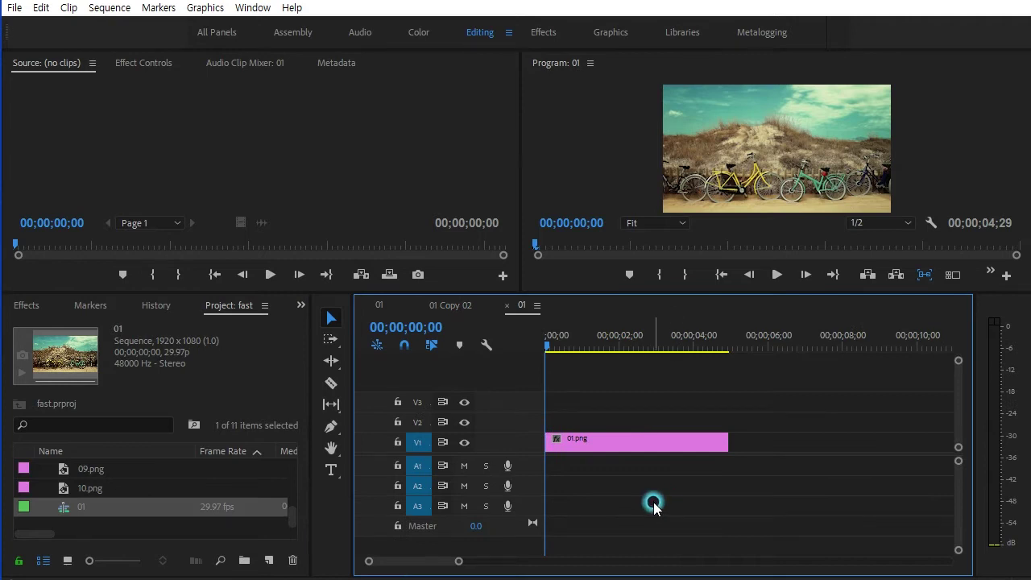
left_click_drag(516, 455, 518, 506)
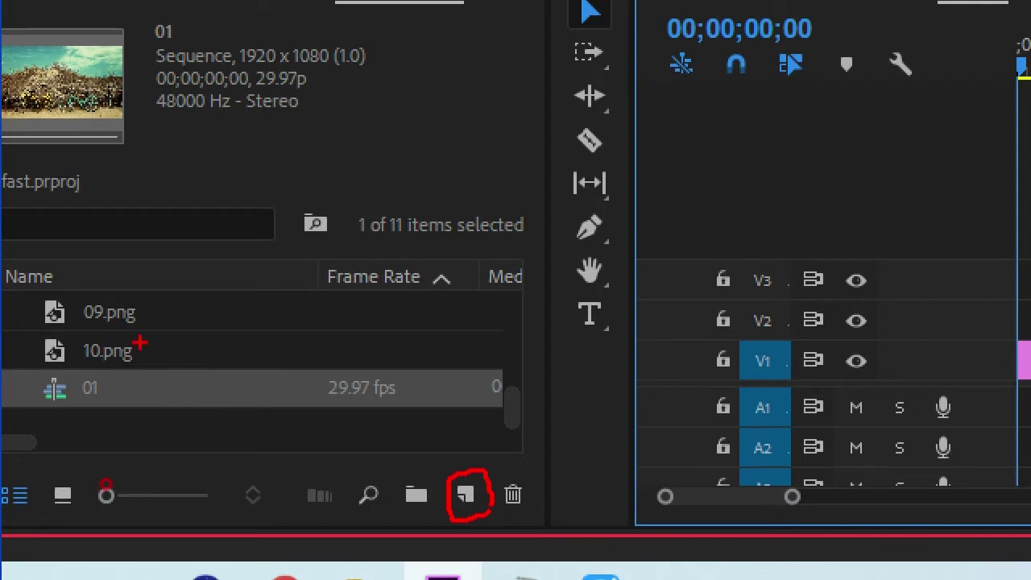
left_click_drag(246, 347, 455, 476)
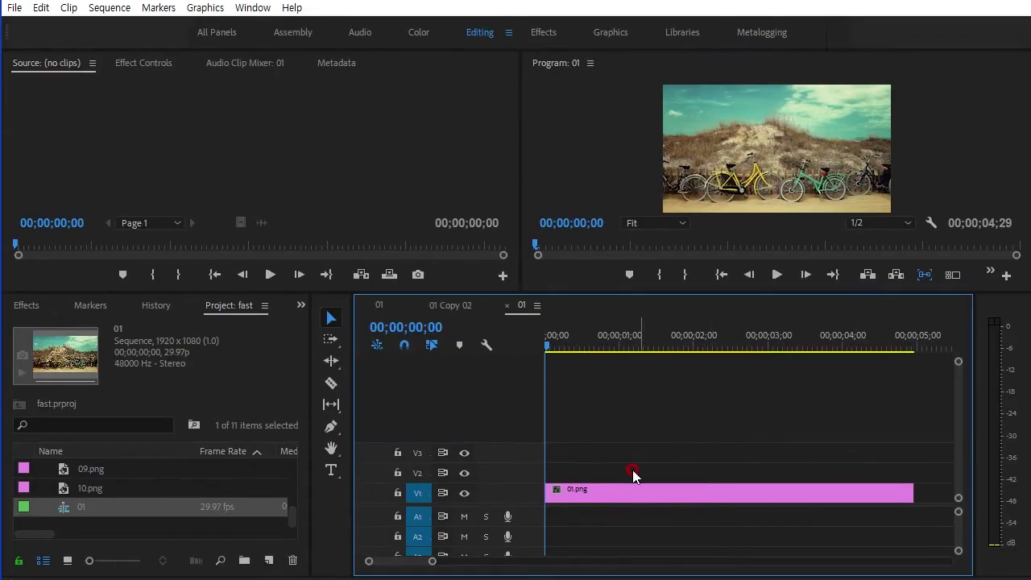
left_click(617, 492)
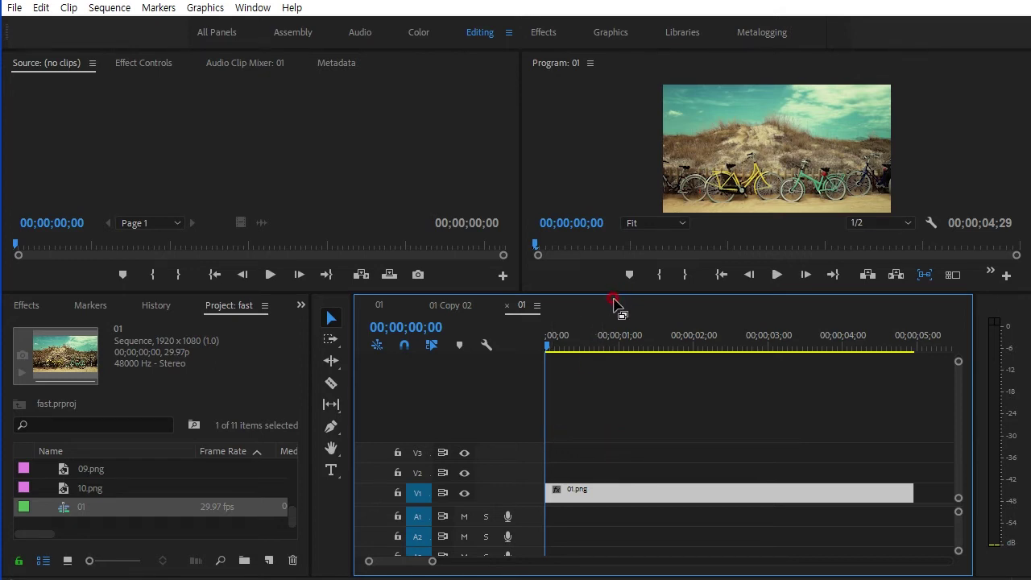
left_click_drag(614, 295, 618, 401)
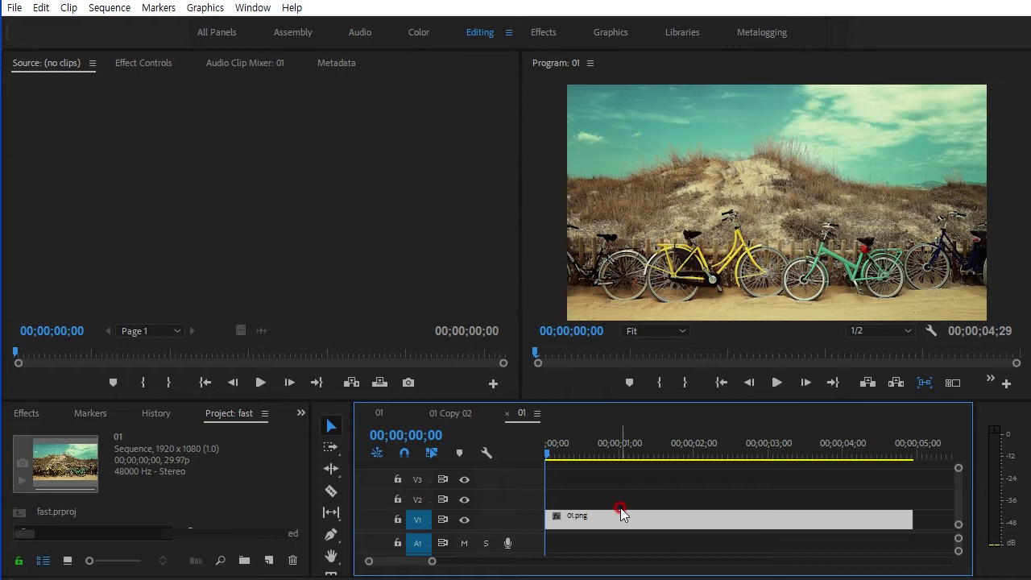
key("shift+Right")
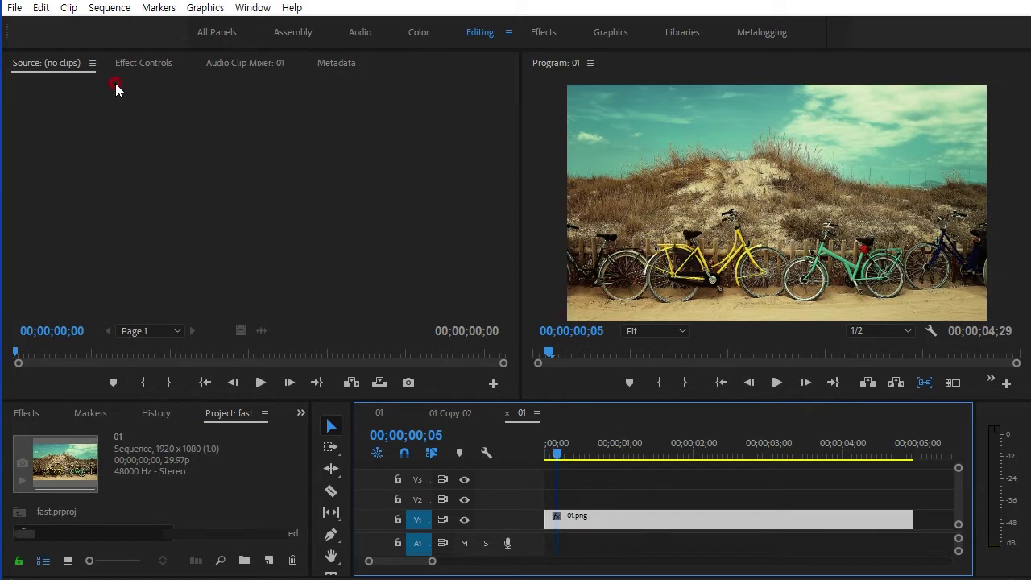
Add a Position keyframe for 01.png at frame 5, then return to frame 0
left_click(127, 63)
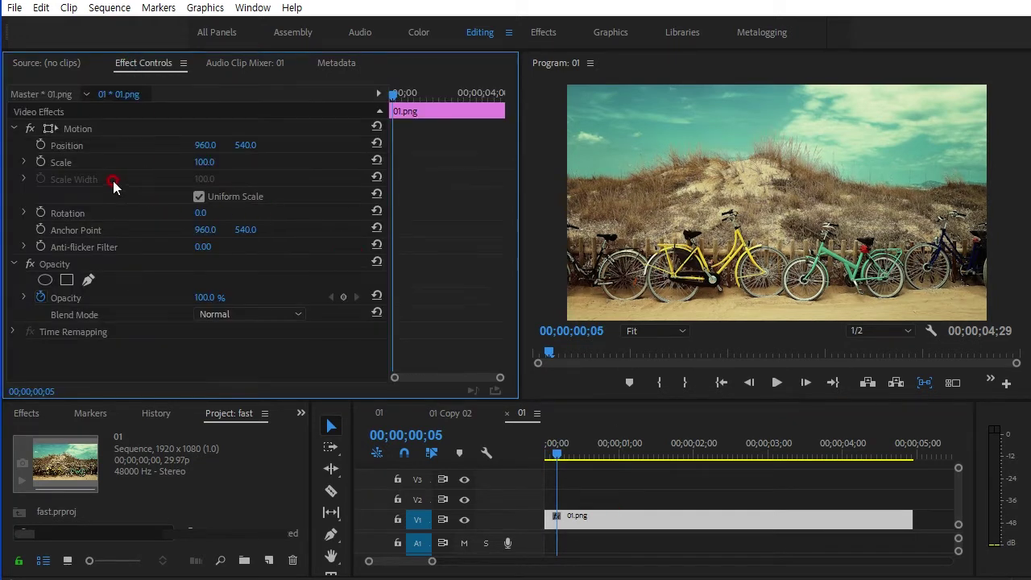
left_click(40, 145)
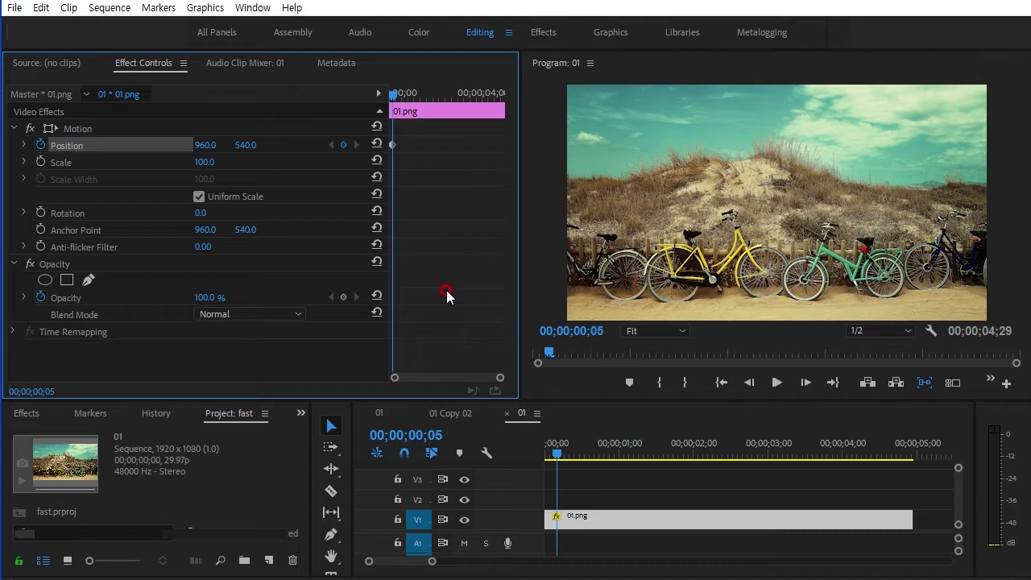
key("Home")
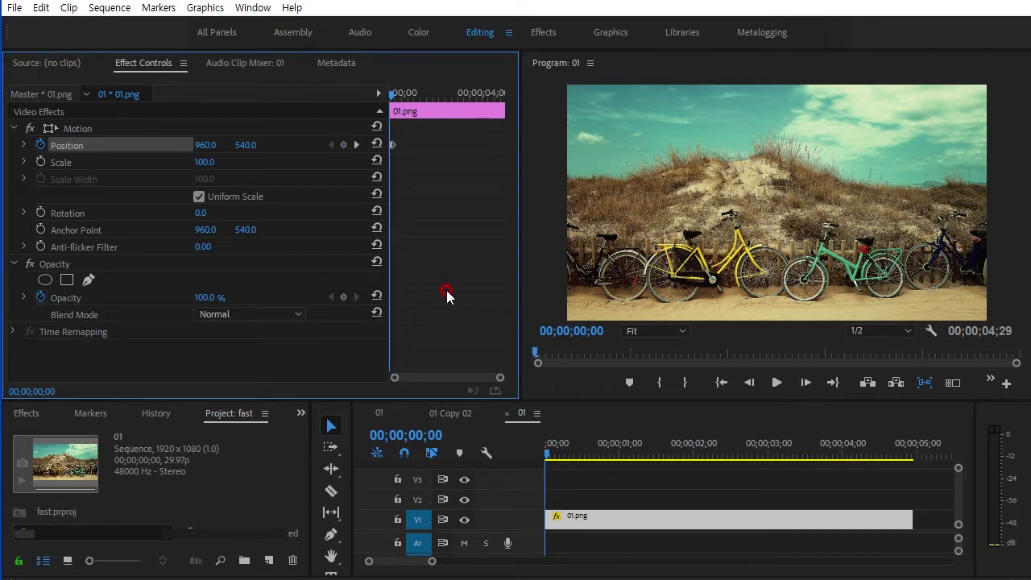
left_click(394, 287)
left_click(378, 274)
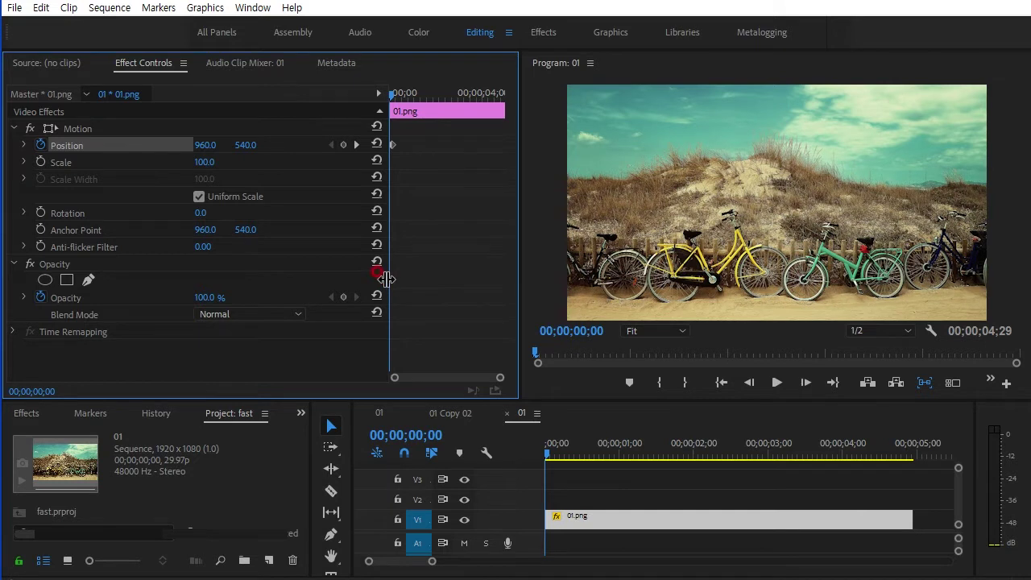
left_click_drag(387, 279, 321, 297)
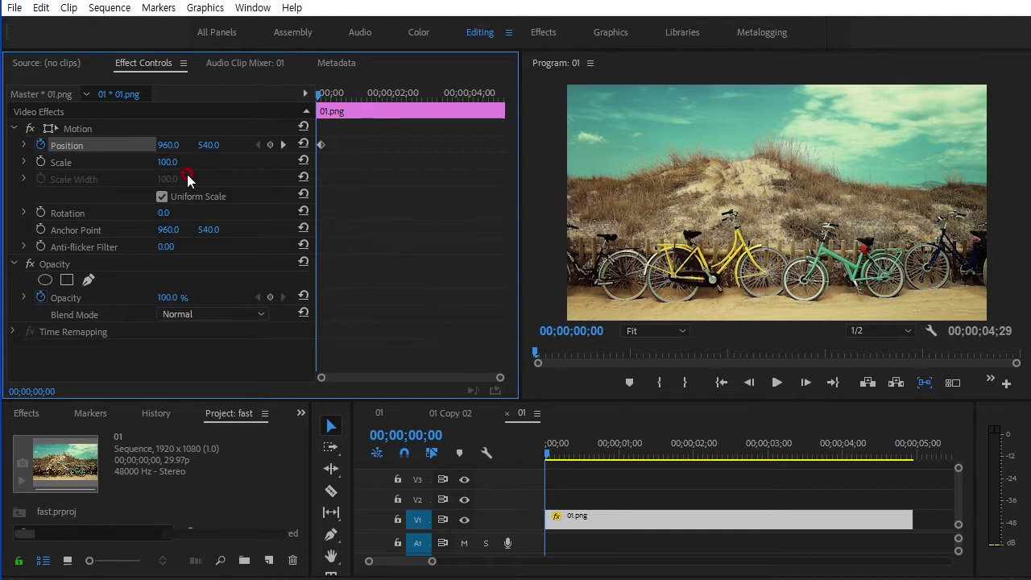
Set Position Y to -540 at frame 0 and check the drop-in up to the frame 5 keyframe
left_click(222, 144)
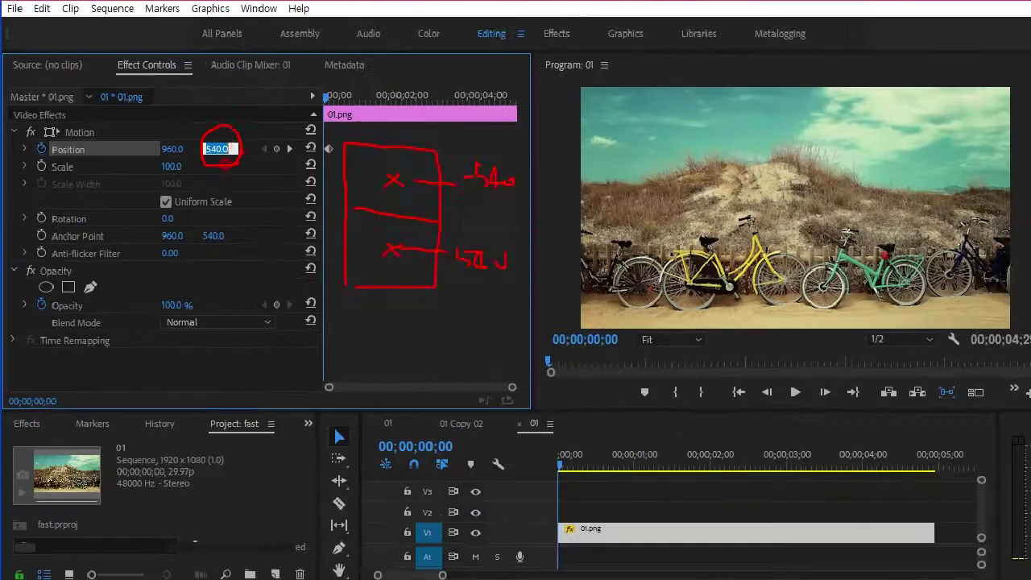
type("-54")
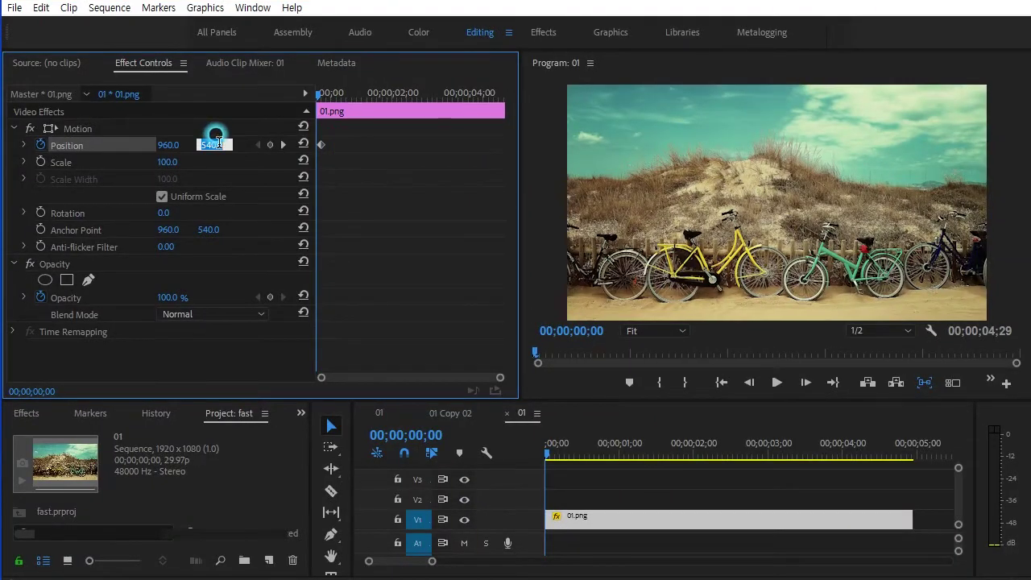
type("0")
key("Return")
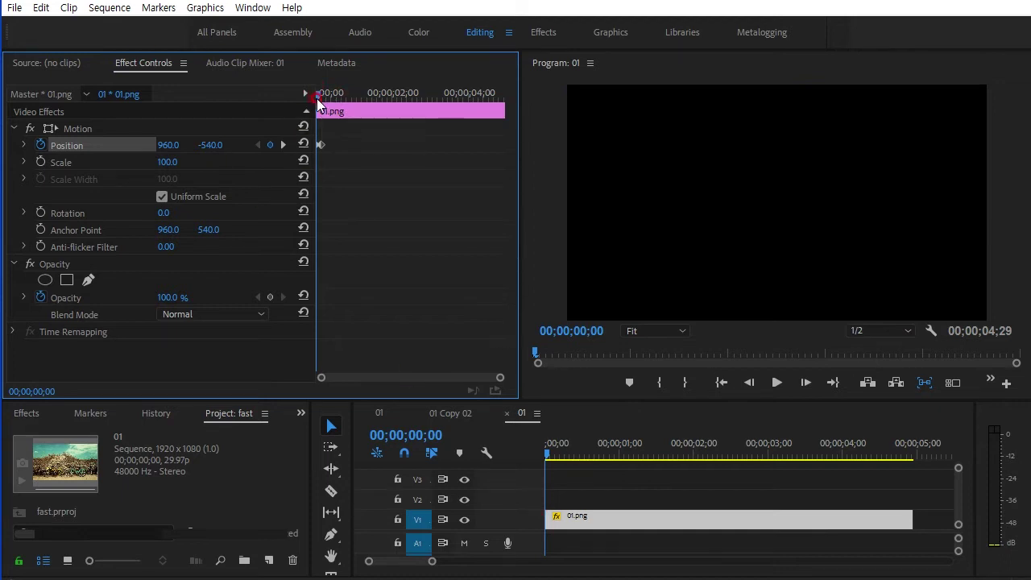
key("equal")
key("equal")
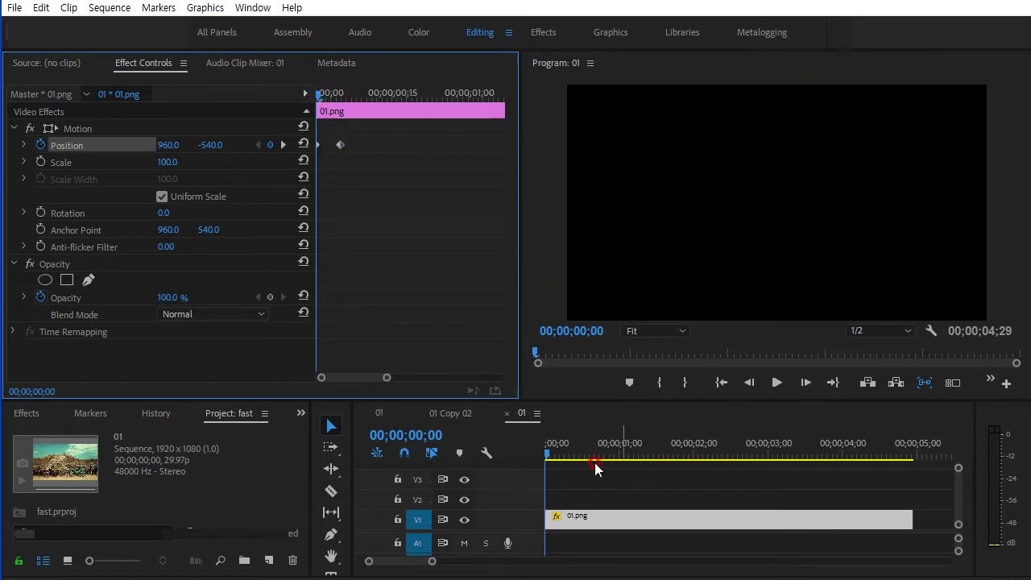
left_click(561, 478)
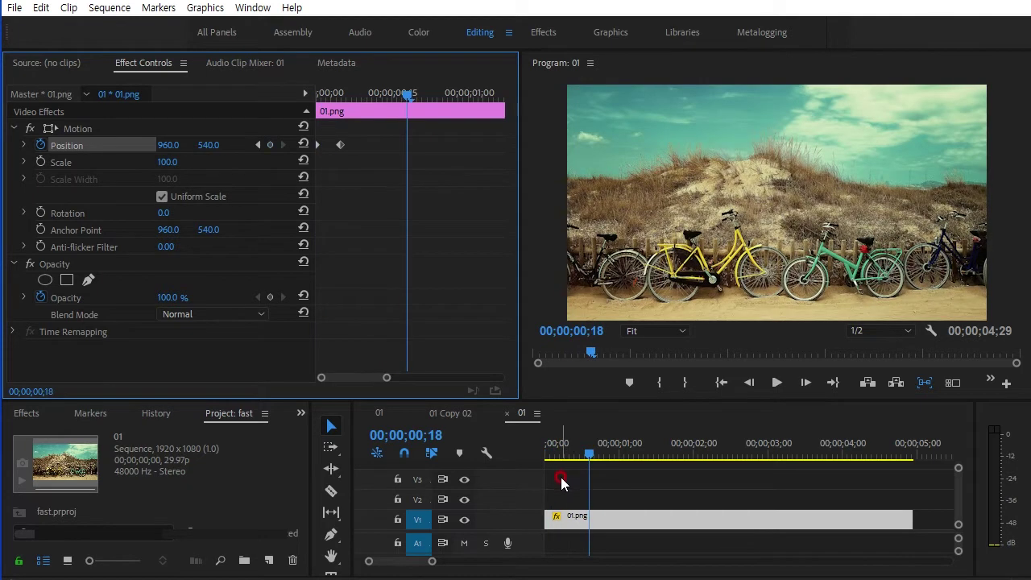
left_click_drag(595, 459, 558, 472)
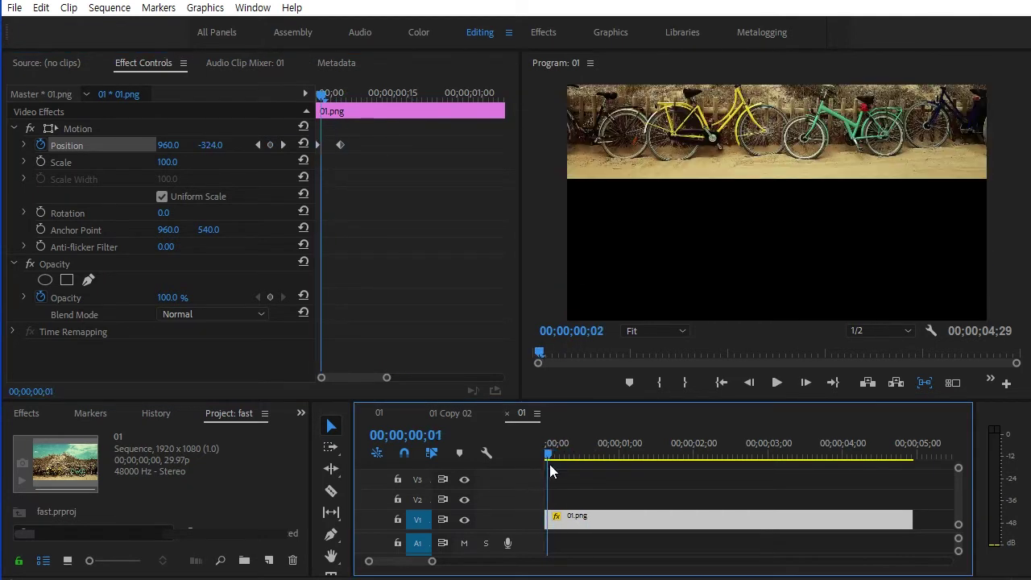
left_click(555, 455)
left_click(436, 257)
left_click(343, 145)
Set the frame 5 Position keyframe to Ease In and steepen its velocity curve
right_click(343, 146)
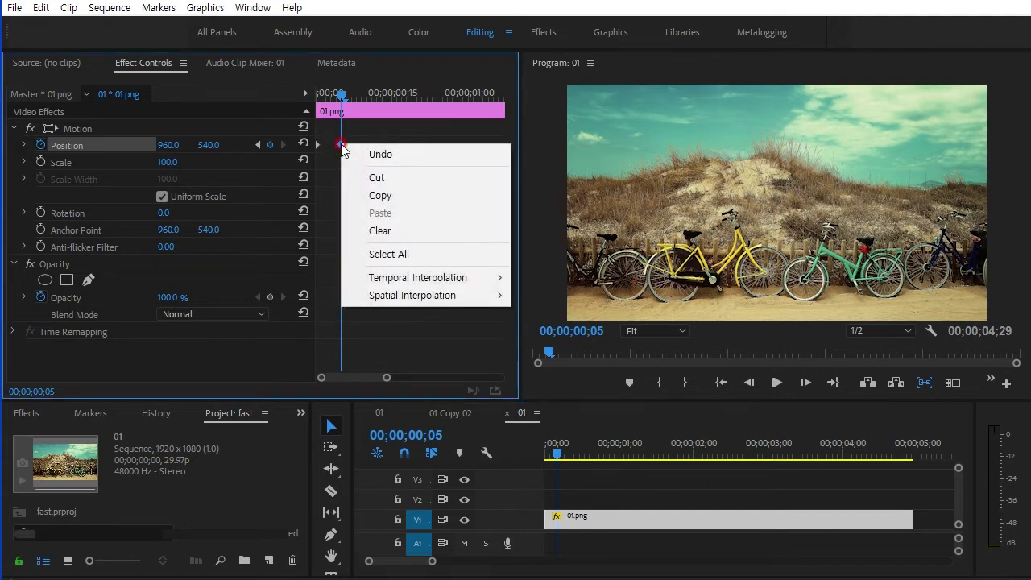
mouse_move(425, 278)
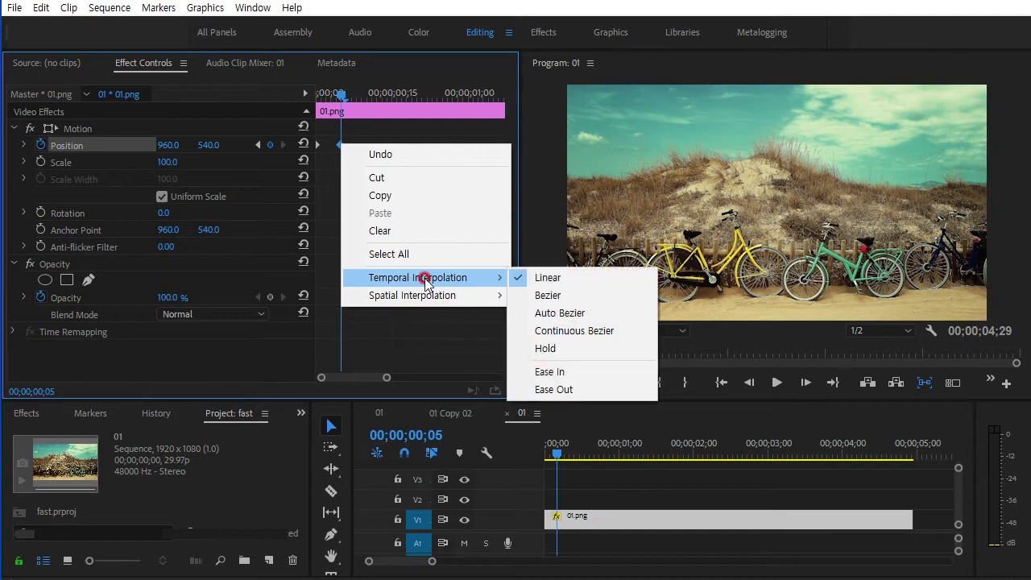
left_click(555, 372)
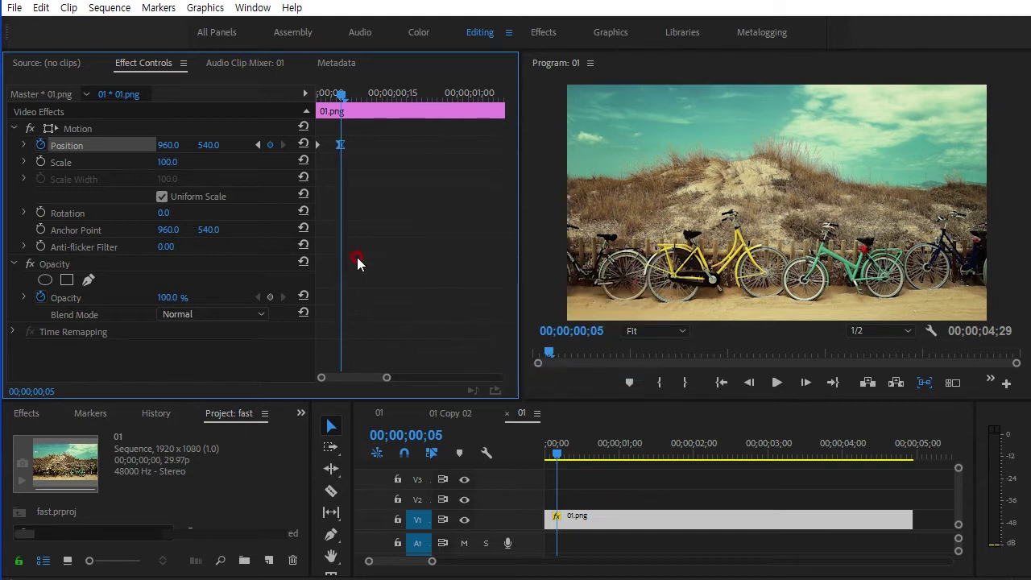
left_click(23, 145)
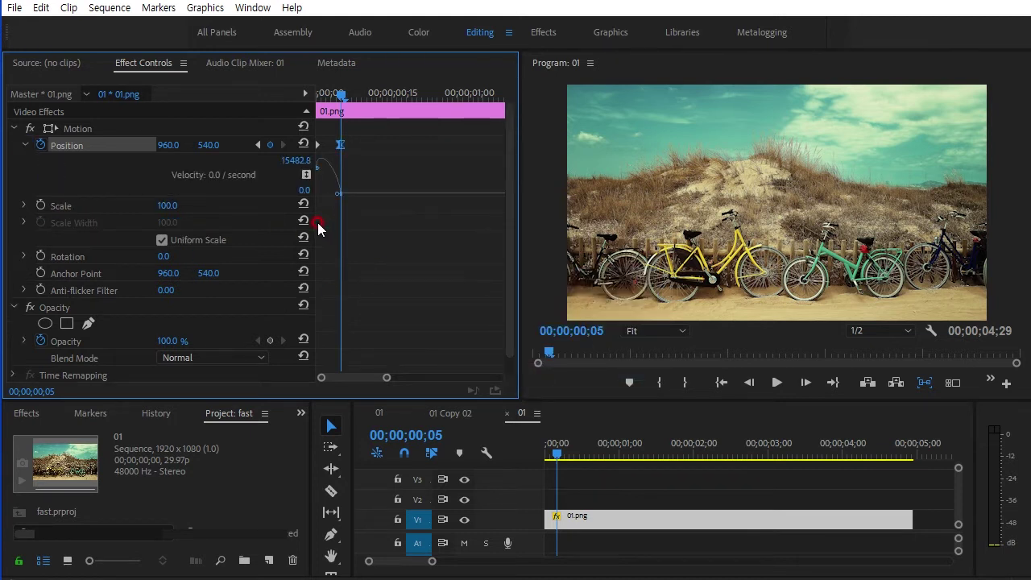
left_click_drag(318, 229, 273, 230)
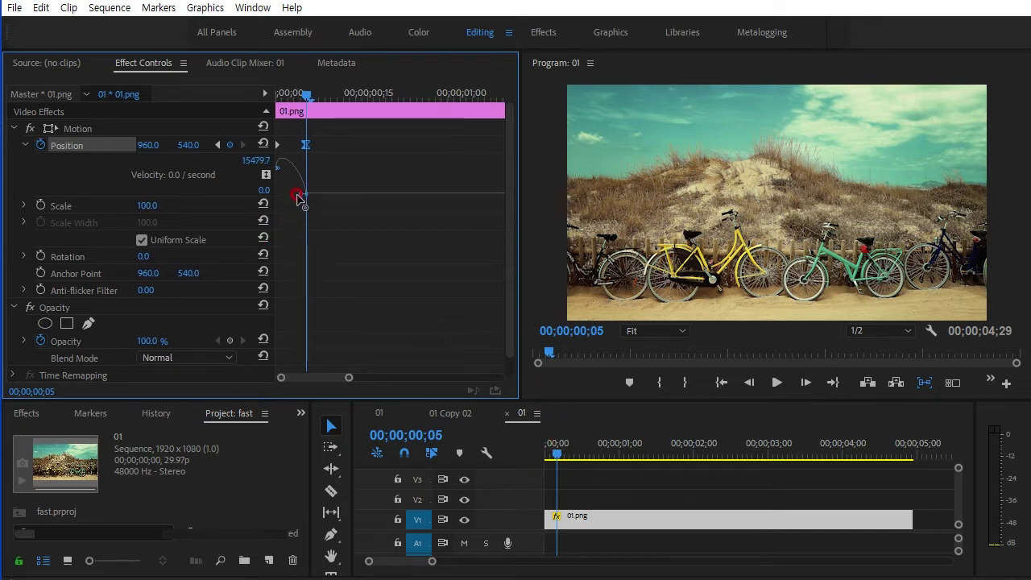
left_click_drag(301, 195, 266, 202)
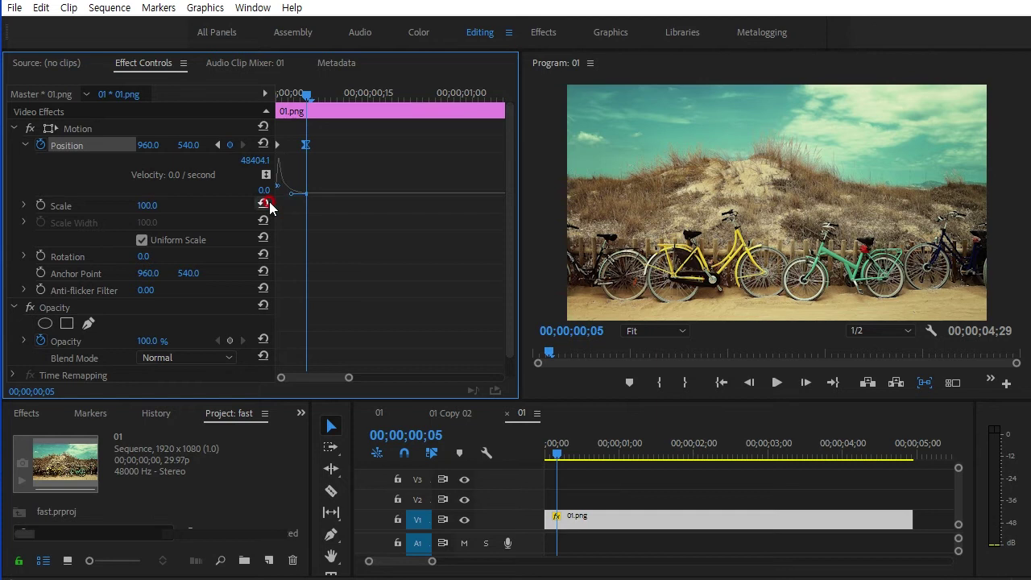
Play back and scrub the eased drop-in from the start
left_click_drag(304, 99, 260, 100)
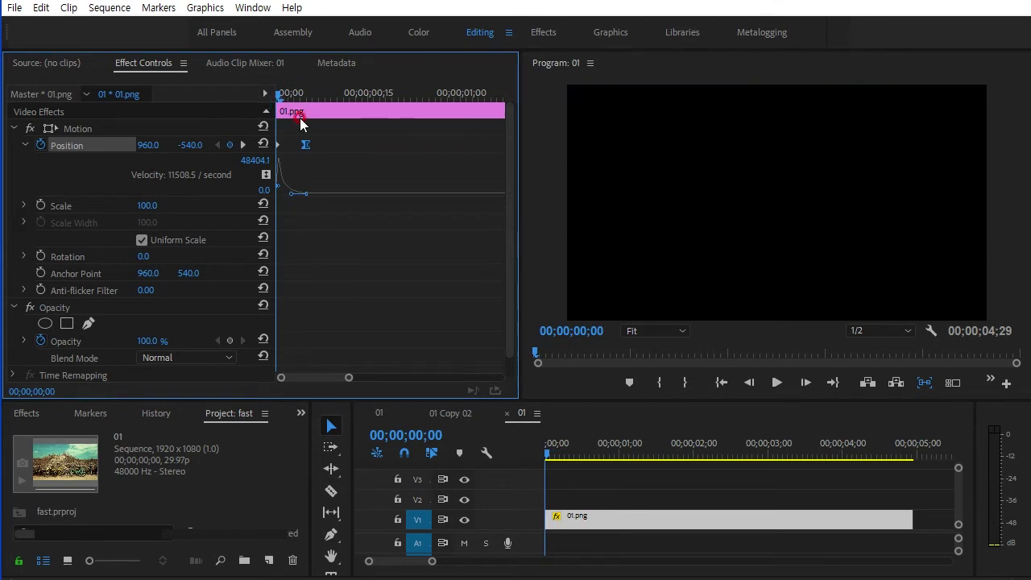
key("space")
key("space")
mouse_move(426, 95)
left_mouse_down()
mouse_move(331, 95)
mouse_move(218, 183)
left_mouse_up()
key("space")
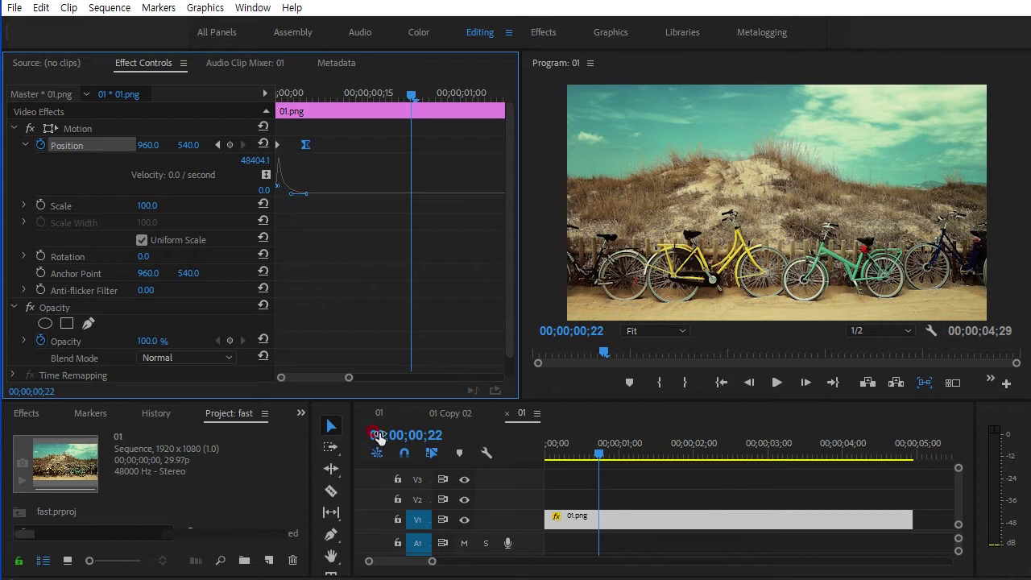
Search effects for 'fast' and drop Obsolete > Fast Blur onto the 01.png clip in V1
left_click(301, 415)
left_click(324, 505)
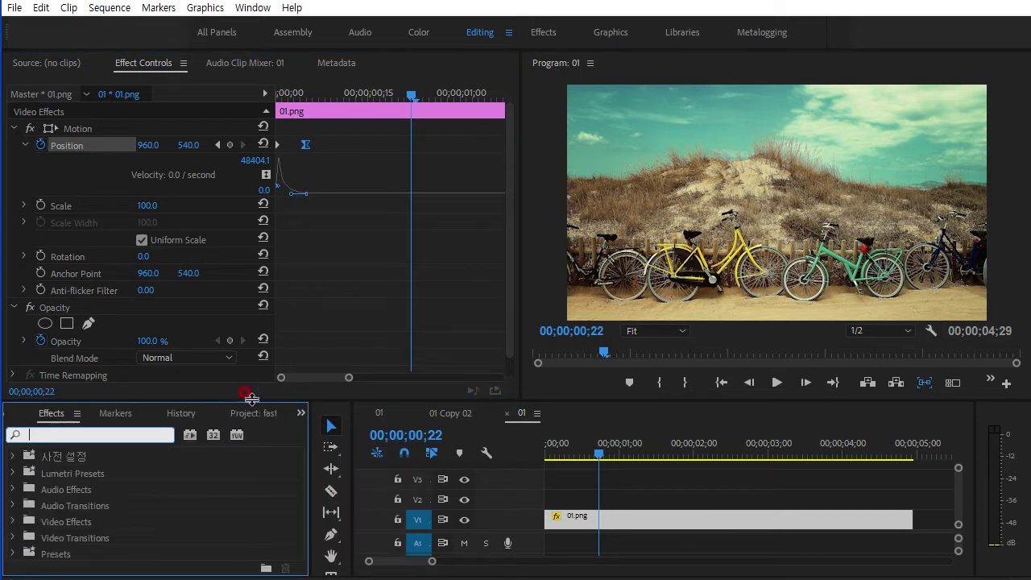
left_click_drag(225, 398, 201, 344)
left_click(53, 379)
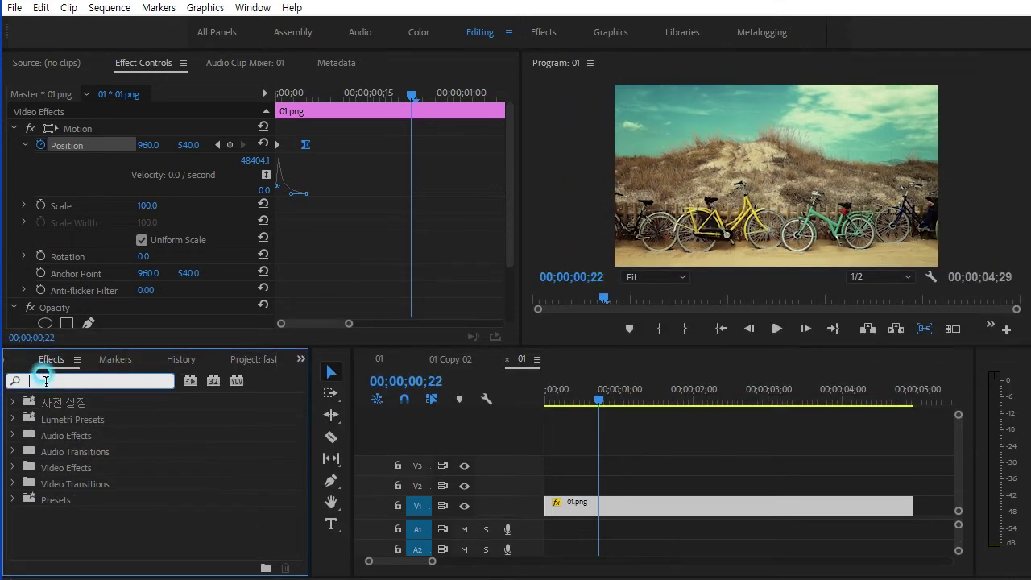
type("fast")
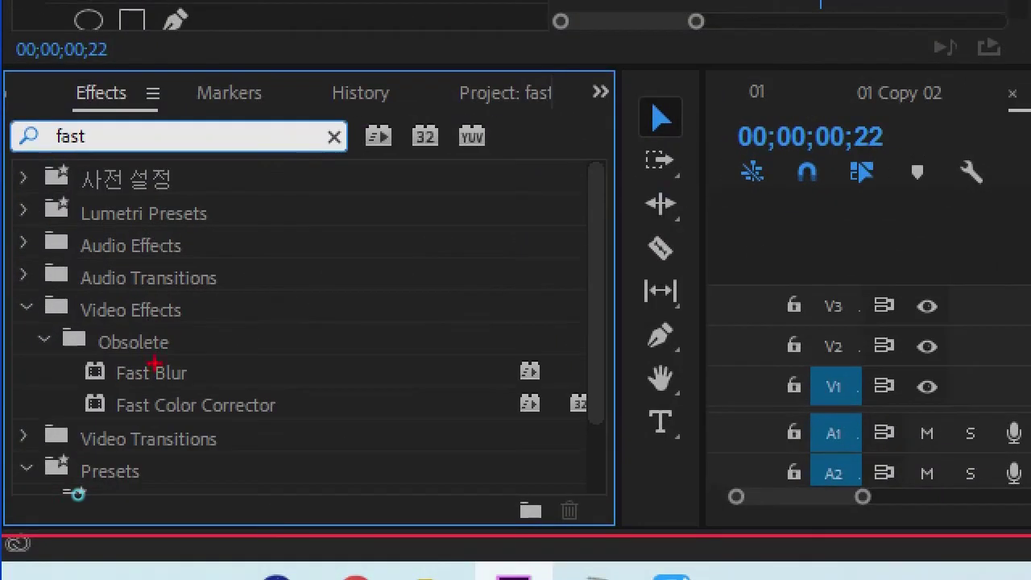
left_click_drag(26, 475, 94, 474)
left_click_drag(196, 364, 208, 372)
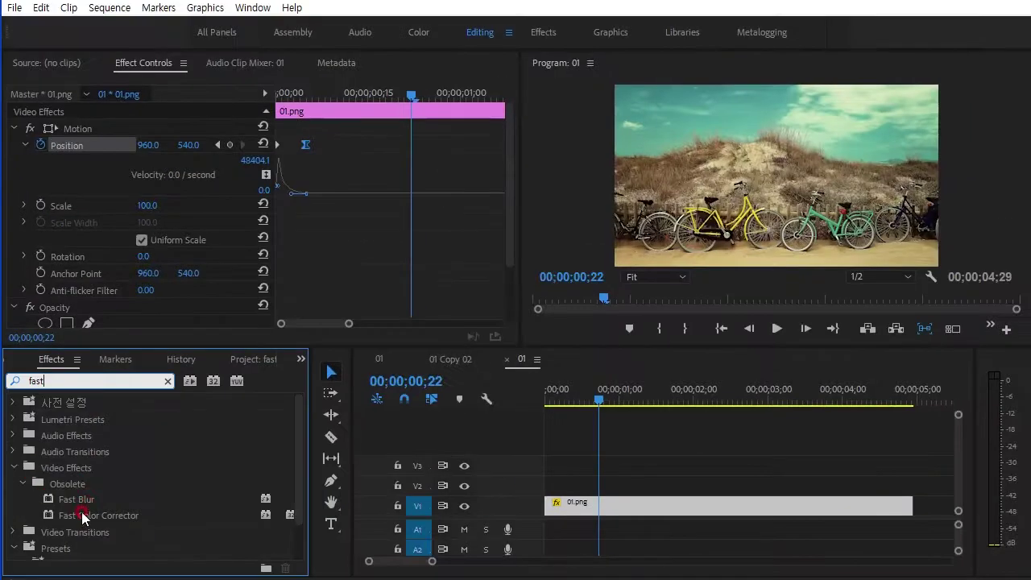
left_click_drag(68, 504, 559, 501)
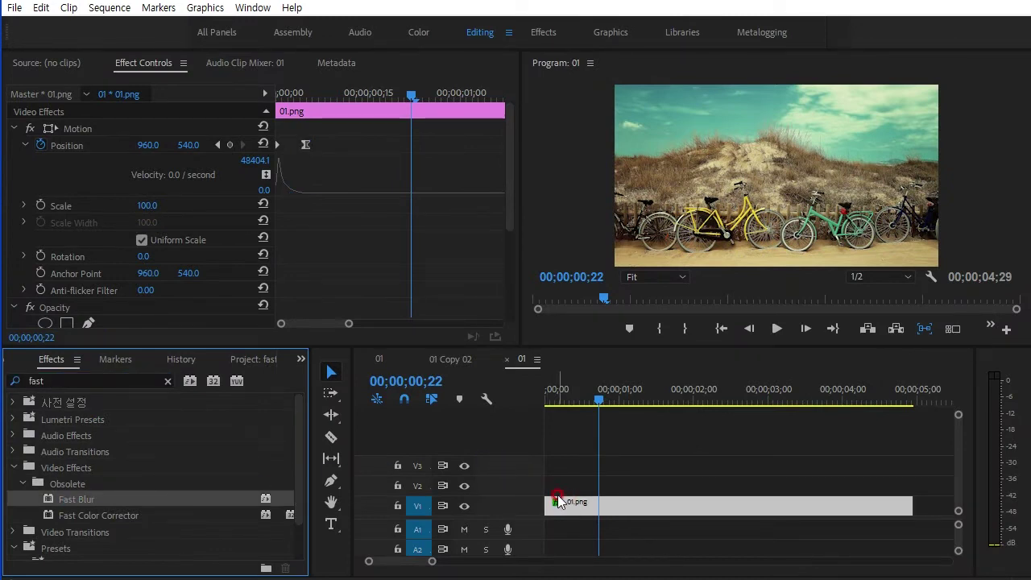
left_click_drag(411, 94, 307, 117)
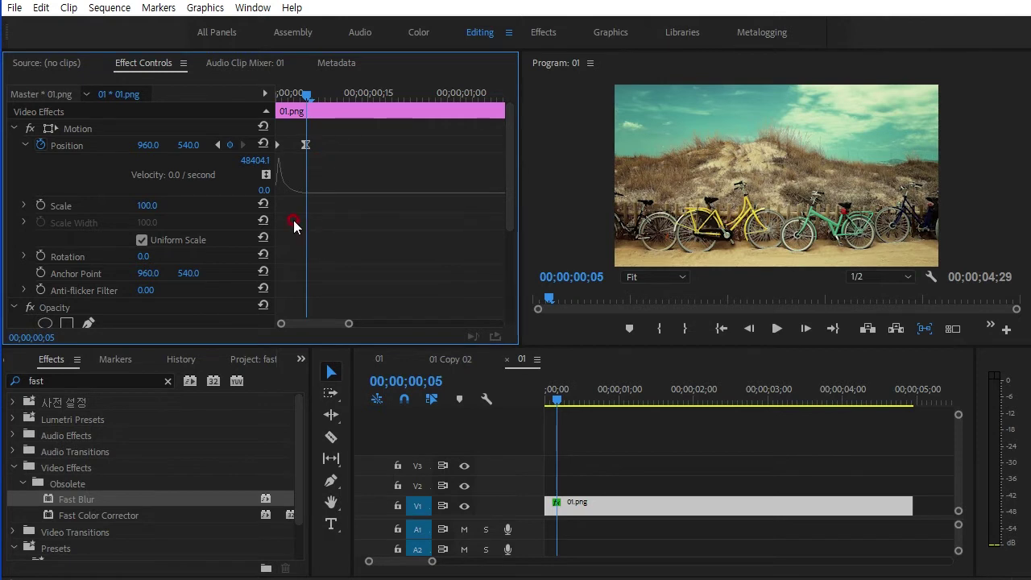
Keyframe Fast Blur Blurriness at 0 on frame 5 and 100 on frame 0
scroll(194, 269, "down", 5)
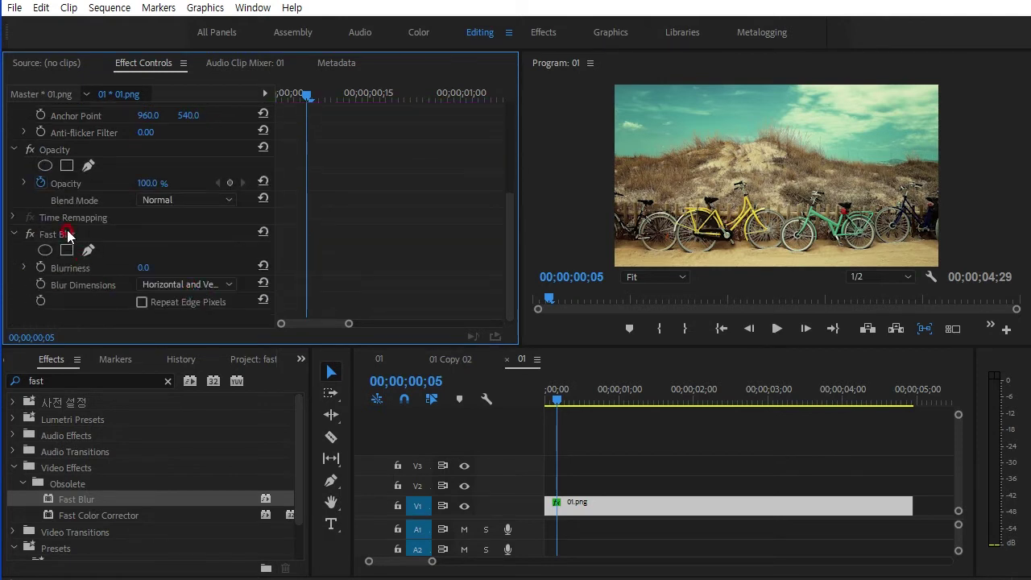
left_click(40, 267)
left_click_drag(313, 113, 247, 105)
left_click(143, 266)
type("100")
left_click(213, 315)
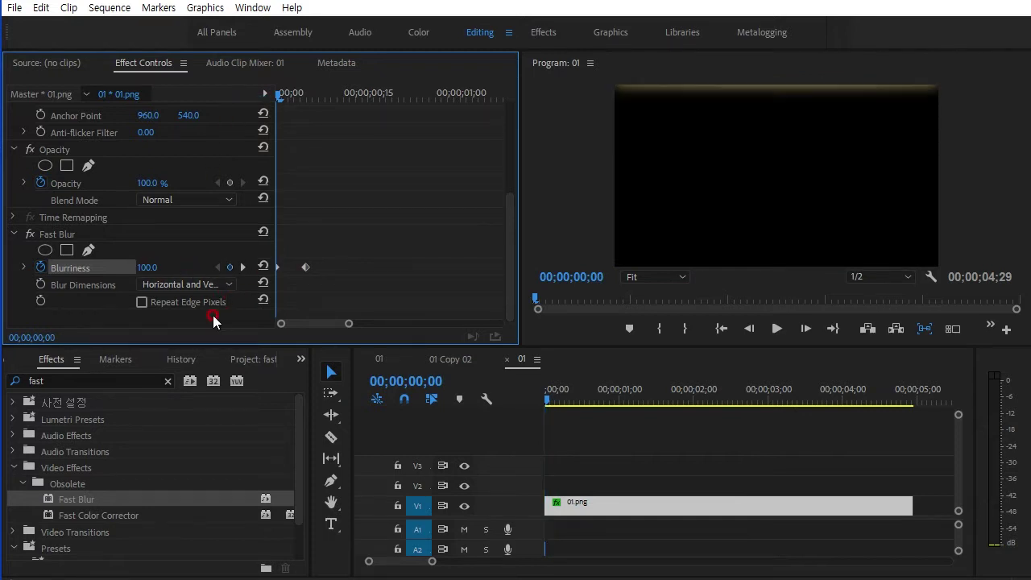
left_click(290, 92)
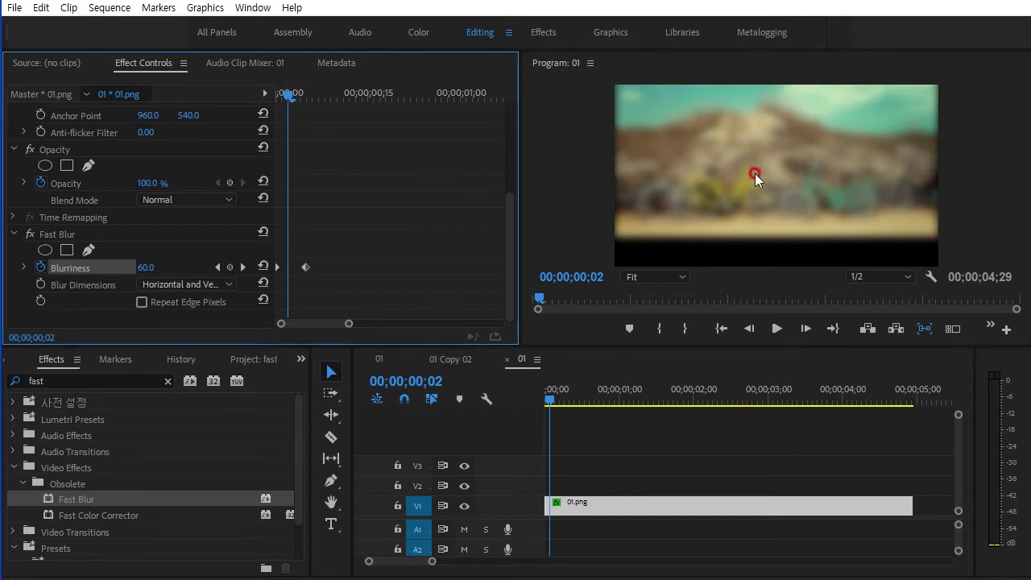
Set Blur Dimensions to Vertical and turn on Repeat Edge Pixels
left_click(164, 281)
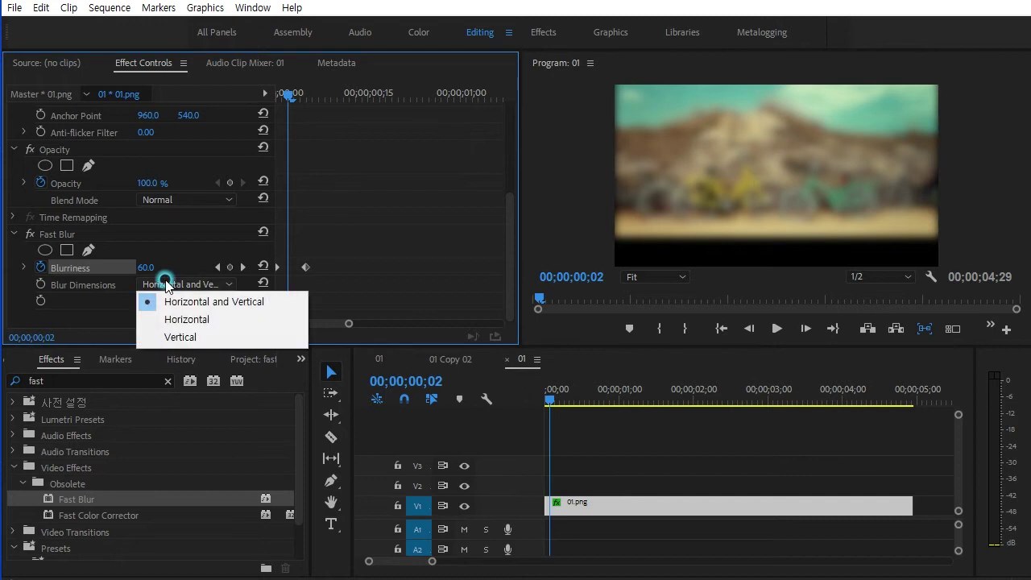
left_click(193, 342)
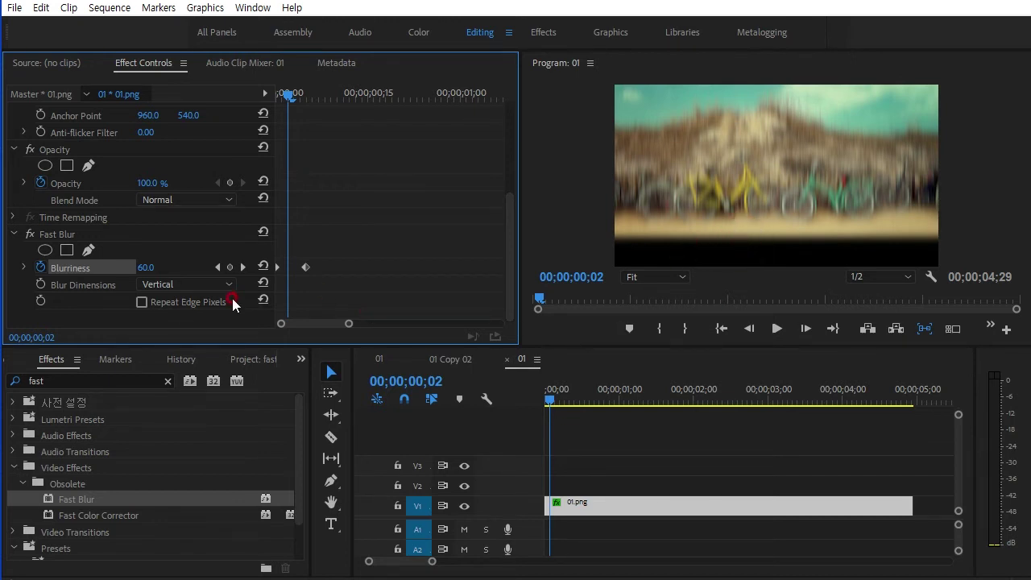
left_click(141, 302)
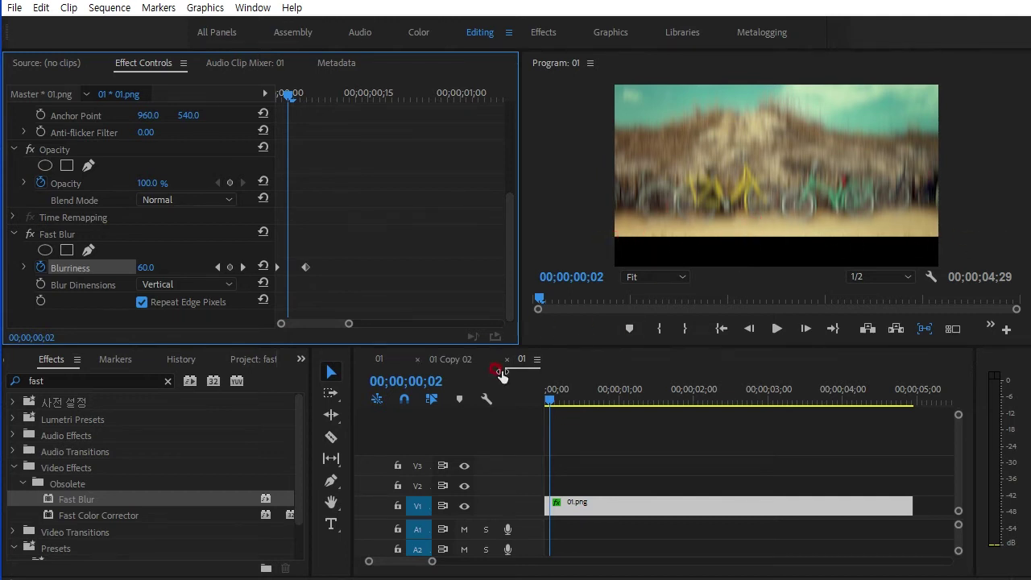
left_click(548, 406)
left_click_drag(551, 407, 521, 400)
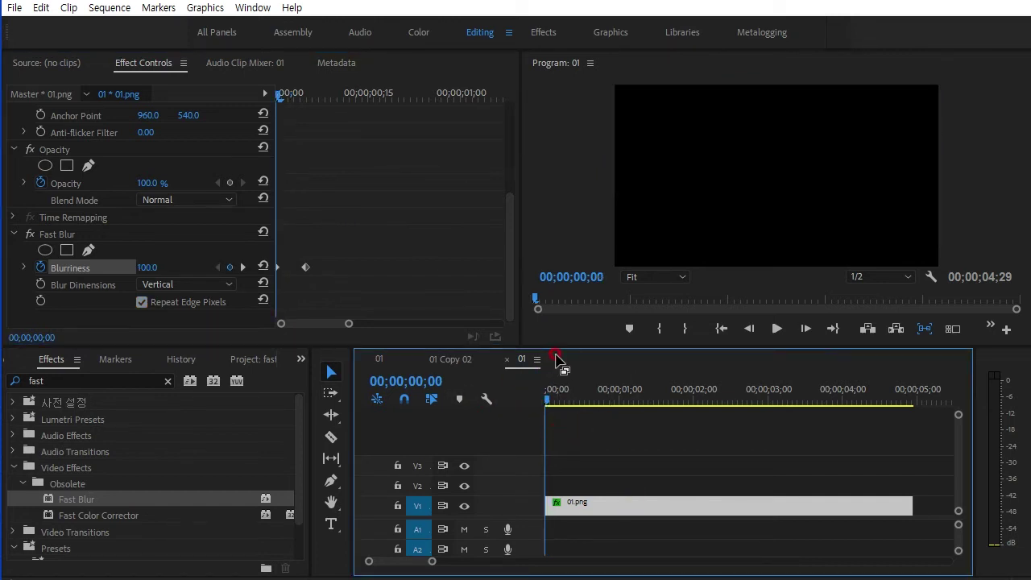
Duplicate 01.png onto V2 five frames later and replace the copy with 02.png
left_click_drag(556, 360, 568, 212)
left_click(590, 498)
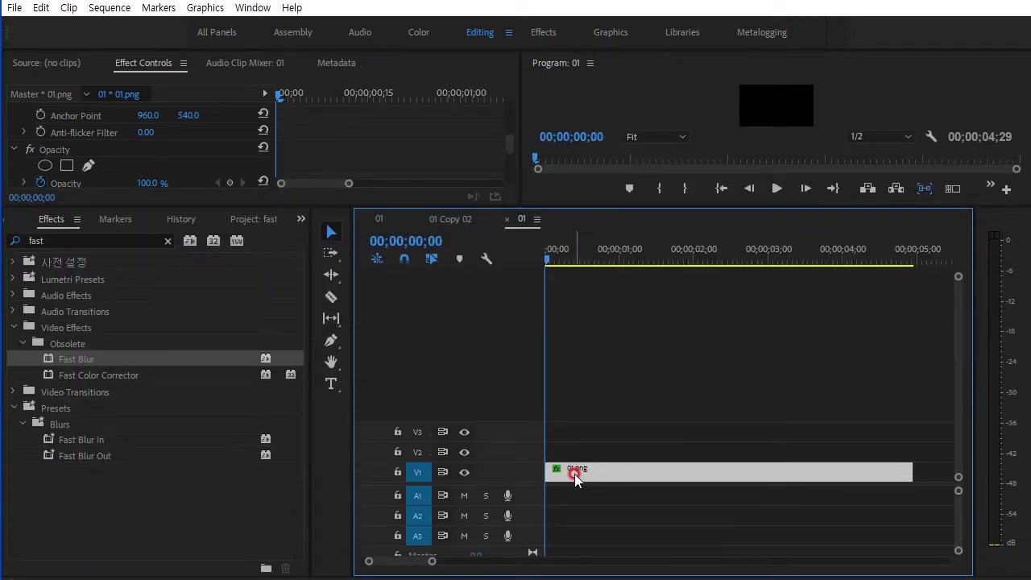
key("space")
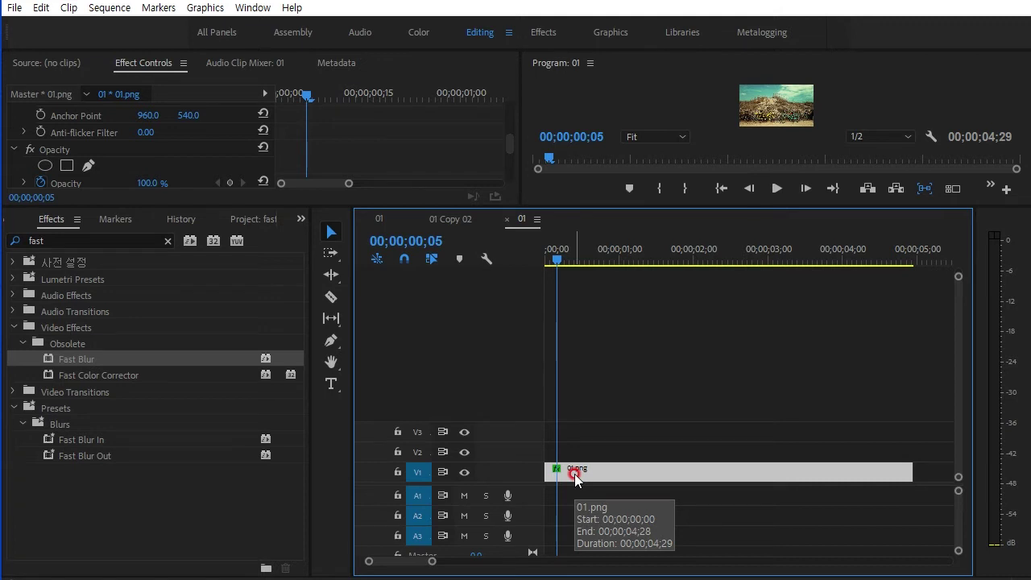
key("ctrl+equal")
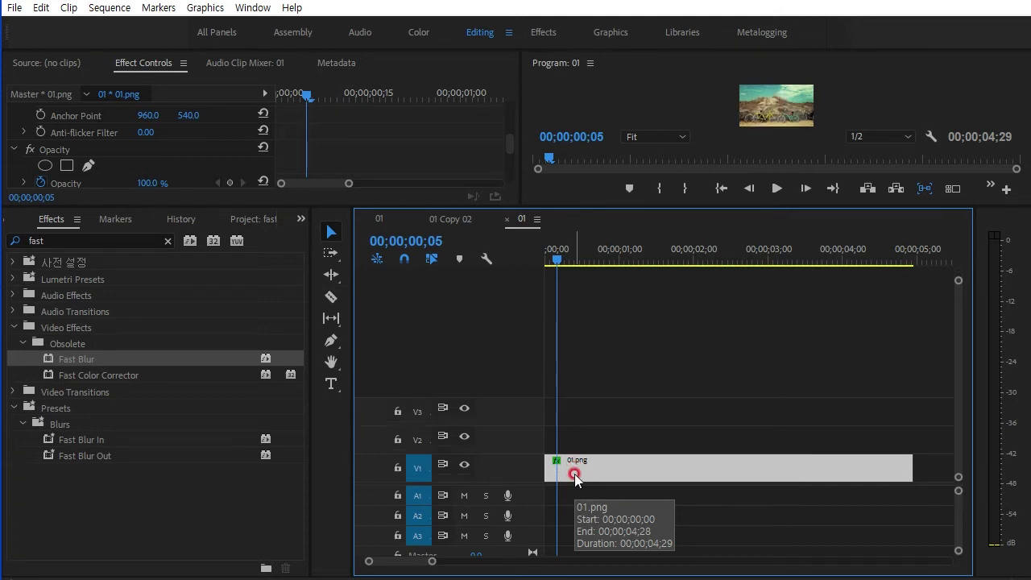
key("ctrl+minus")
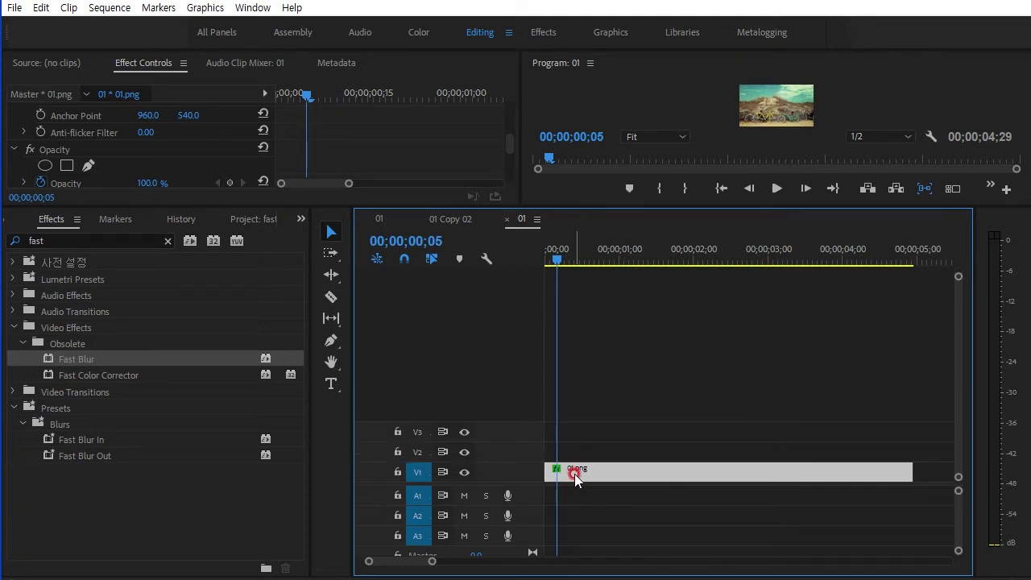
left_click_drag(574, 474, 609, 453)
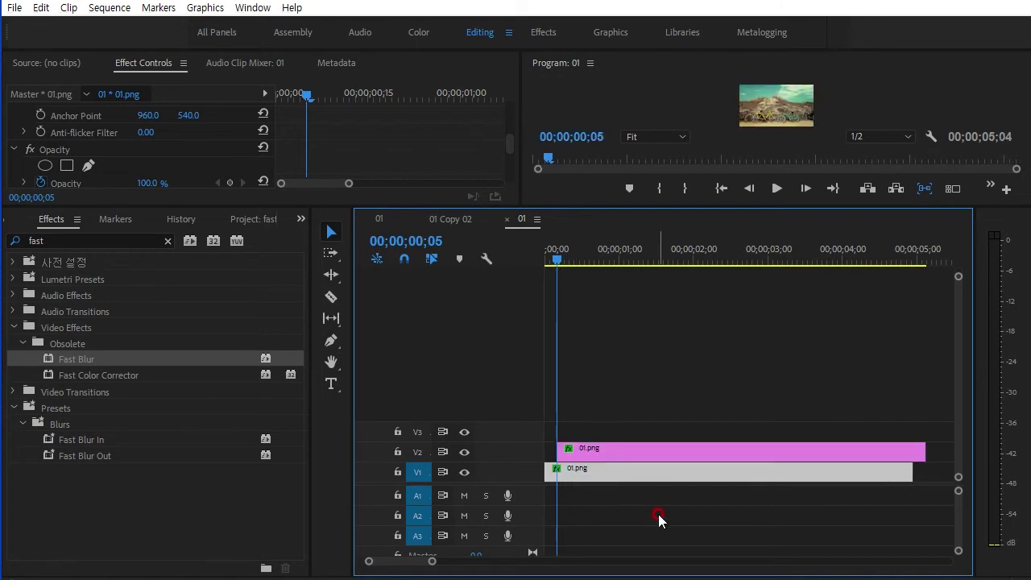
left_click(302, 220)
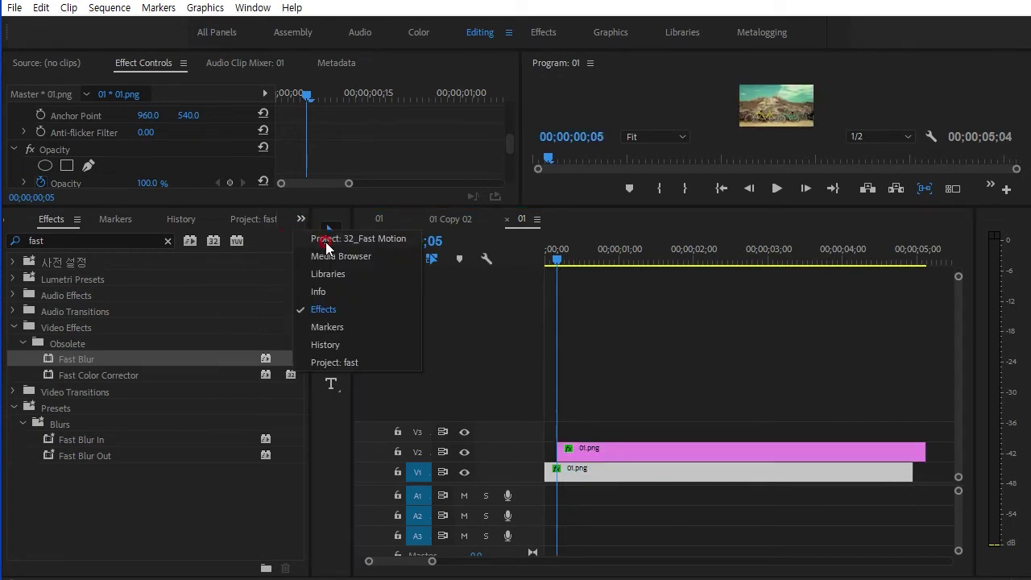
left_click(327, 236)
mouse_move(87, 402)
left_mouse_down()
mouse_move(551, 421)
mouse_move(564, 449)
left_mouse_up()
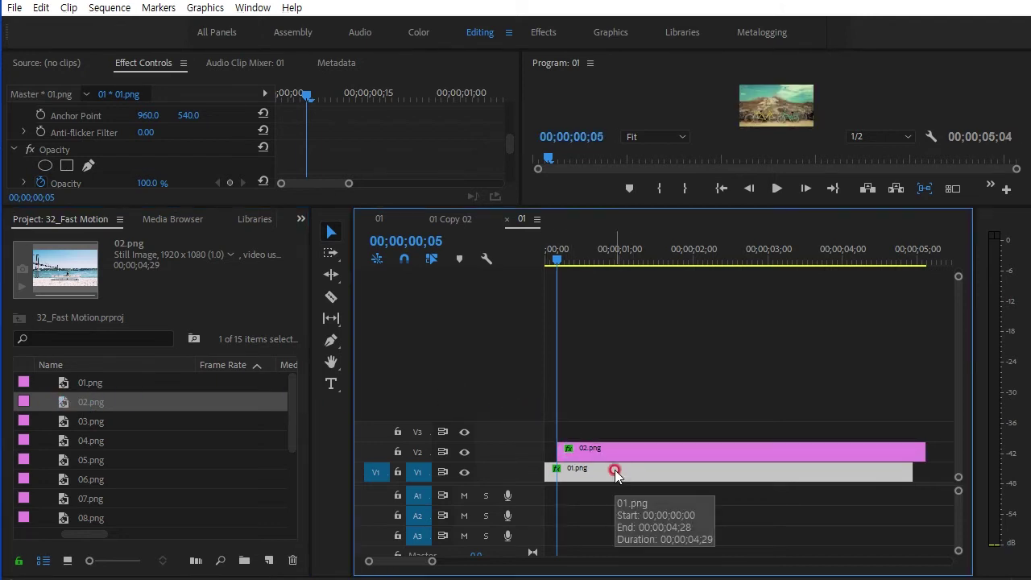
Stack 03.png on V3, starting five frames after 02.png
key("shift+Right")
left_click(583, 450)
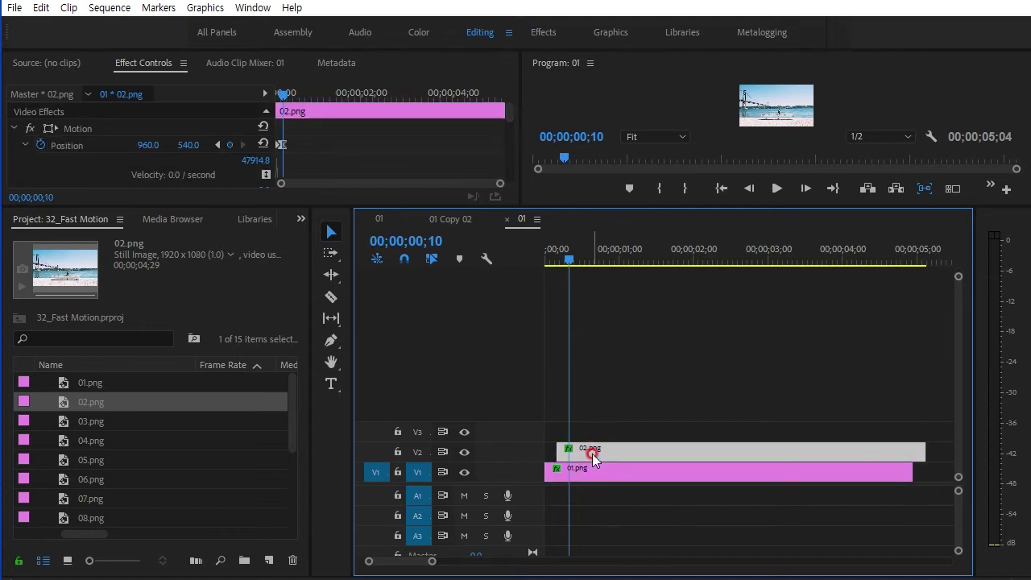
left_click_drag(585, 454, 597, 429, "alt")
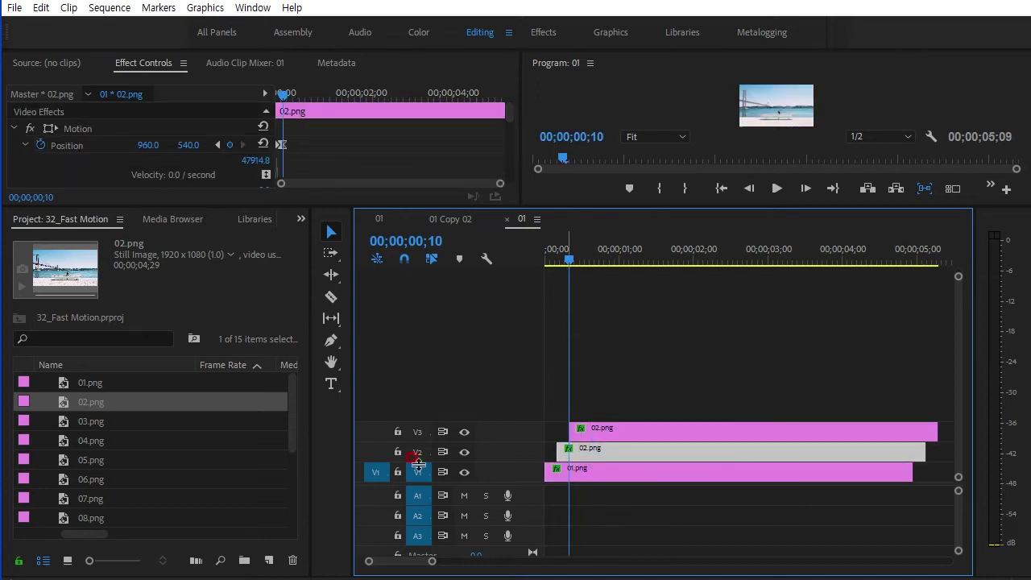
left_click(92, 423)
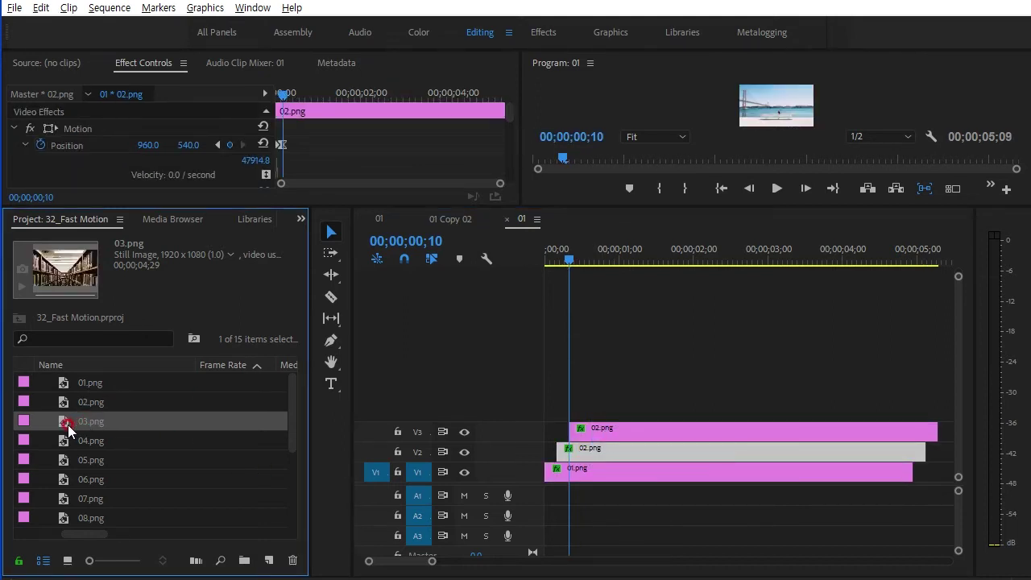
left_click_drag(67, 429, 593, 430)
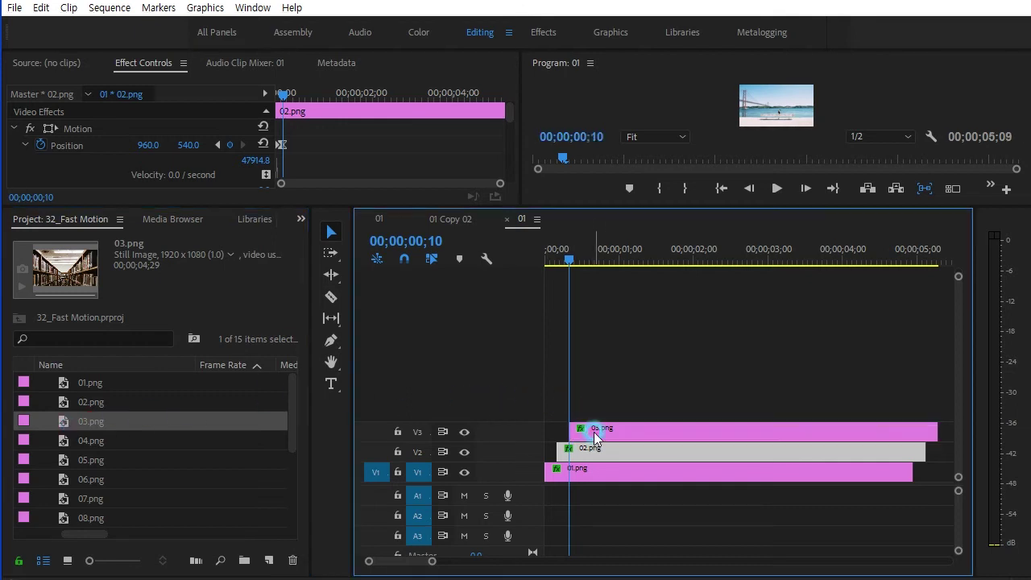
Stack 04.png on a new V4 track, offset five frames
left_click(582, 468)
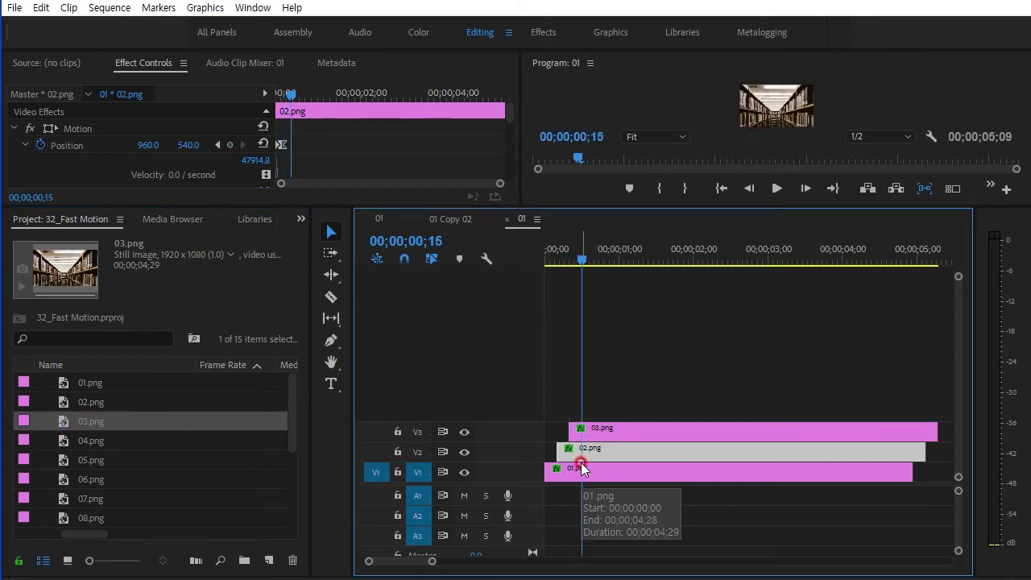
left_click(592, 432)
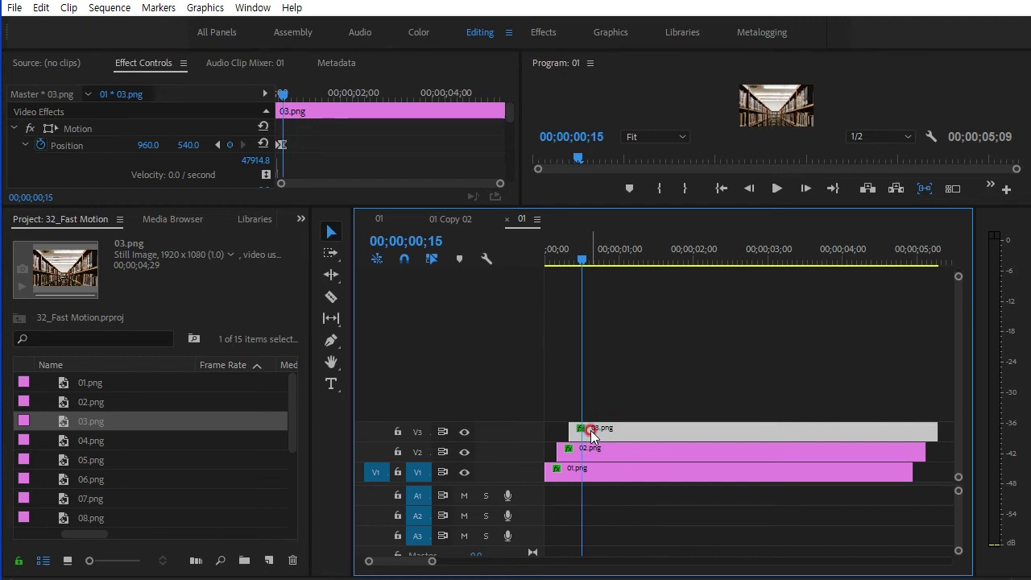
left_click_drag(592, 433, 616, 410, "alt")
left_click(268, 443)
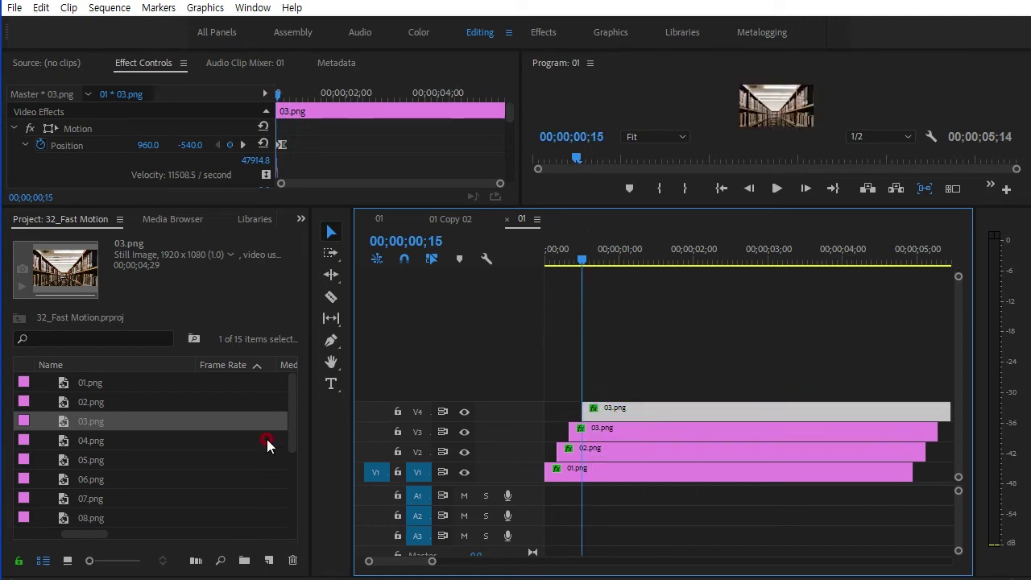
left_click(98, 444)
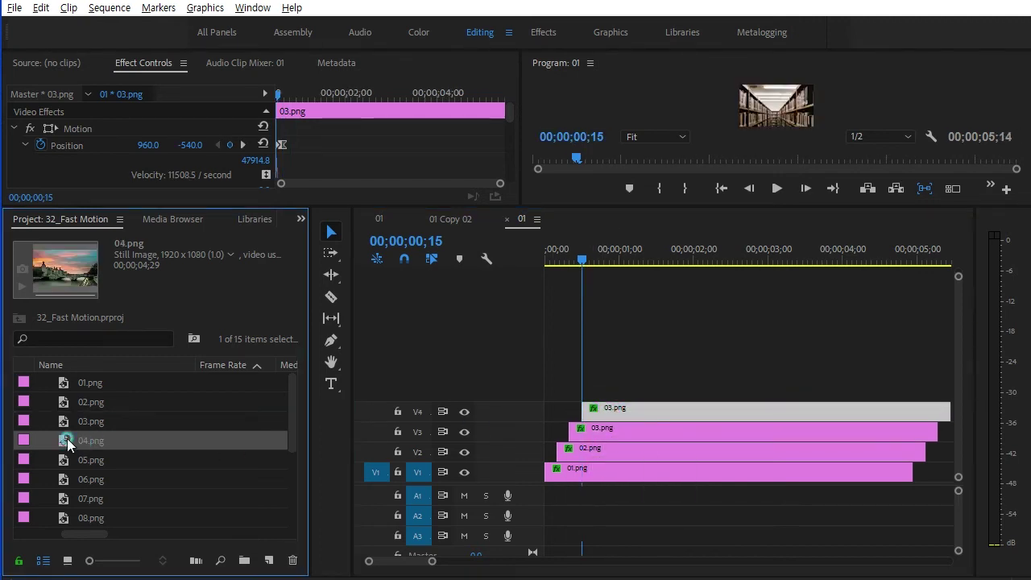
left_click_drag(68, 442, 617, 405, "alt")
Stack 05.png on V5, starting at frame 20
left_click(594, 517)
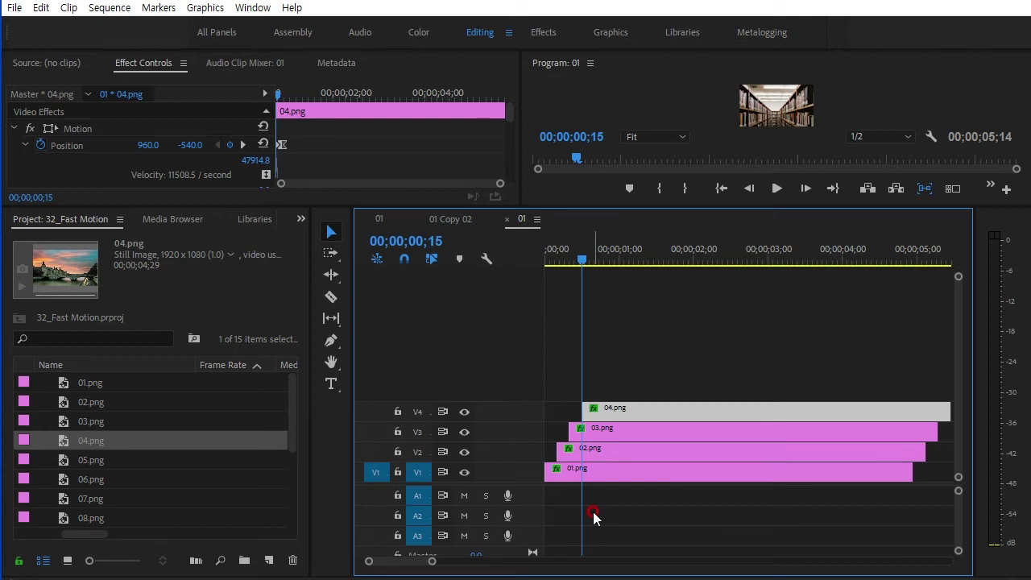
left_click(593, 513)
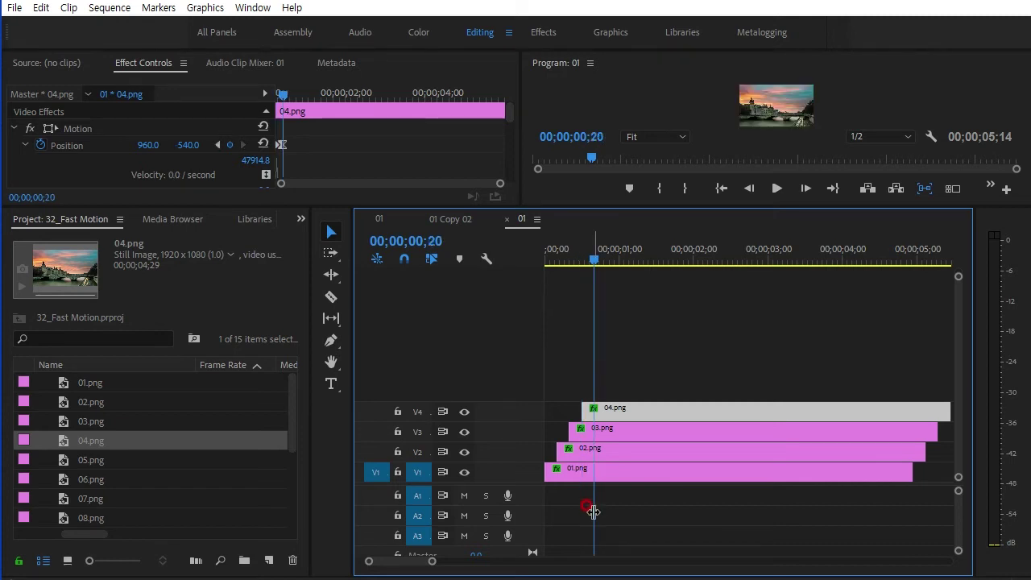
left_click_drag(594, 405, 628, 391)
left_click(627, 392)
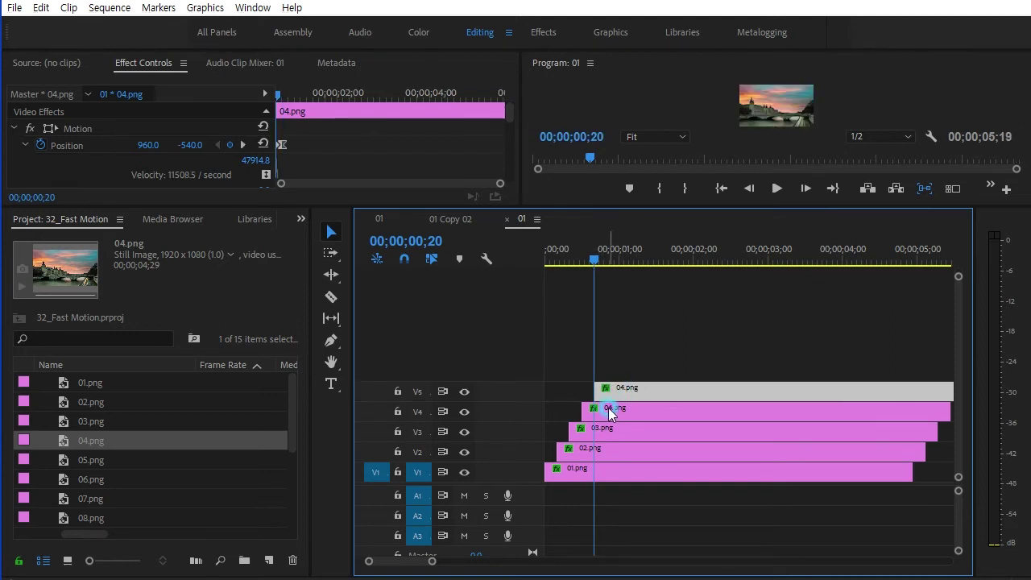
left_click(79, 460)
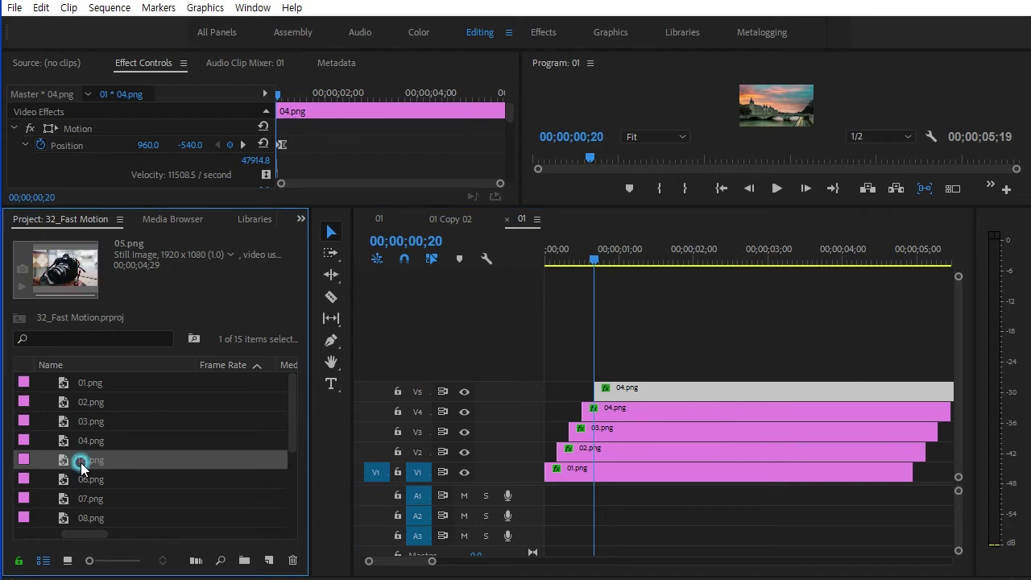
left_click_drag(68, 464, 642, 391)
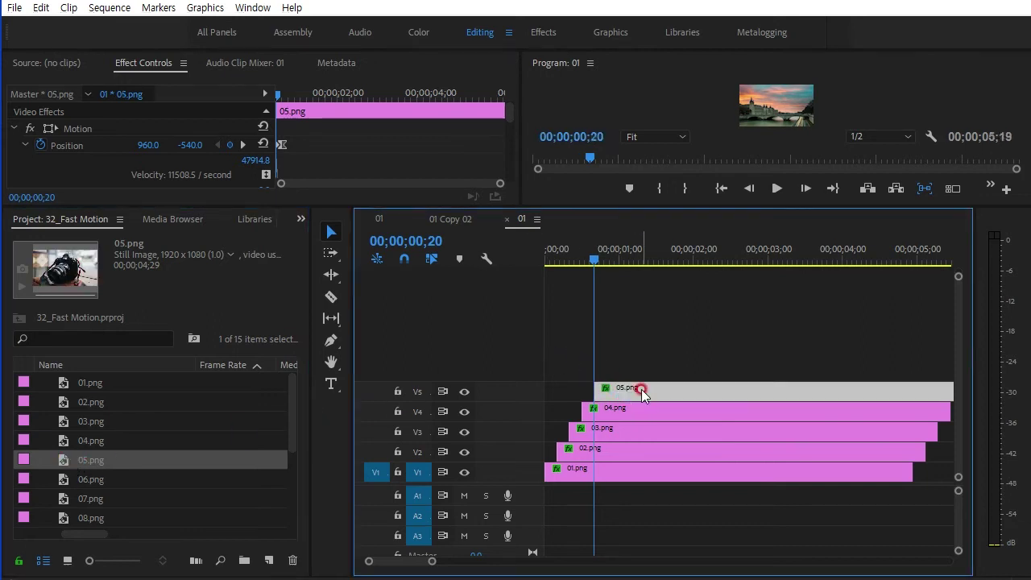
Stack 06.png on V6 and 07.png on V7, each five frames later
left_click(503, 479)
key("shift+Right")
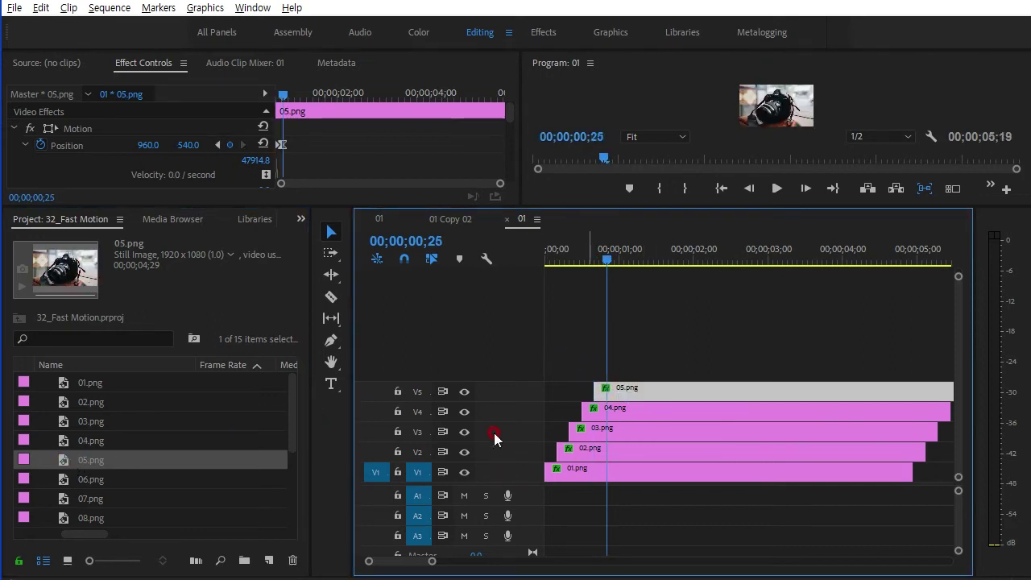
left_click_drag(635, 389, 649, 370, "alt")
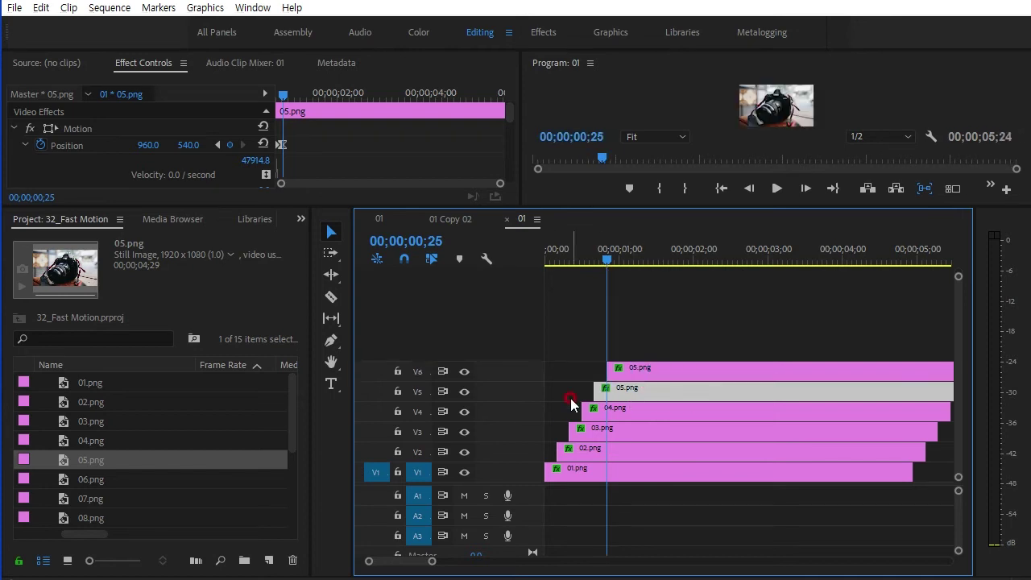
left_click_drag(64, 480, 656, 367)
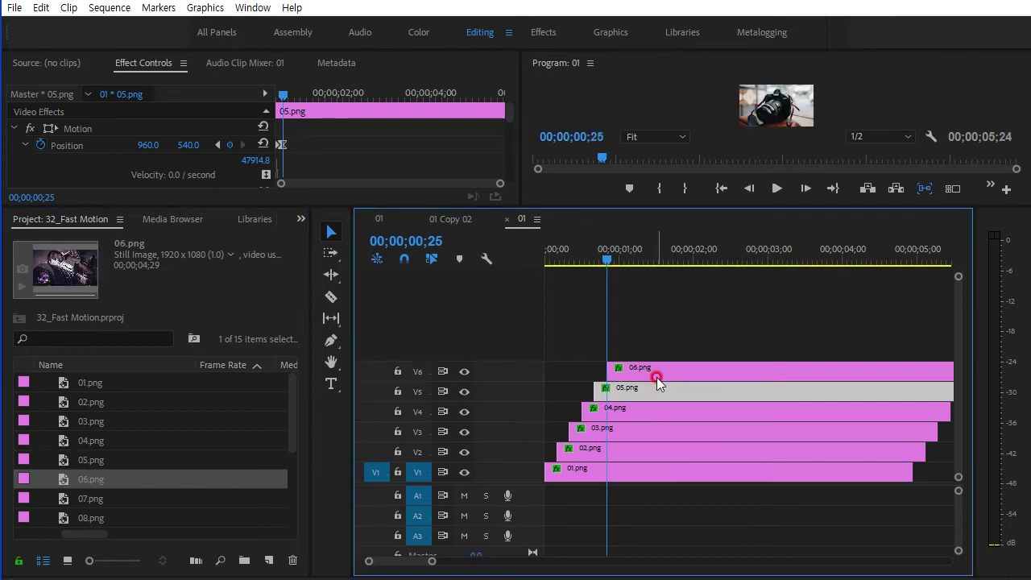
key("shift+Right")
left_click_drag(658, 367, 669, 351, "alt")
left_click_drag(90, 499, 628, 357)
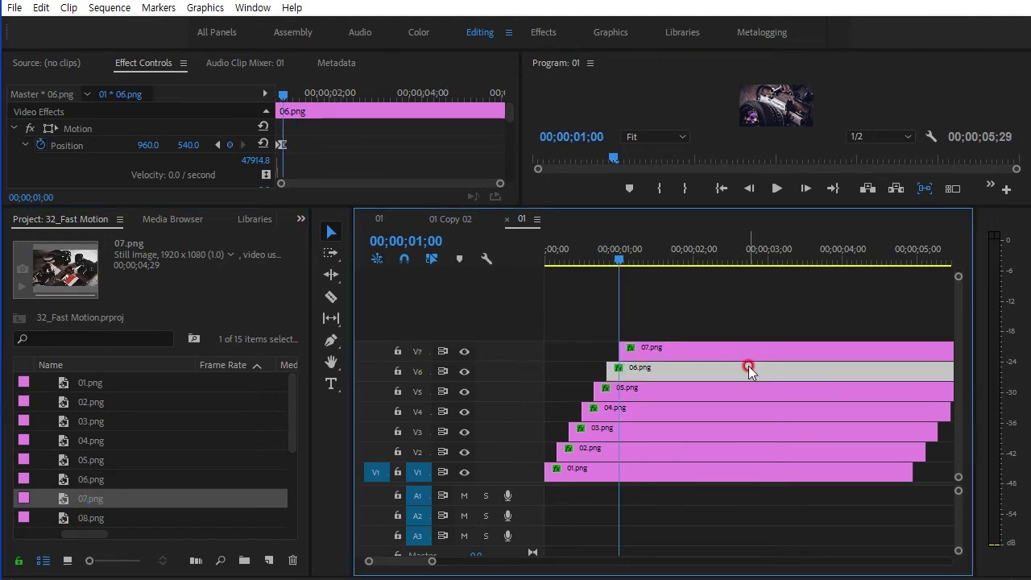
Stack 08.png on a new V8 track, five frames after 07.png
key("shift+Right")
double_click(636, 351)
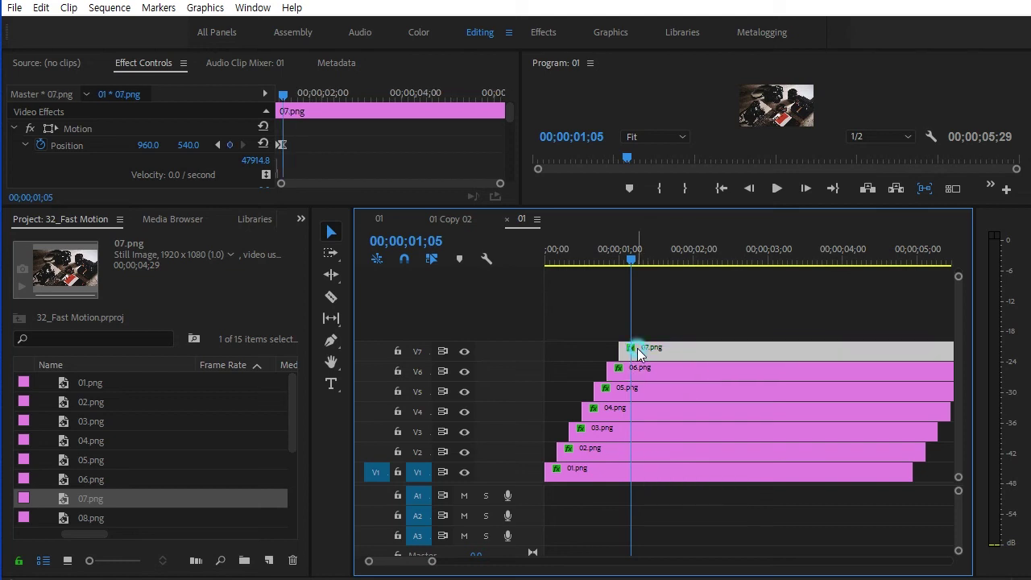
left_click_drag(651, 337, 671, 329)
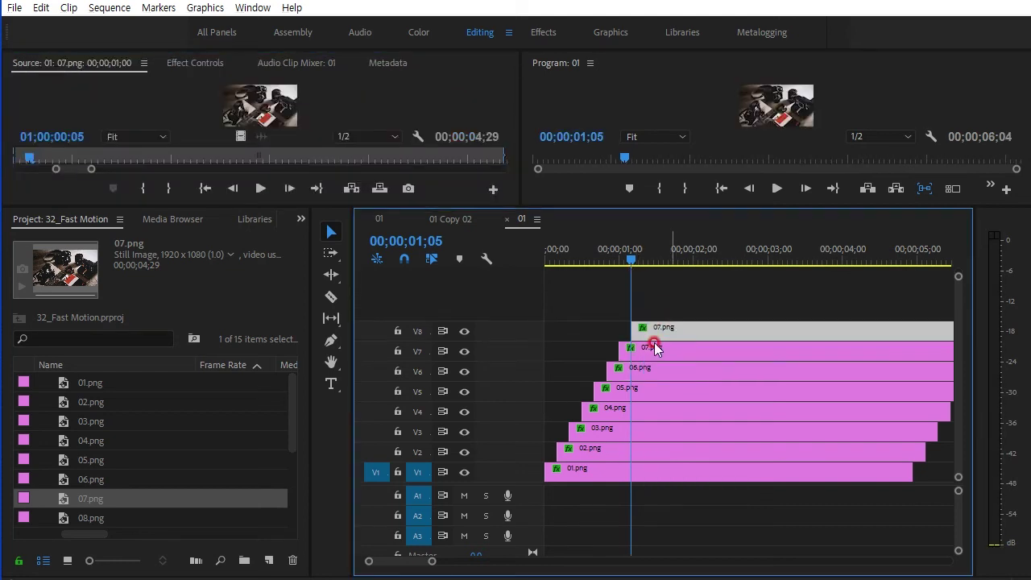
left_click(92, 519)
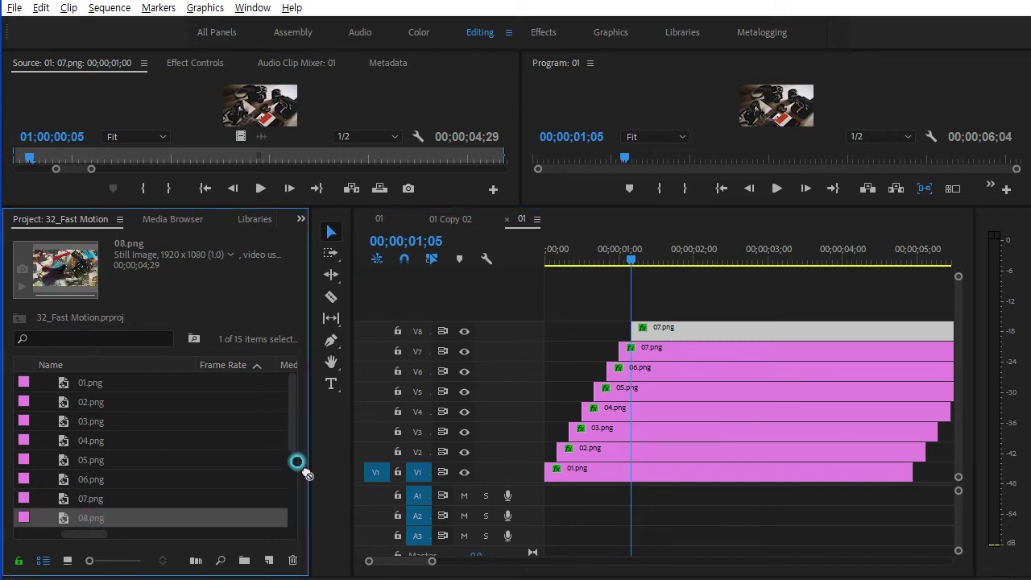
left_click_drag(92, 519, 662, 330)
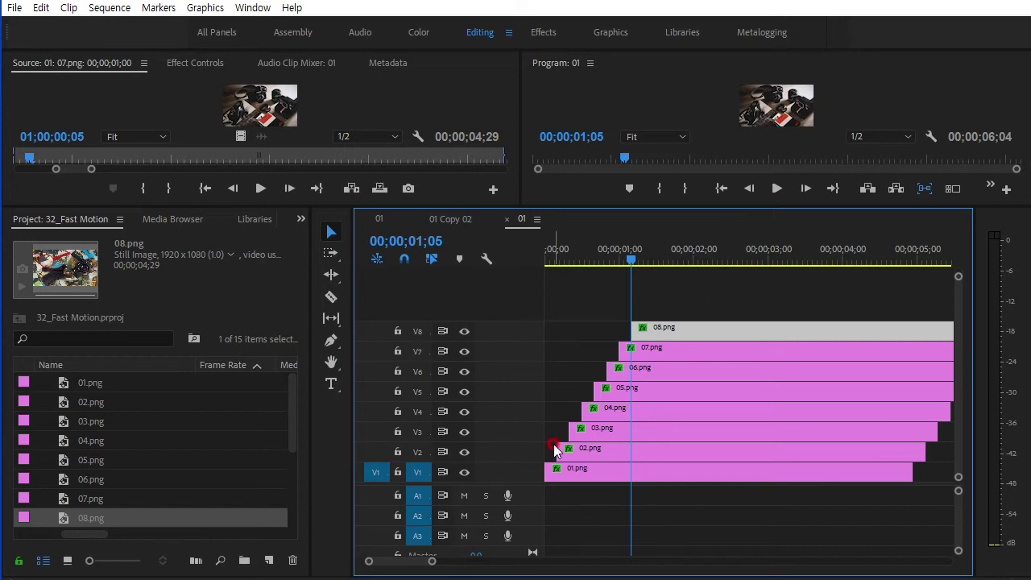
Stack 09.png on V9, starting at 01;10
key("shift+Right")
left_click_drag(662, 329, 683, 311)
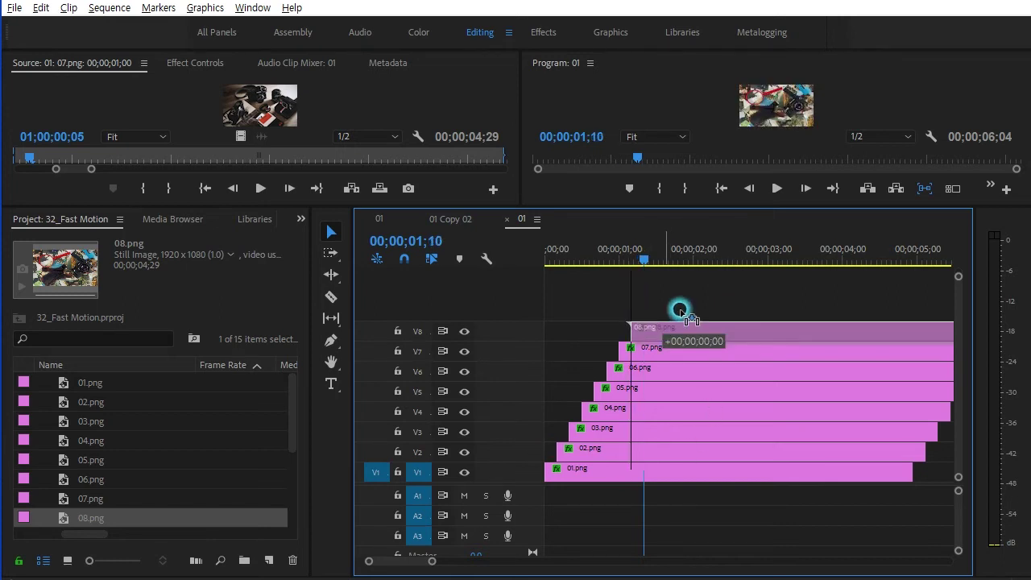
left_click(646, 326)
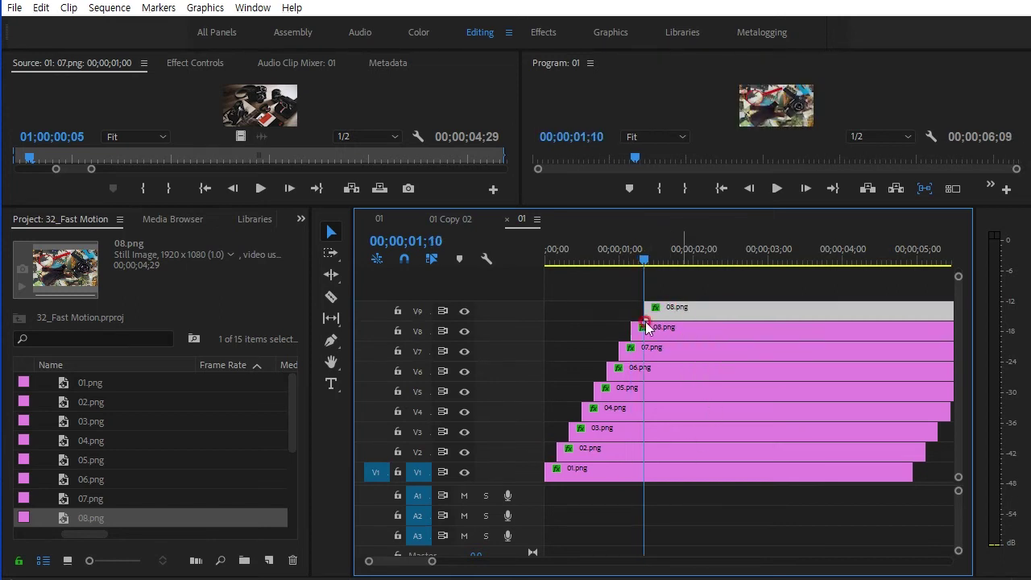
scroll(129, 500, "down", 2)
left_click(91, 499)
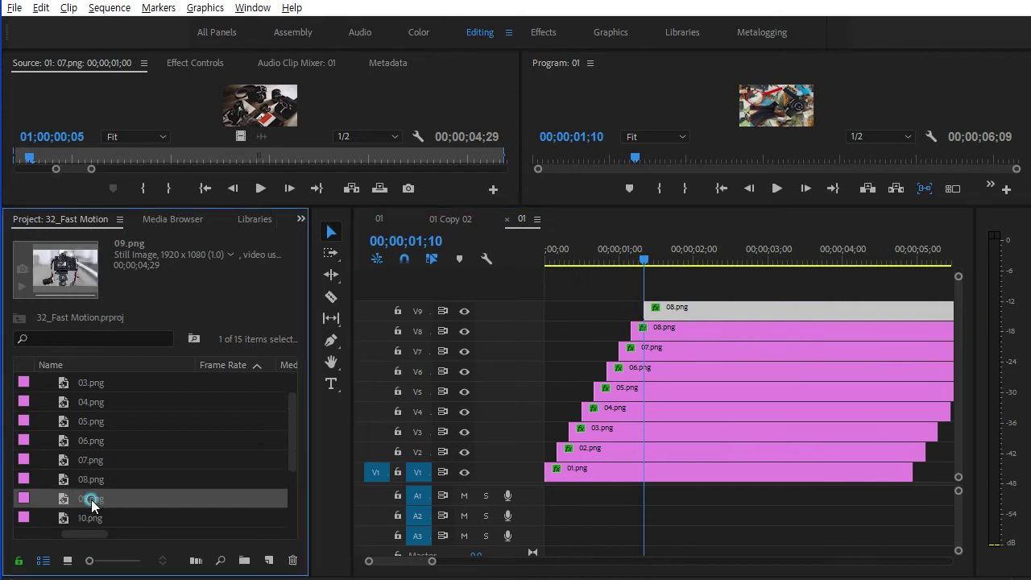
left_click_drag(91, 500, 666, 315)
Stack 10.png on V10 at 01;15, then return the playhead to the start
left_click(693, 523)
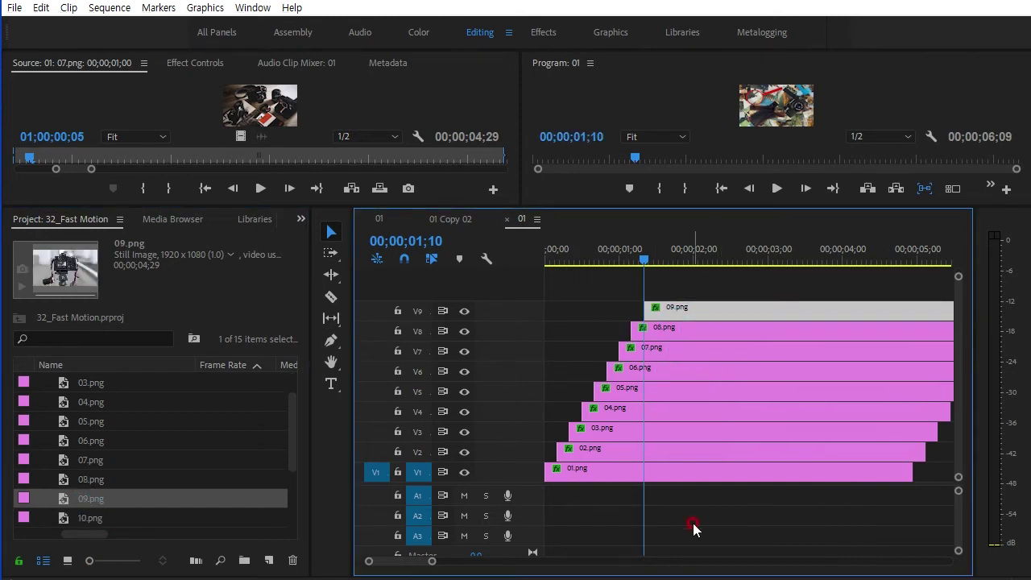
key("shift+Right")
left_click(667, 311)
left_click_drag(667, 314, 679, 287)
scroll(100, 482, "down", 2)
left_click_drag(100, 483, 667, 292)
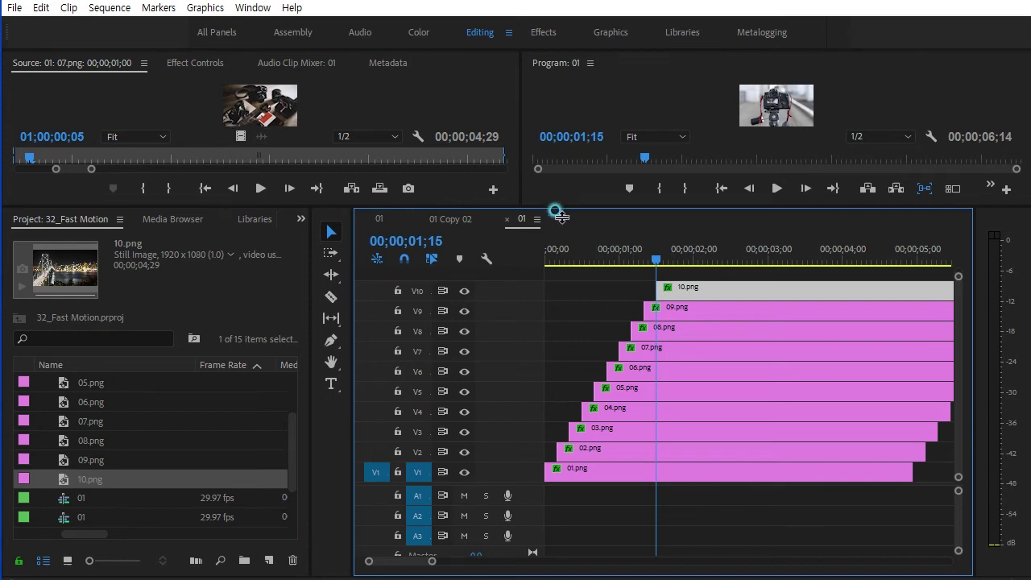
left_click_drag(562, 212, 552, 283)
left_click_drag(702, 324, 470, 401)
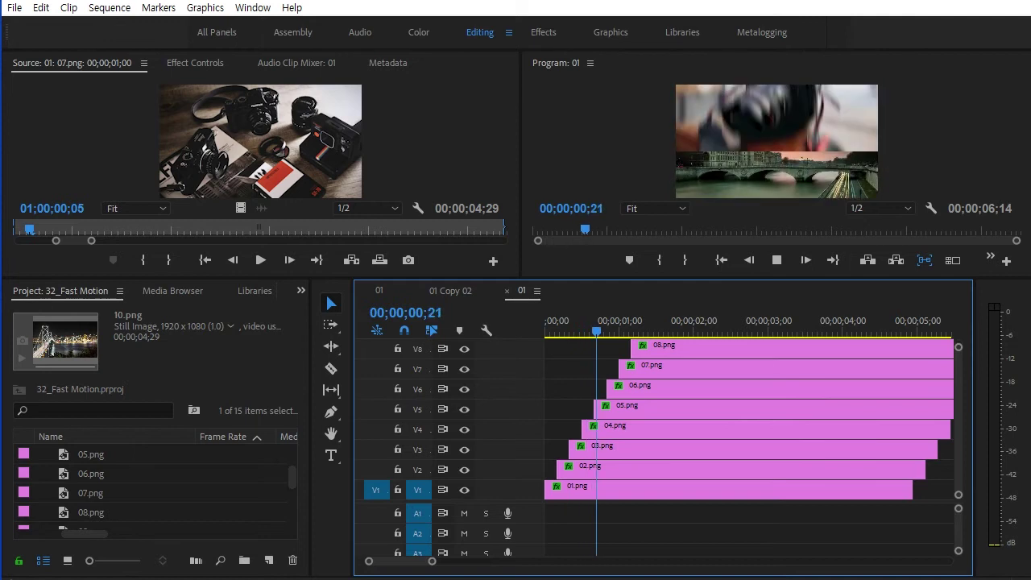
Play back the ten-clip stagger, expand the timeline to V1–V10, and marquee-select every clip
key("space")
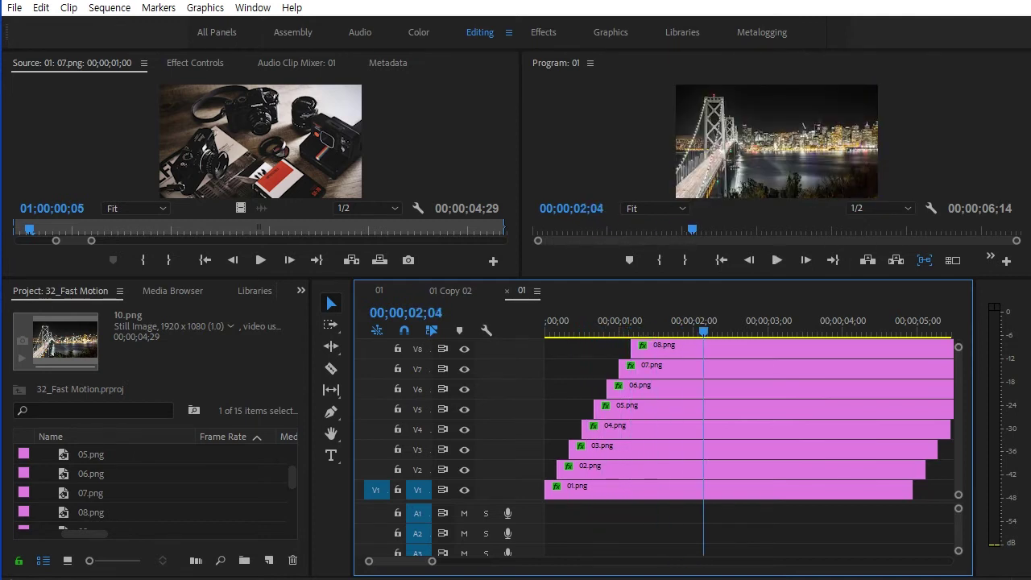
left_click_drag(523, 501, 518, 525)
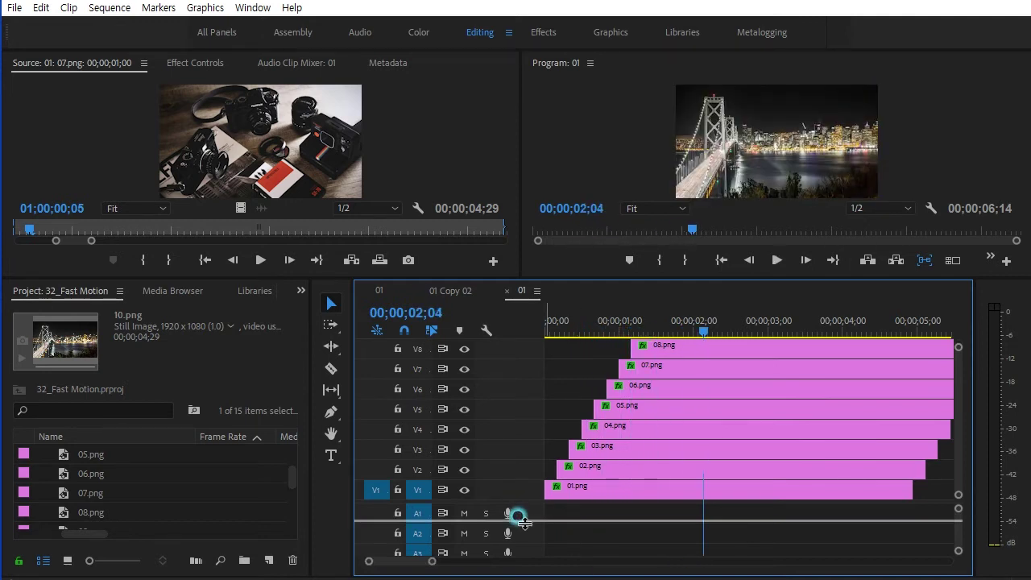
left_click_drag(655, 292, 668, 282)
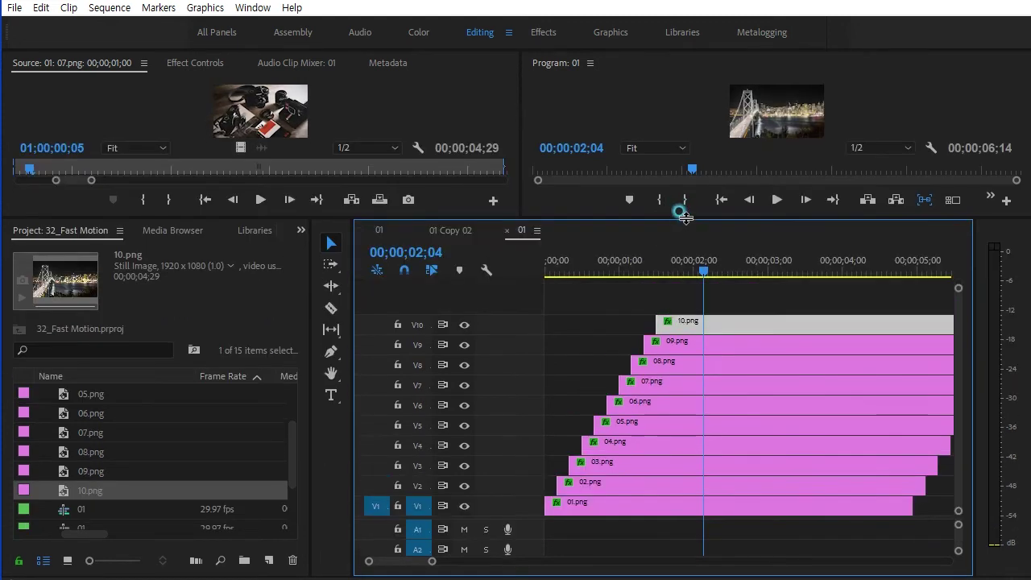
left_click_drag(724, 402, 732, 218)
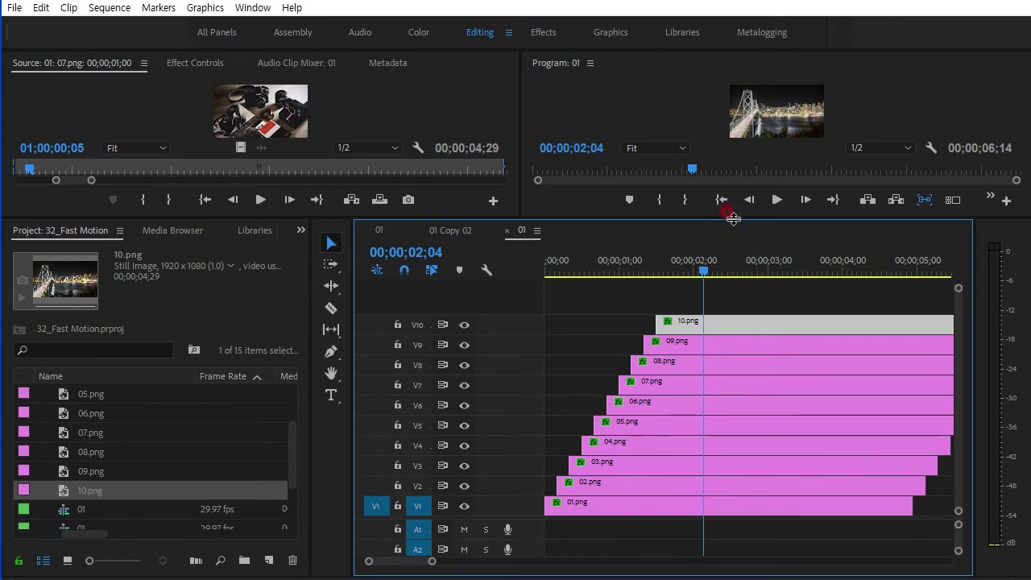
left_click(736, 297)
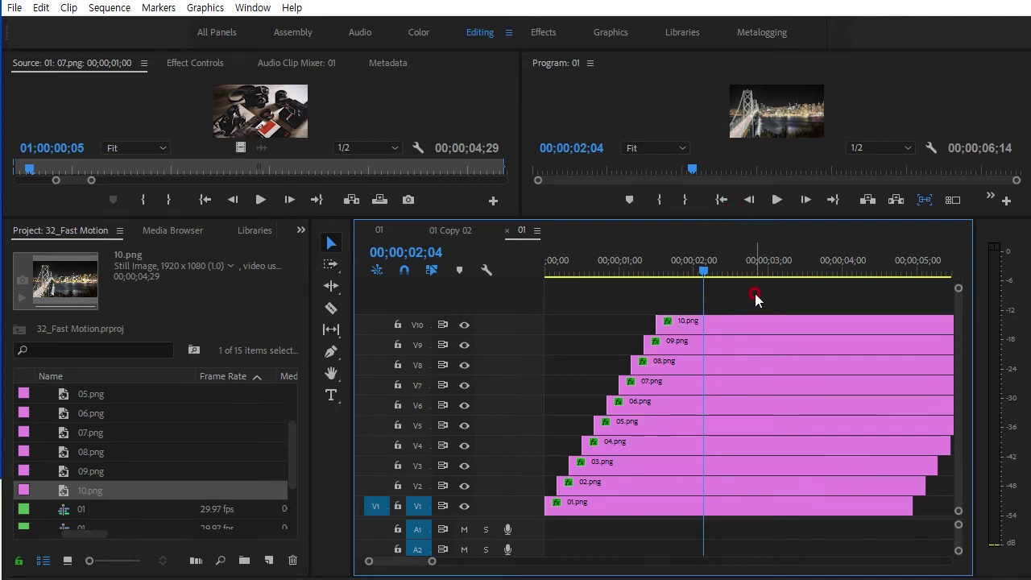
left_click_drag(756, 298, 547, 497)
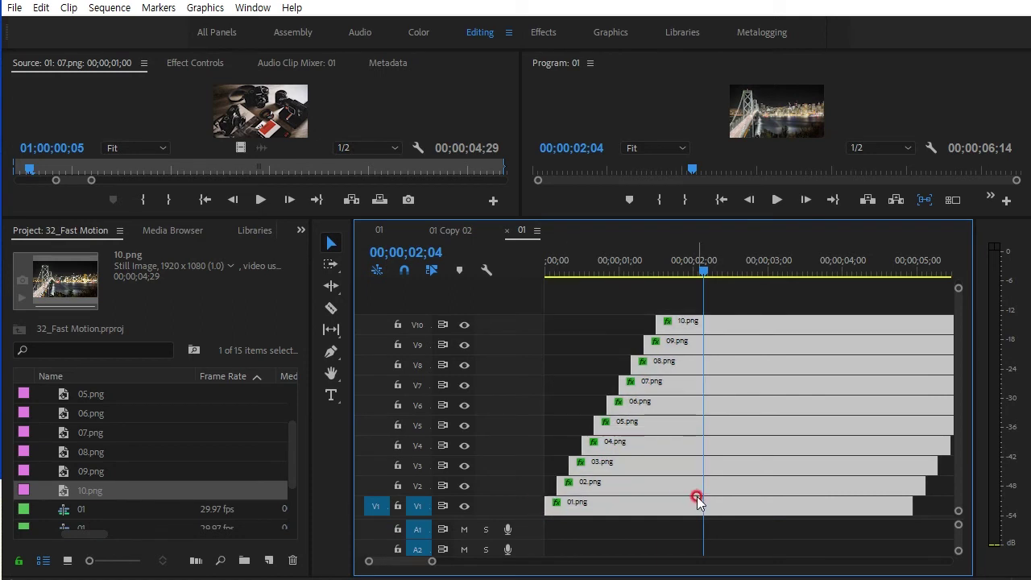
Nest the ten selected image clips into Nested Sequence 01
right_click(613, 507)
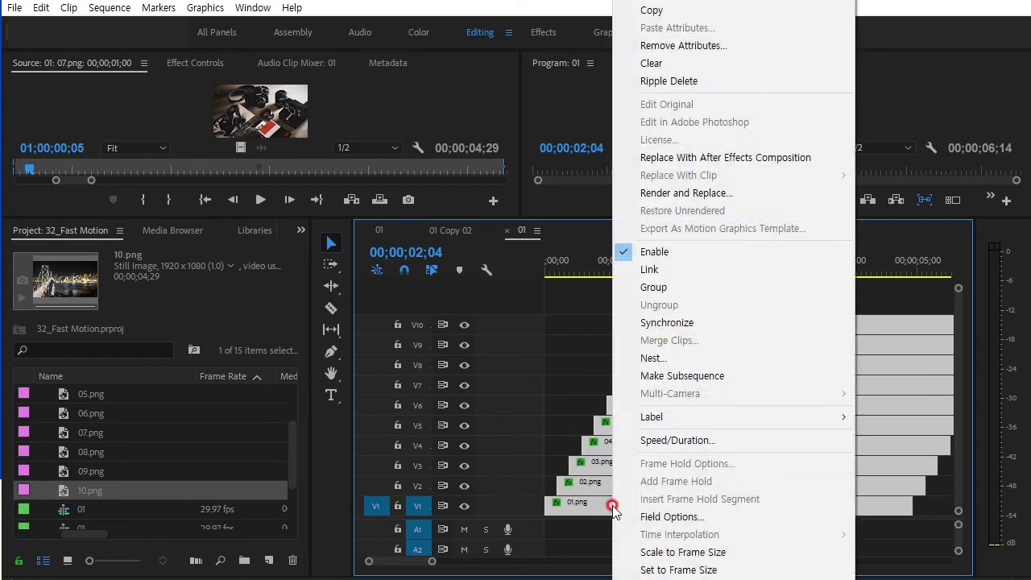
left_click(659, 360)
left_click(482, 309)
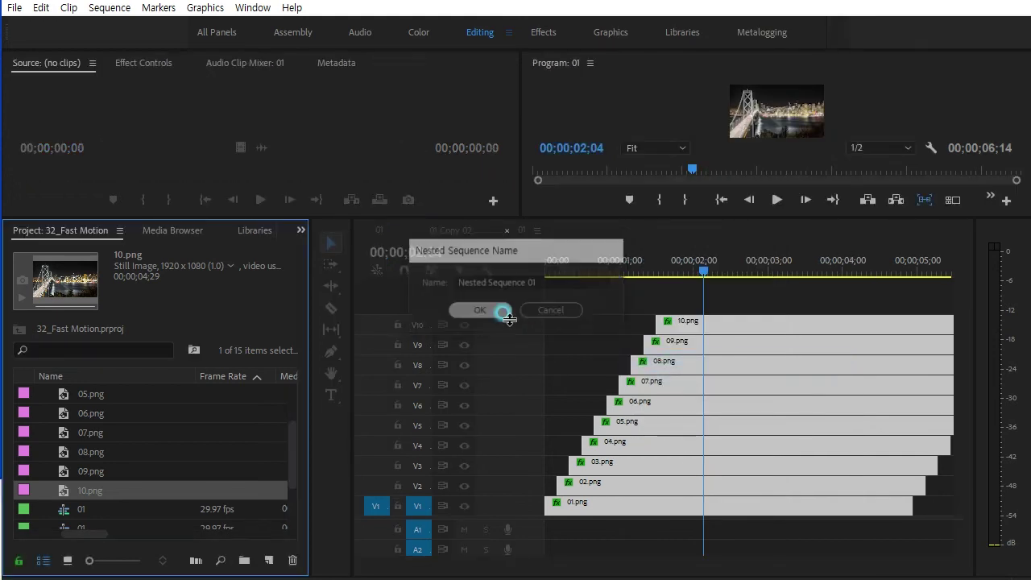
Copy Nested Sequence 01 onto V2, ten frames after the start
left_click_drag(704, 274, 460, 308)
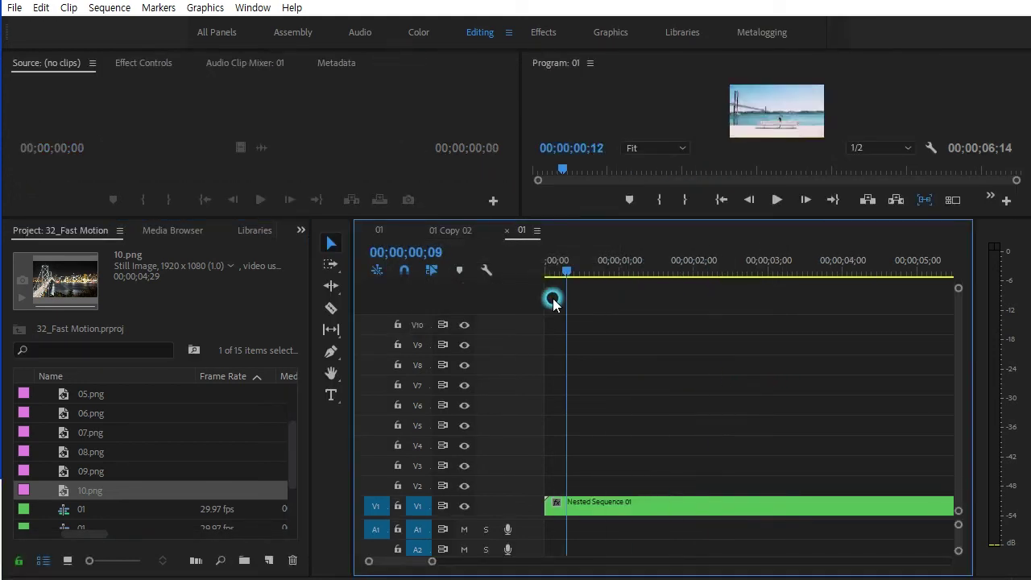
key("shift+Right")
key("shift+Right")
left_click_drag(550, 217, 554, 370)
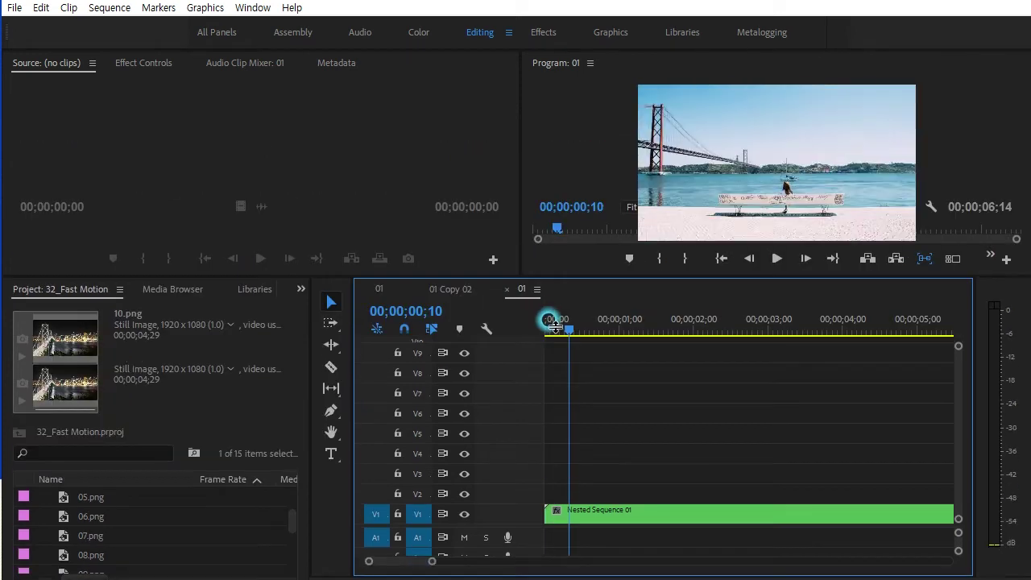
left_click(595, 531)
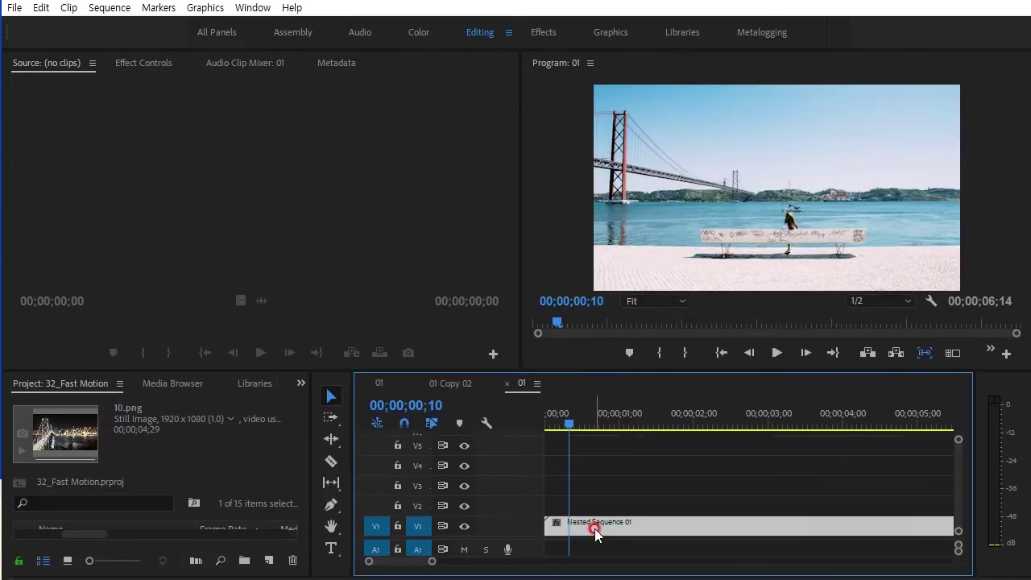
left_click_drag(596, 532, 622, 504)
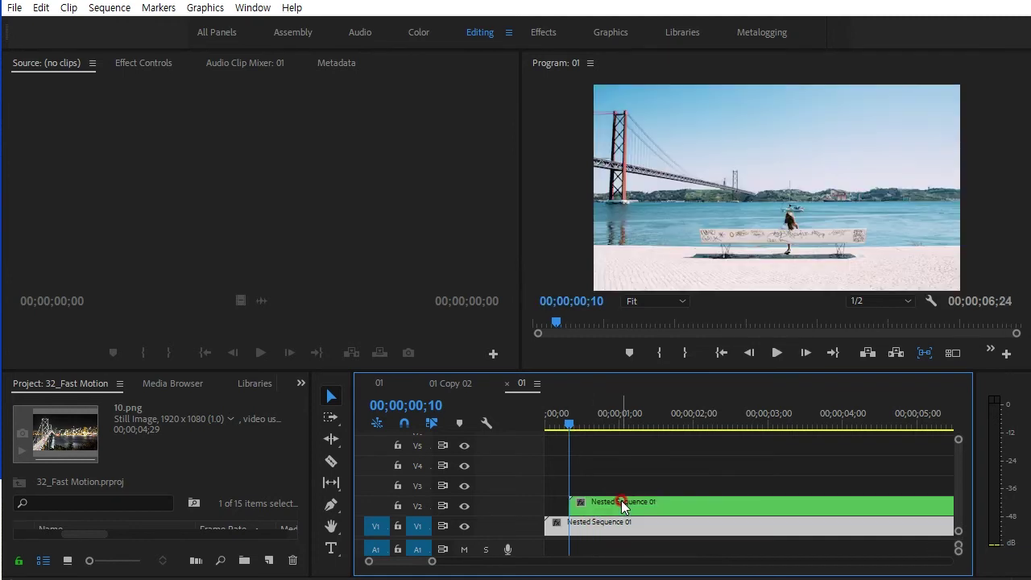
Type a MOTION title in the Program monitor and drag it to the frame centre
left_click(651, 456)
left_click(332, 549)
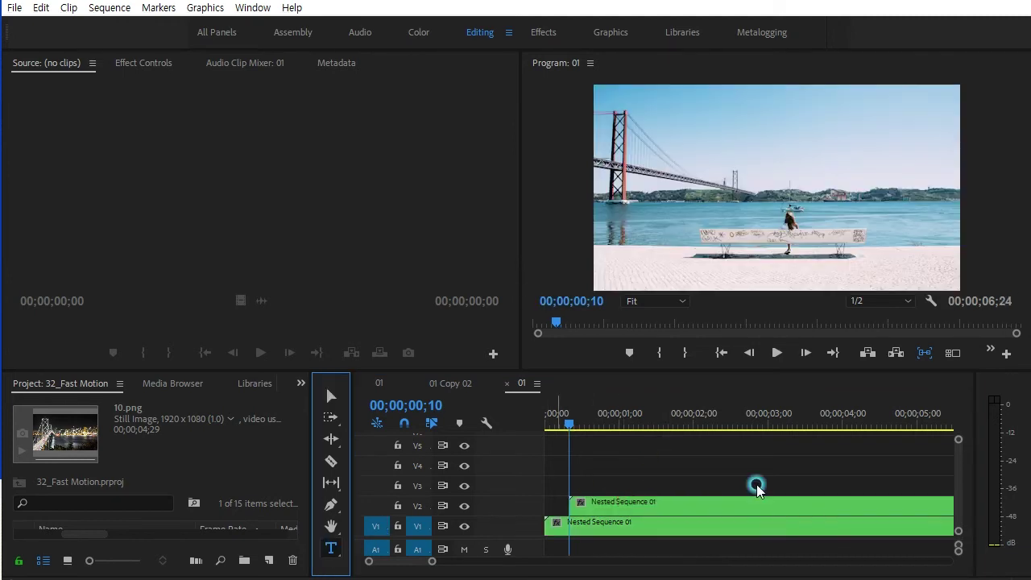
left_click(690, 202)
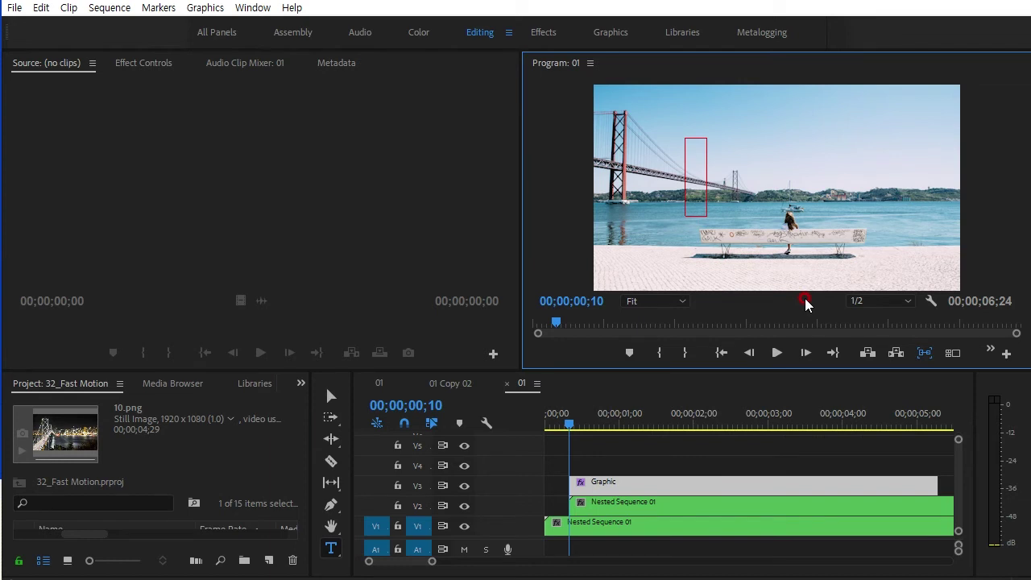
type("MOTION")
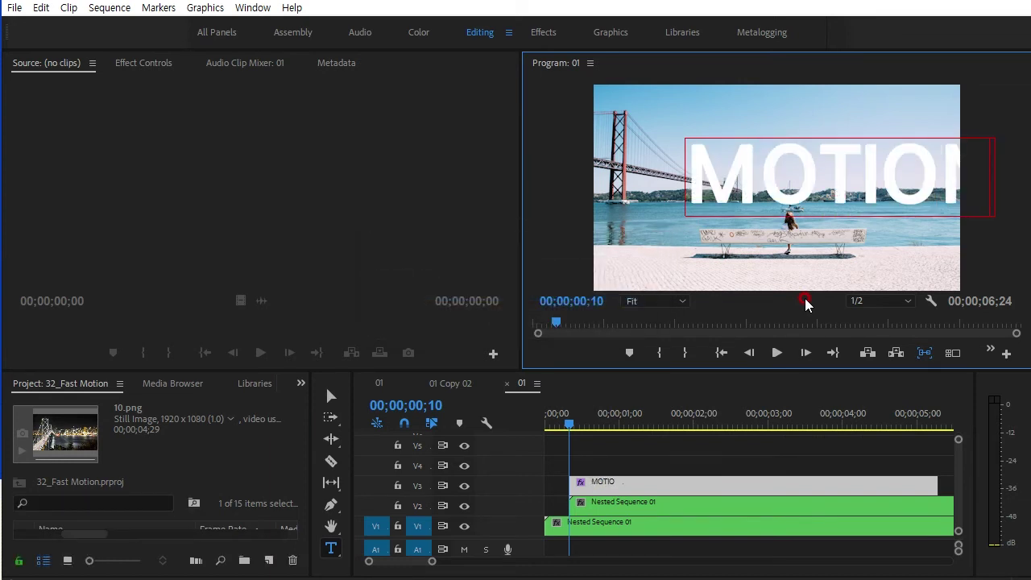
left_click(330, 396)
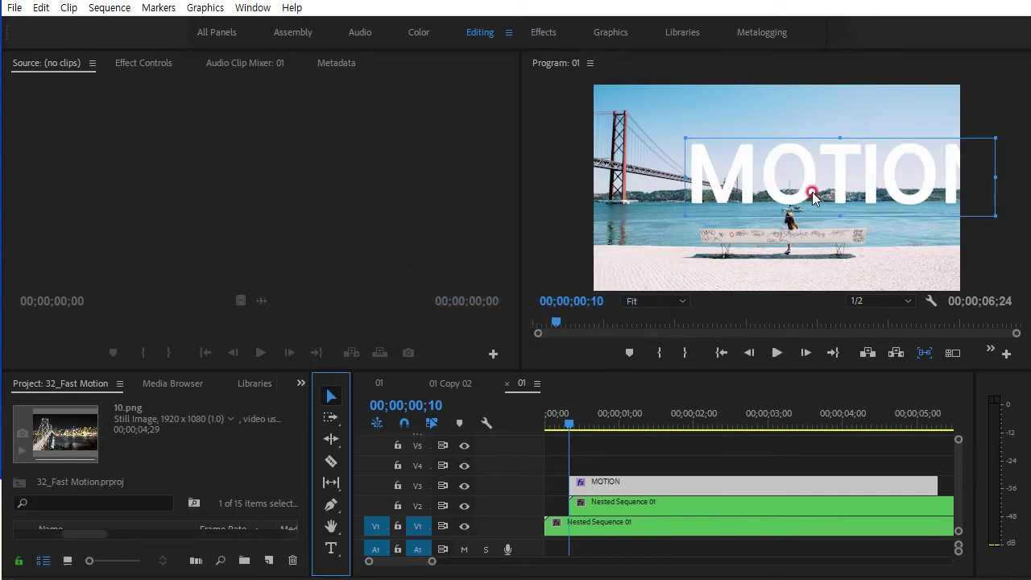
left_click(743, 225)
mouse_move(743, 226)
left_mouse_down()
mouse_move(733, 208)
mouse_move(719, 229)
left_mouse_up()
left_click(651, 522)
left_click_drag(653, 524, 538, 538)
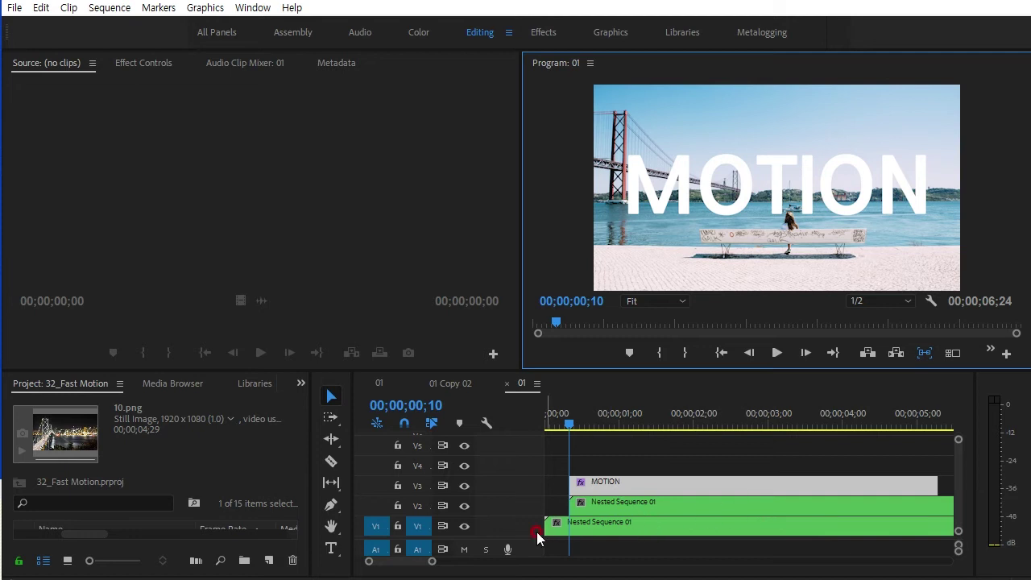
Switch the MOTION title from NanumGothic ExtraBold to TmonMonsoriOTF Black in Effect Controls
left_click(145, 63)
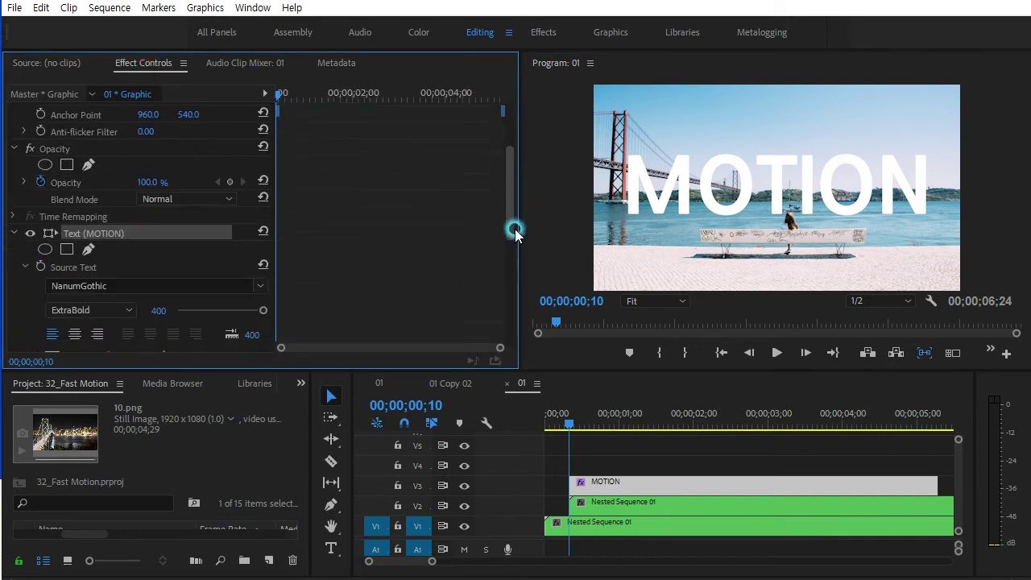
left_click_drag(512, 186, 516, 260)
left_click(226, 189)
left_click(258, 199)
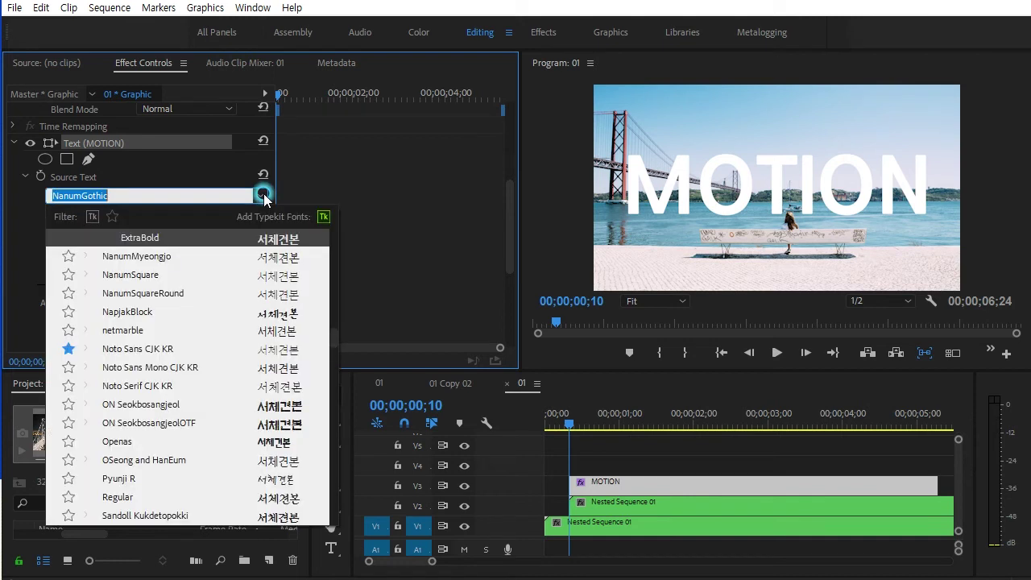
left_click_drag(332, 343, 333, 242)
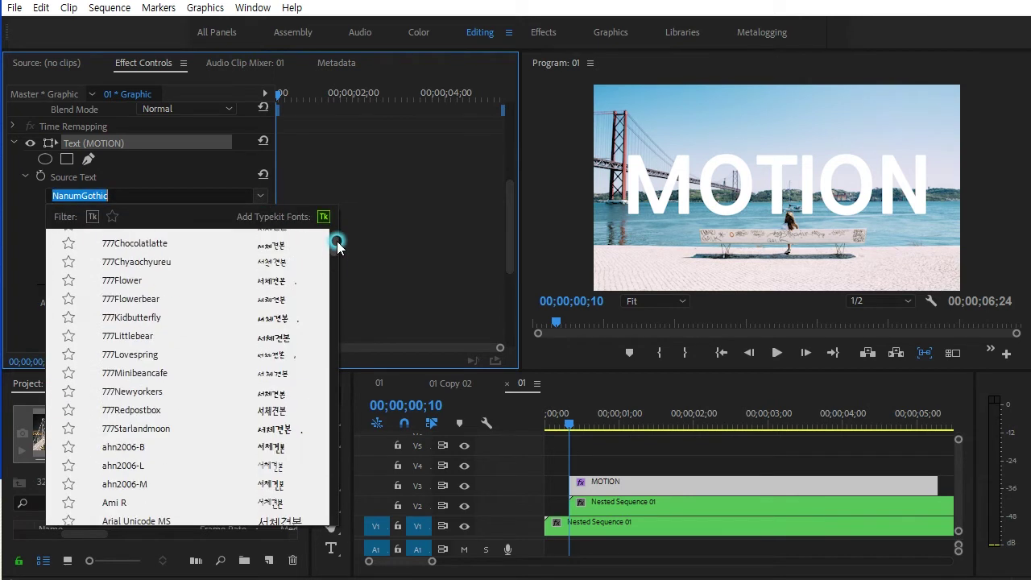
left_click(137, 239)
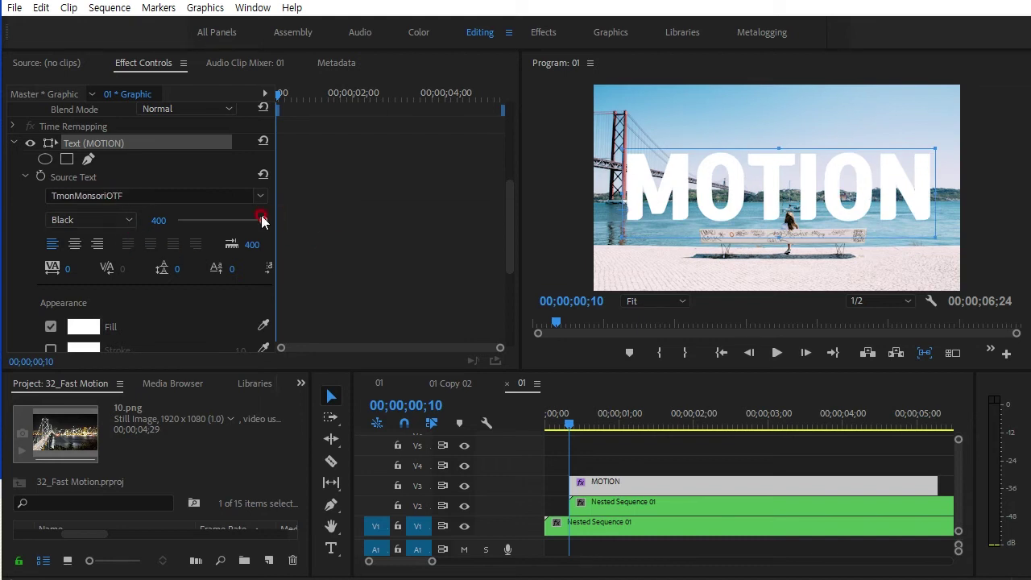
left_click(129, 220)
left_click(77, 238)
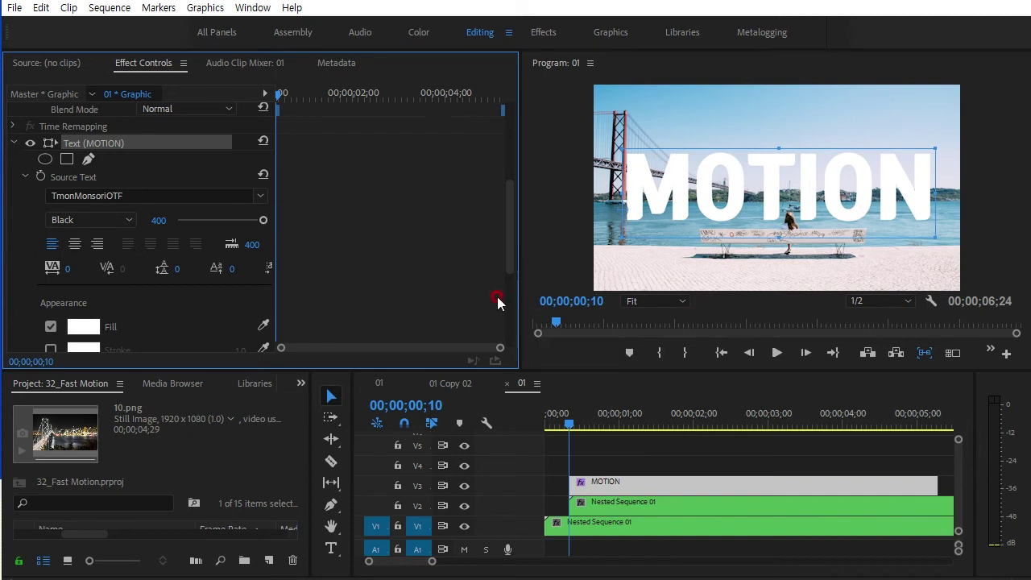
With the V2 nested clip selected, search the Effects panel for 'track'
left_click(588, 501)
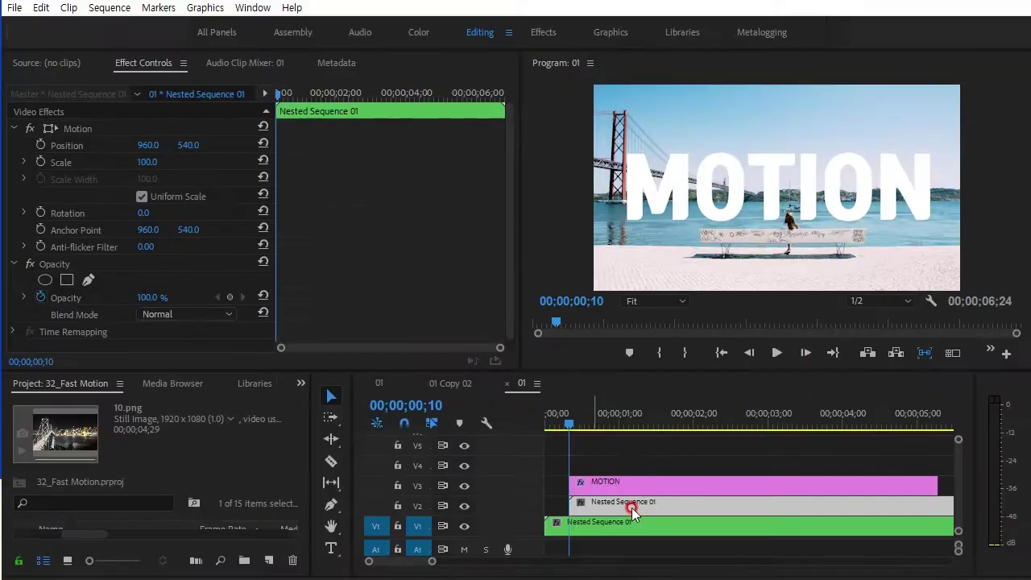
left_click(299, 384)
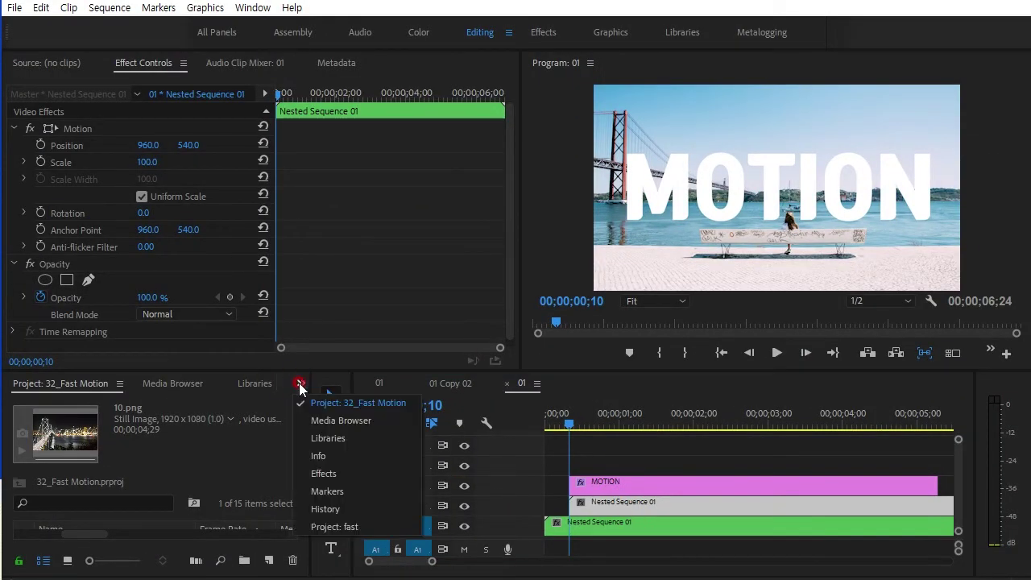
left_click(325, 473)
left_click(54, 400)
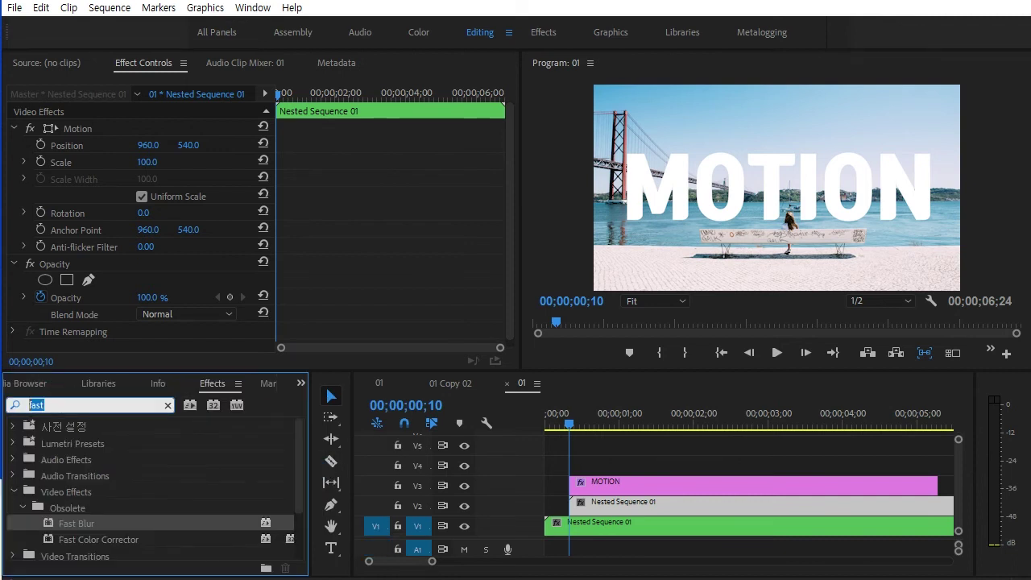
type("track")
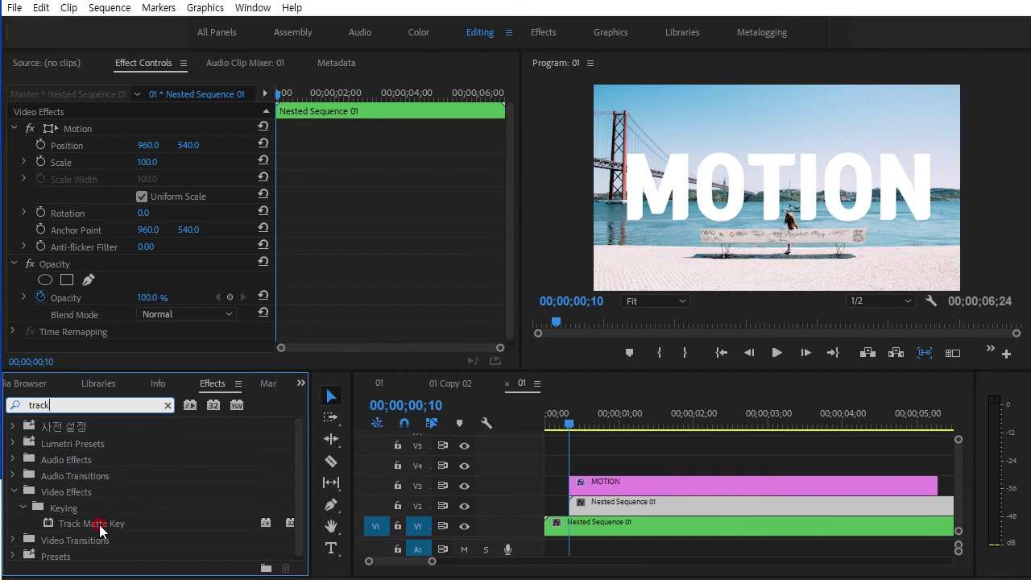
Apply Track Matte Key to the V2 nested clip with Video 3 as the matte
left_click_drag(95, 525, 629, 506)
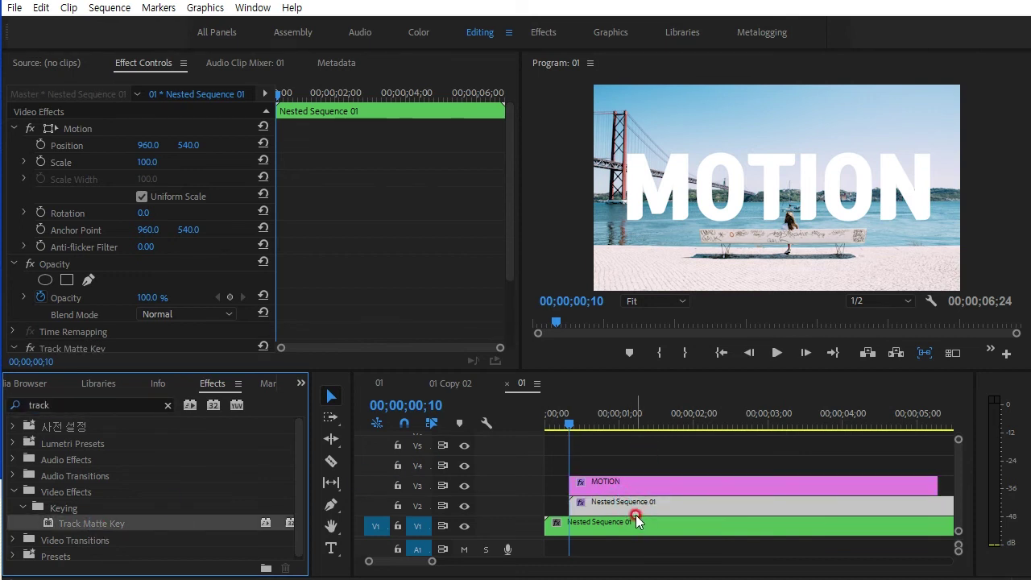
left_click_drag(508, 268, 508, 347)
left_click(70, 259)
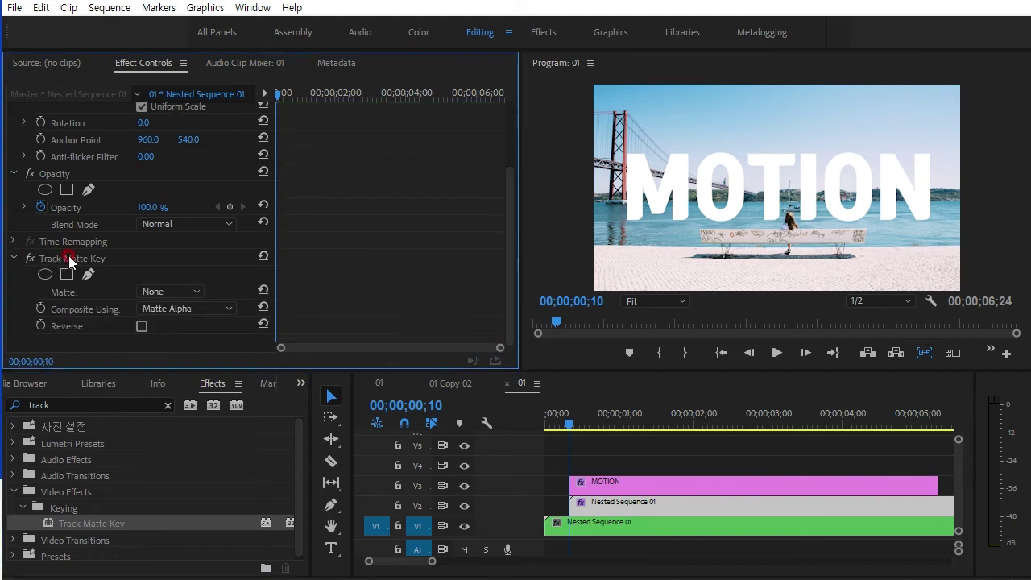
left_click(179, 292)
left_click(189, 457)
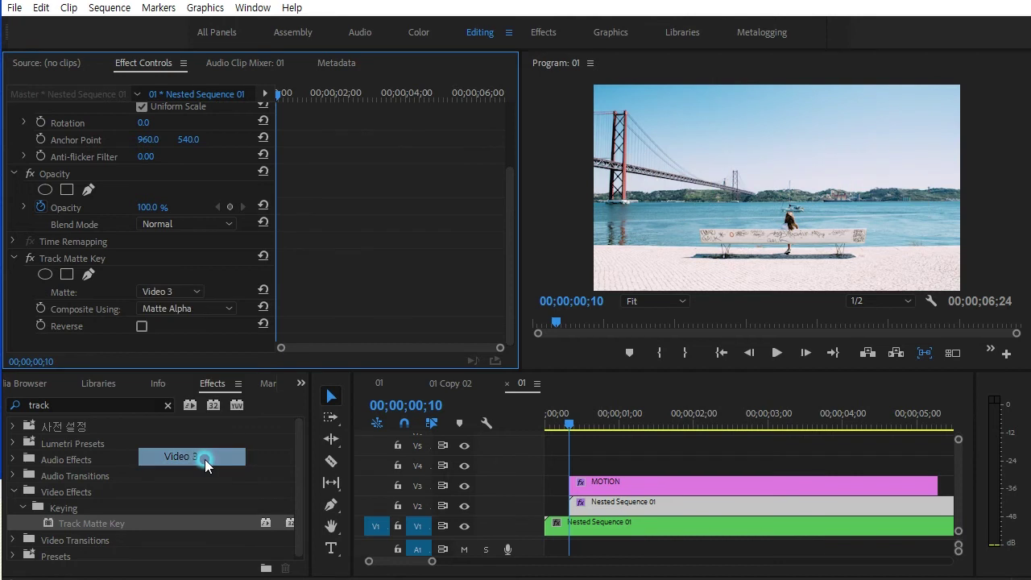
Preview the matted footage showing through MOTION, then bring back the Project: fast panel
left_click_drag(569, 433, 550, 428)
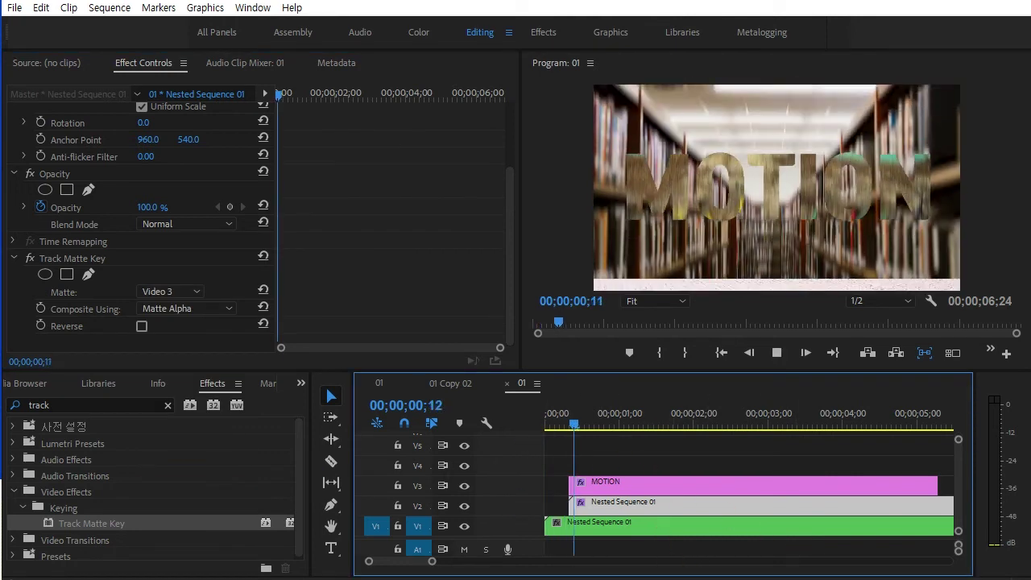
key("space")
left_click(755, 418)
key("Home")
key("space")
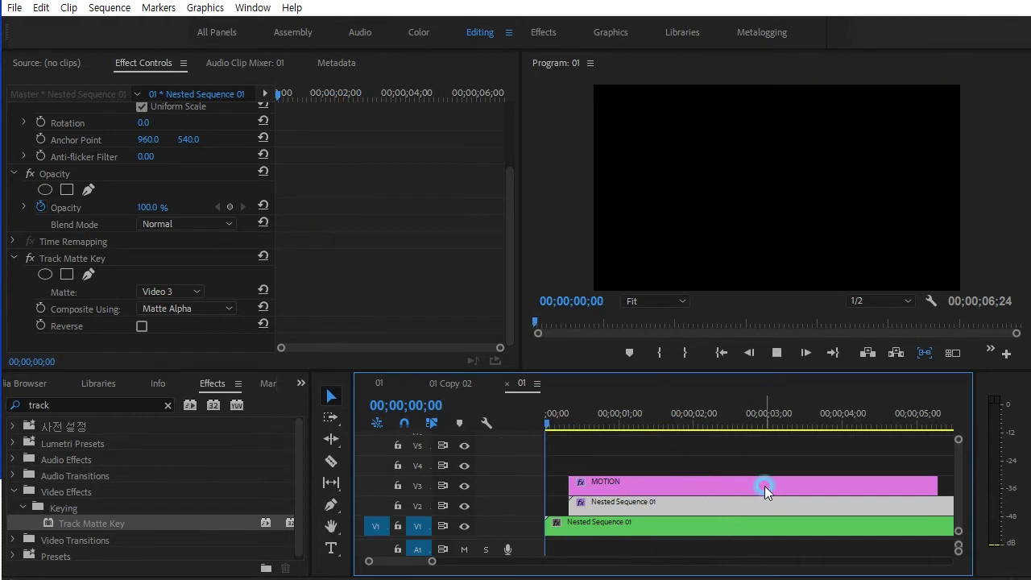
key("space")
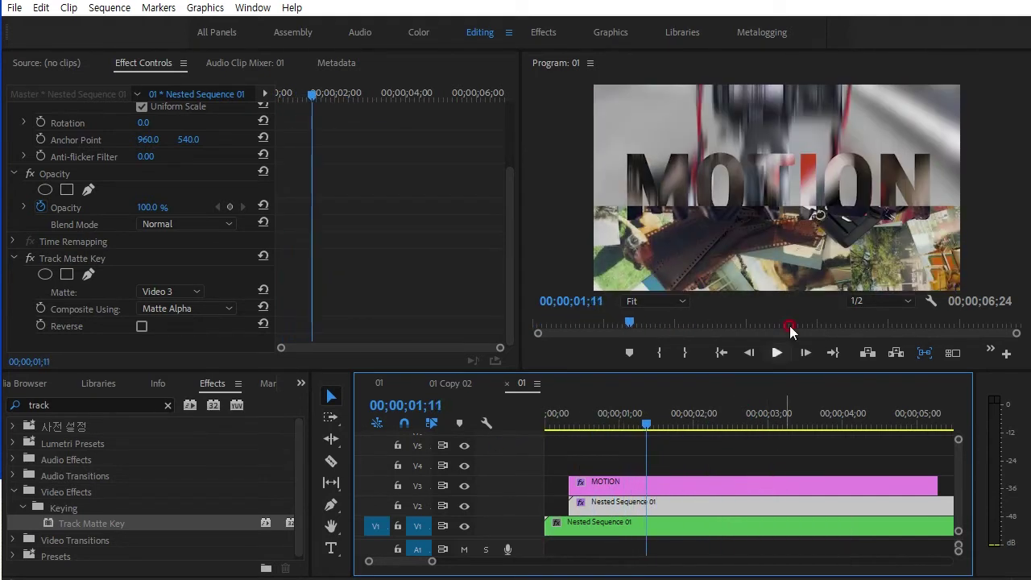
mouse_move(647, 425)
left_mouse_down()
mouse_move(619, 434)
mouse_move(704, 442)
left_mouse_up()
left_click(662, 461)
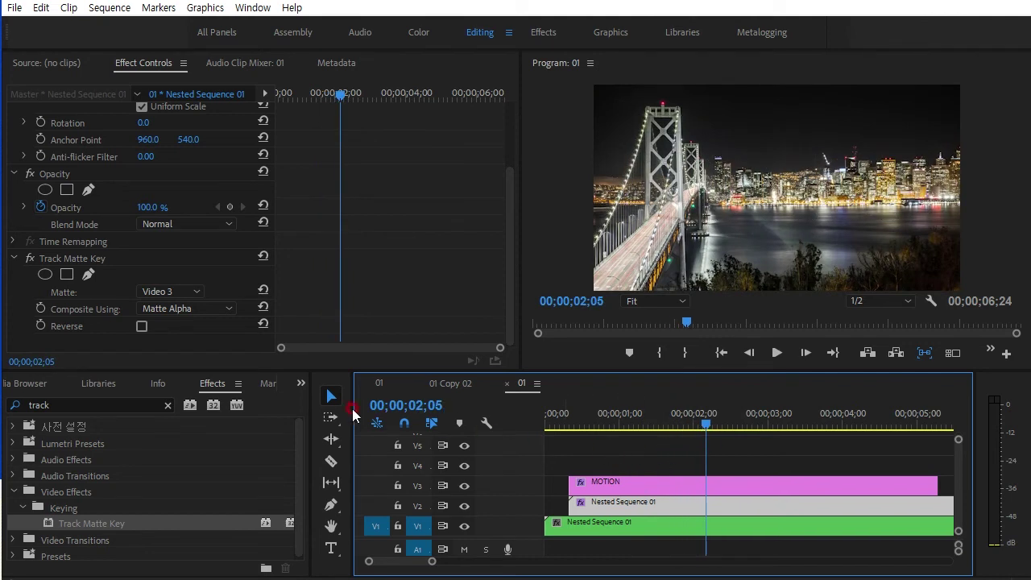
left_click(299, 386)
left_click(327, 526)
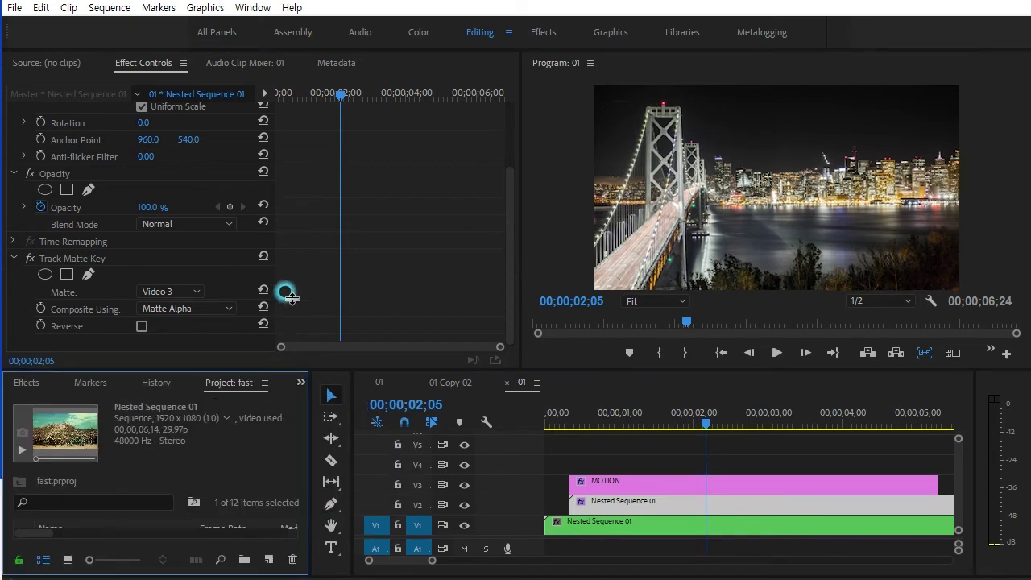
Duplicate sequence 01, rename the copy '02', and open it in the timeline
left_click_drag(282, 370, 295, 231)
scroll(269, 499, "down", 3)
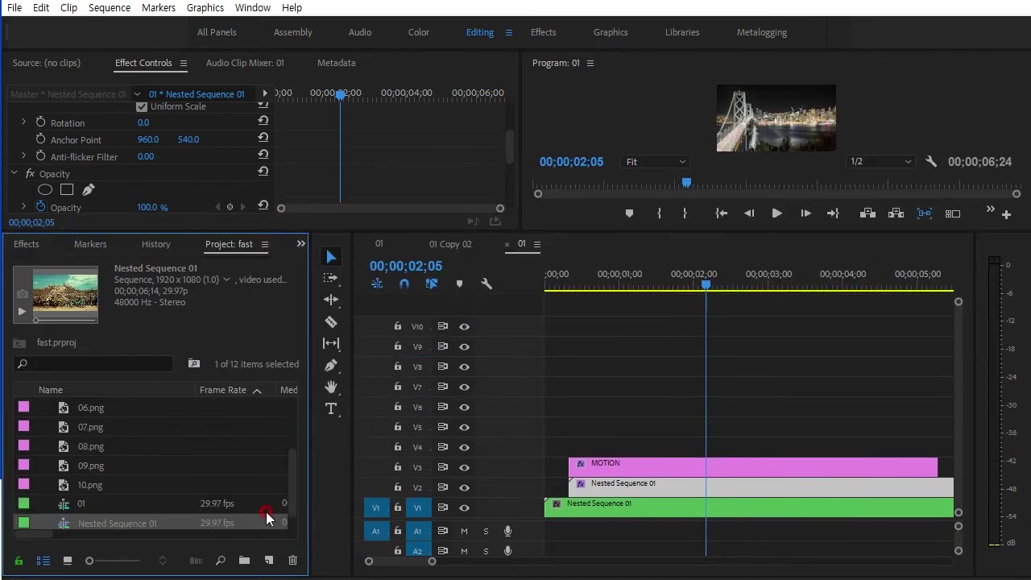
left_click(67, 505)
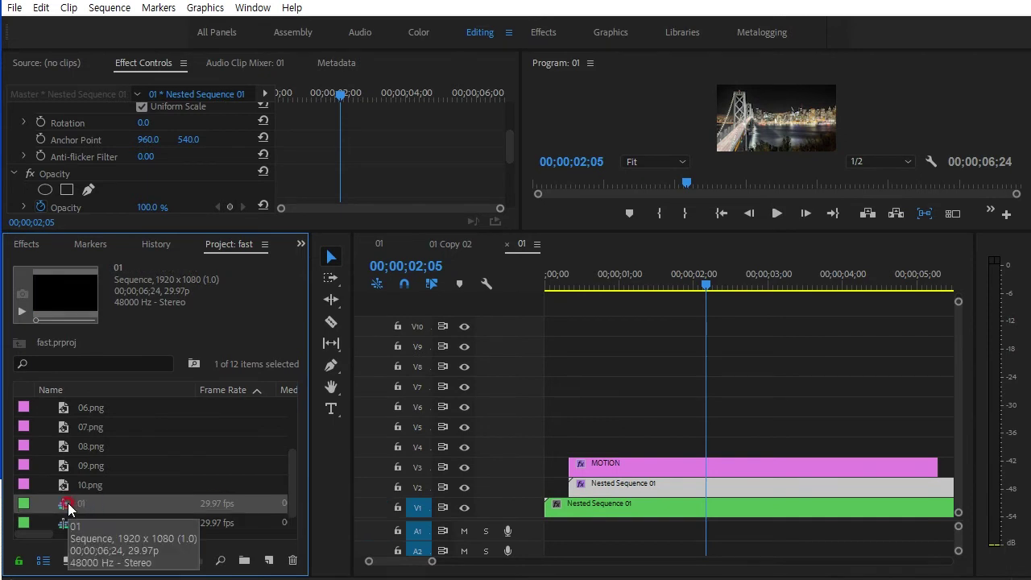
right_click(67, 506)
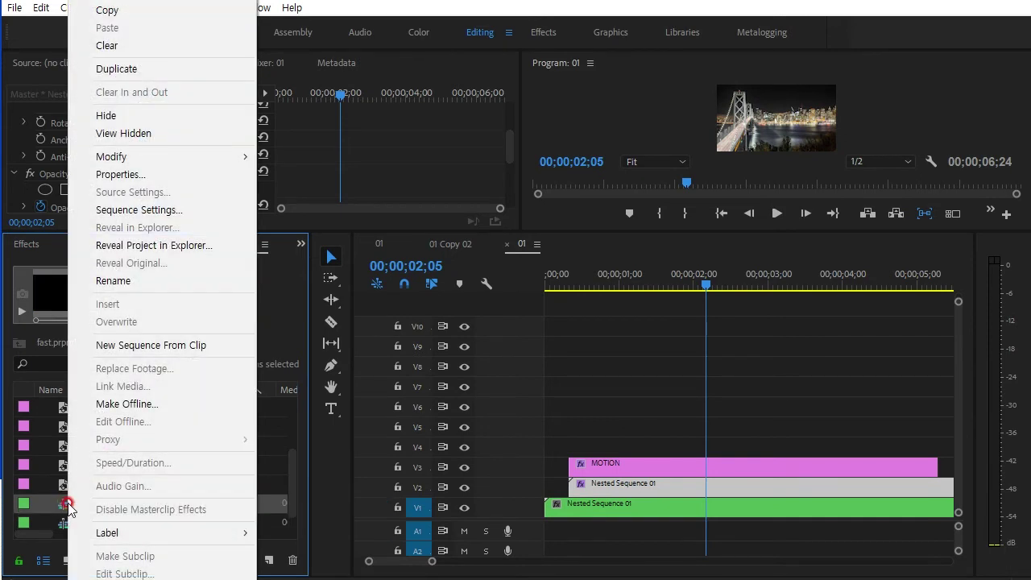
left_click(125, 68)
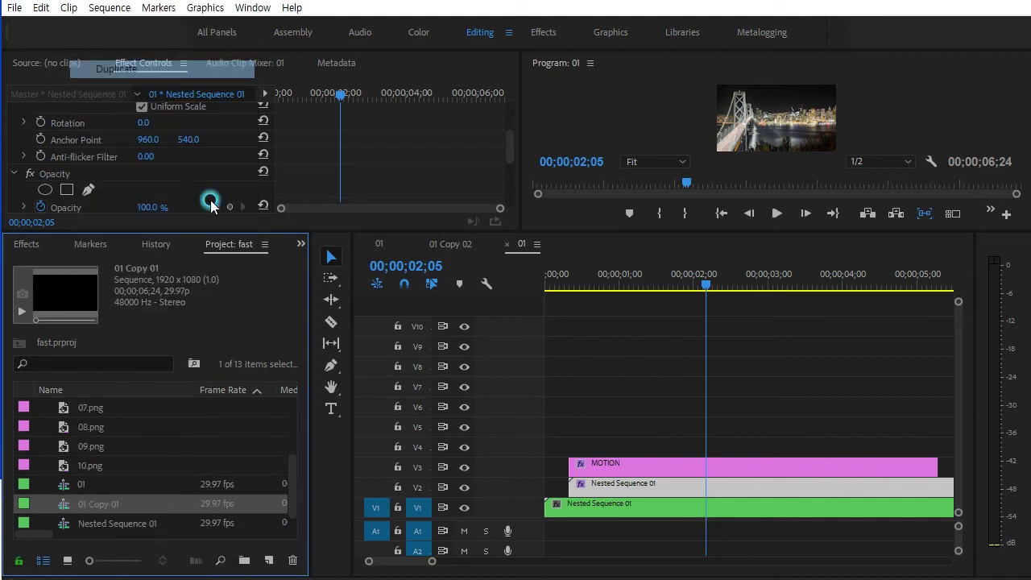
left_click(118, 505)
type("02")
key("Return")
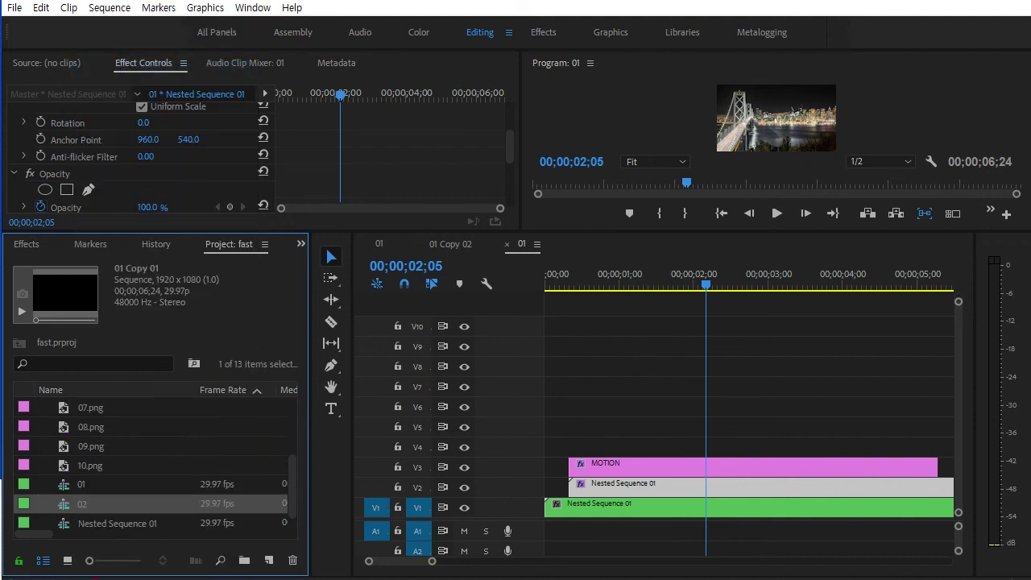
double_click(64, 506)
left_click_drag(554, 230, 571, 390)
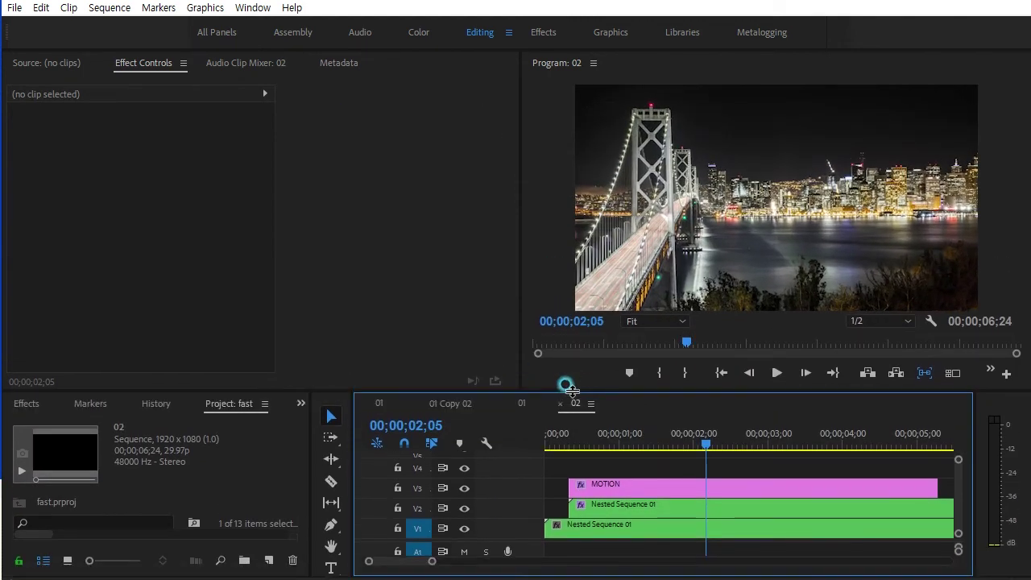
Search 'crop' in the Effects panel and apply Crop to the upper Nested Sequence 01 clip
left_click(624, 504)
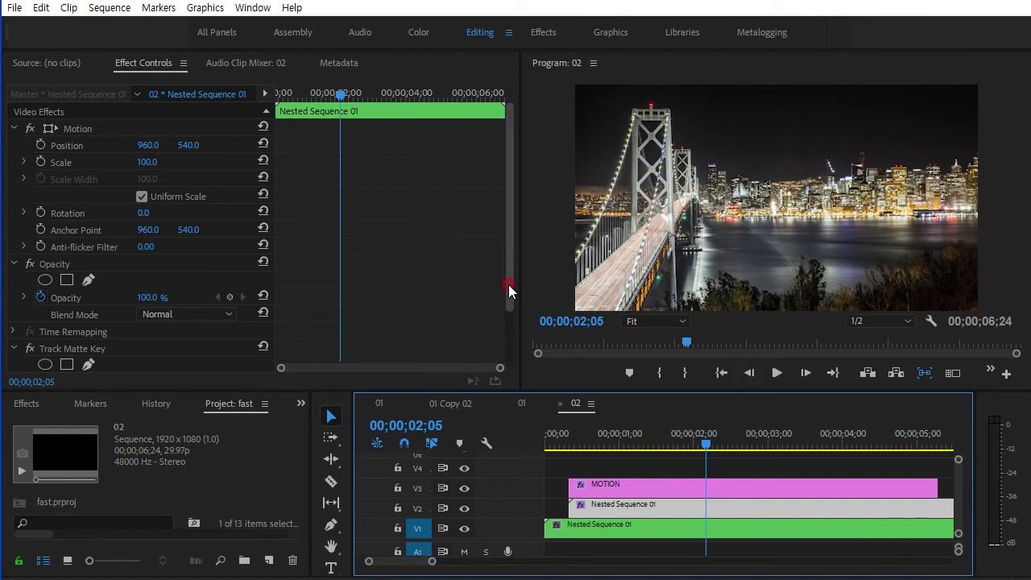
left_click(303, 402)
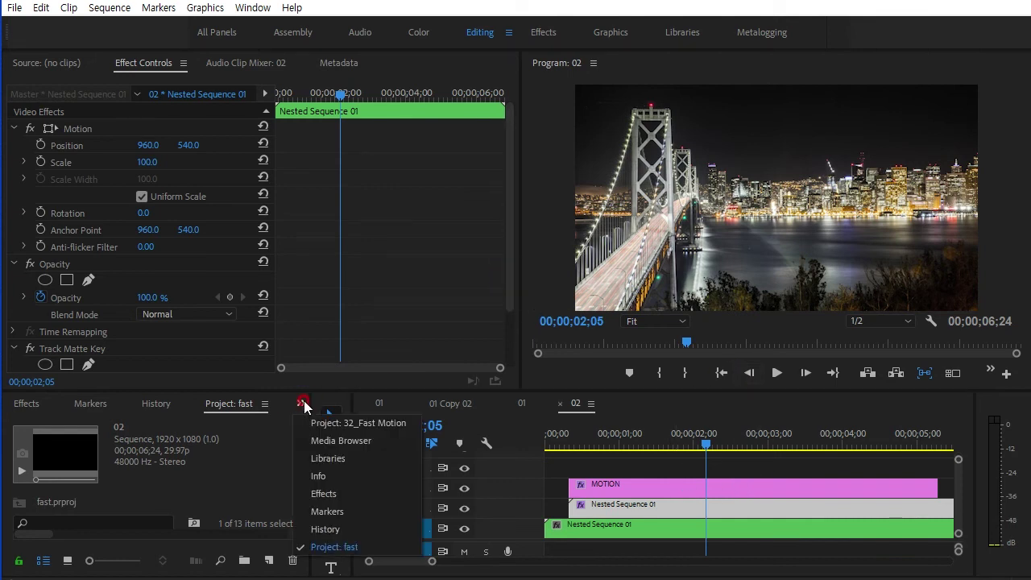
left_click(333, 496)
left_click(57, 425)
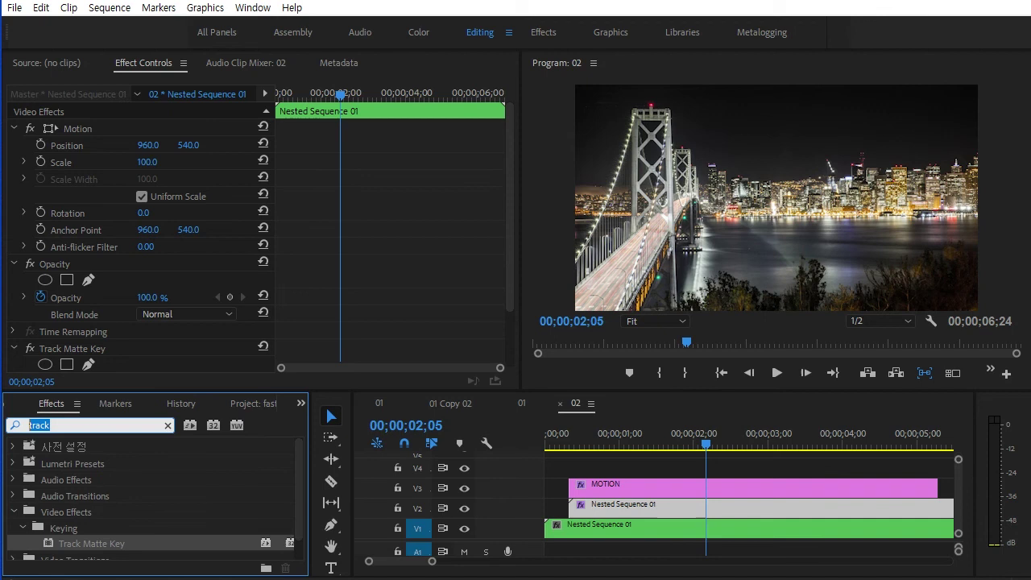
type("crop")
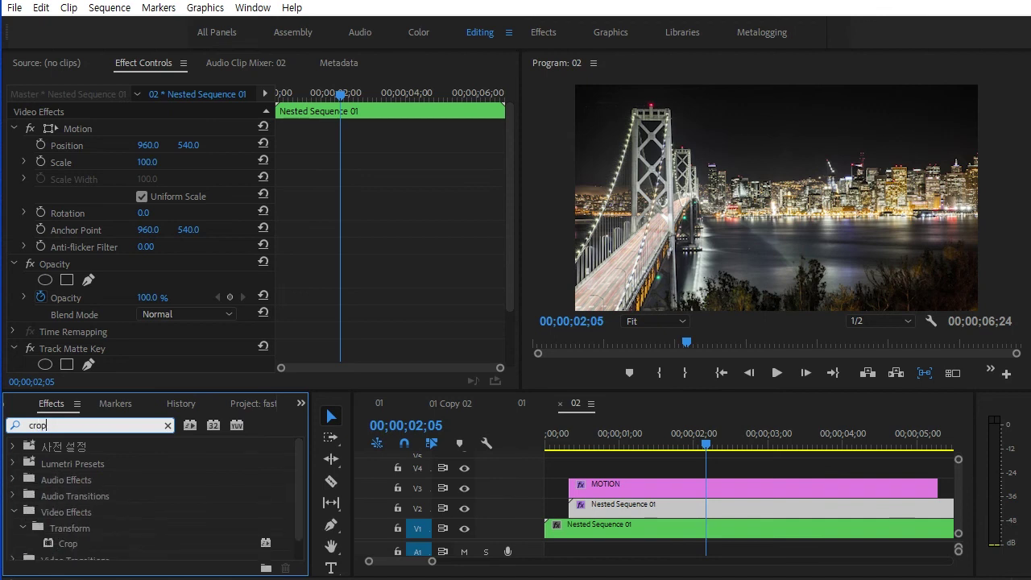
left_click_drag(68, 538, 589, 508)
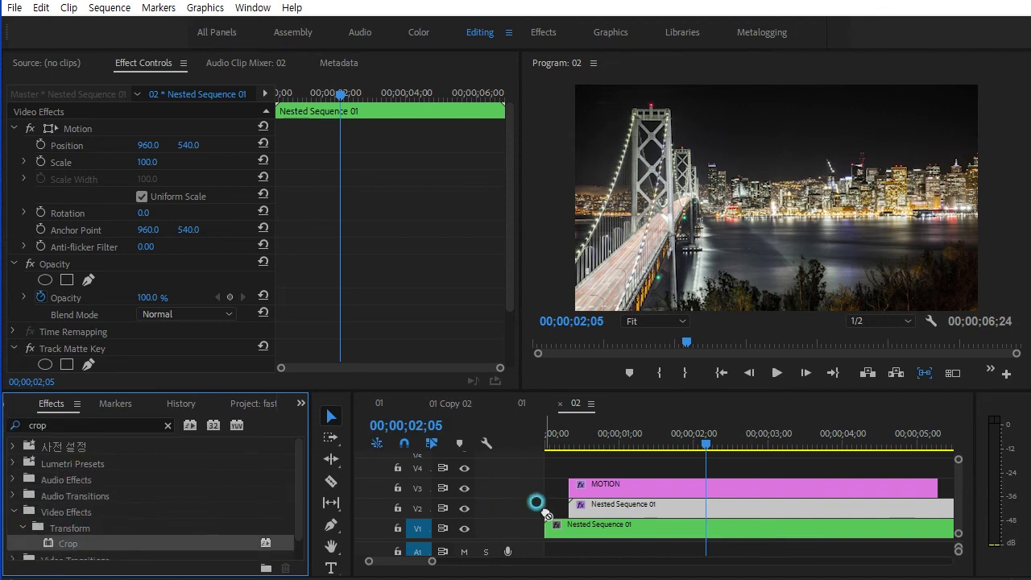
Drag the Crop frame to trim roughly a quarter off top and bottom, hiding layers to check
left_click_drag(509, 230, 512, 362)
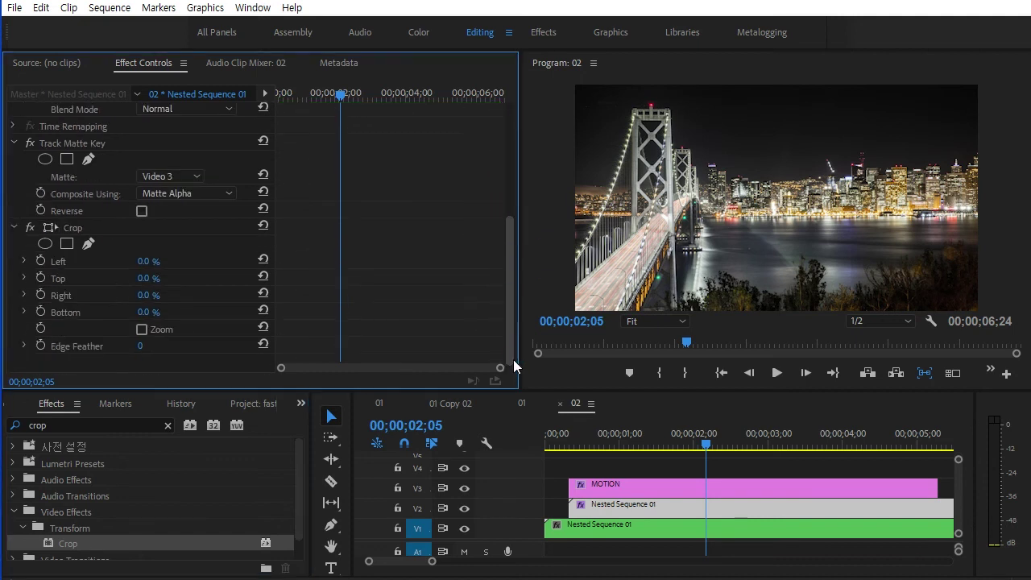
left_click(77, 230)
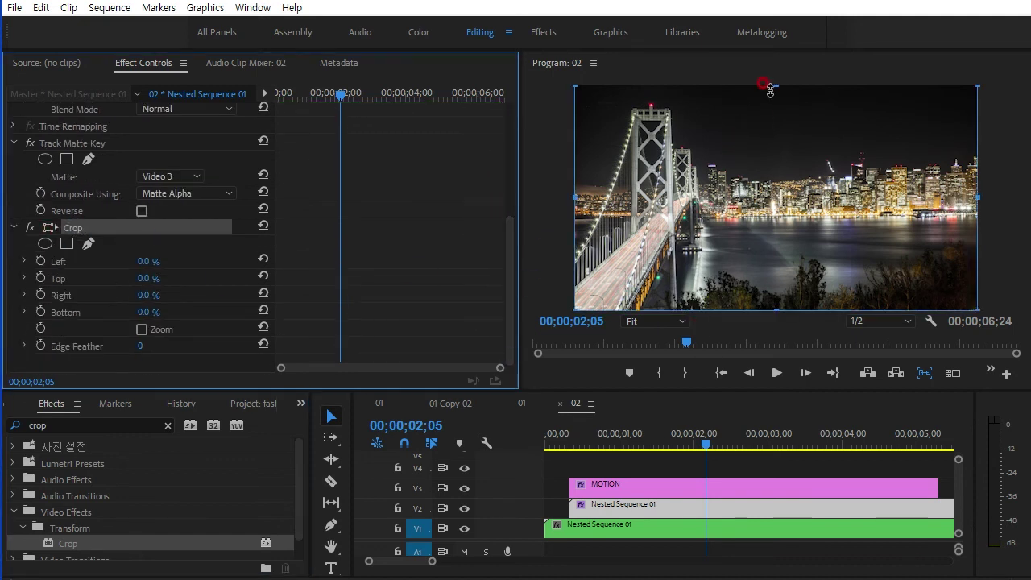
left_click_drag(775, 85, 776, 135)
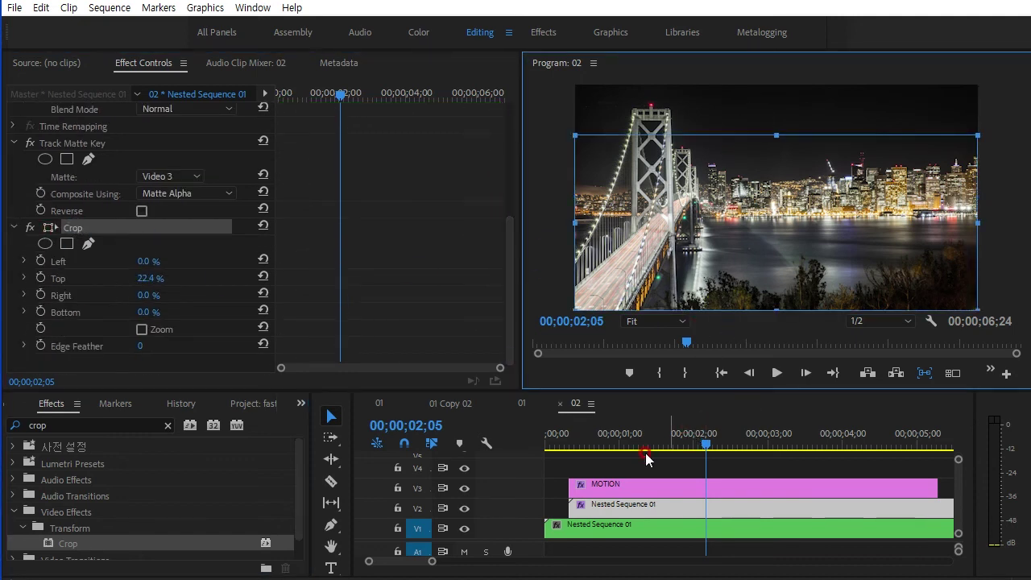
left_click(466, 508)
left_click(654, 512)
left_click(486, 508)
left_click(464, 488)
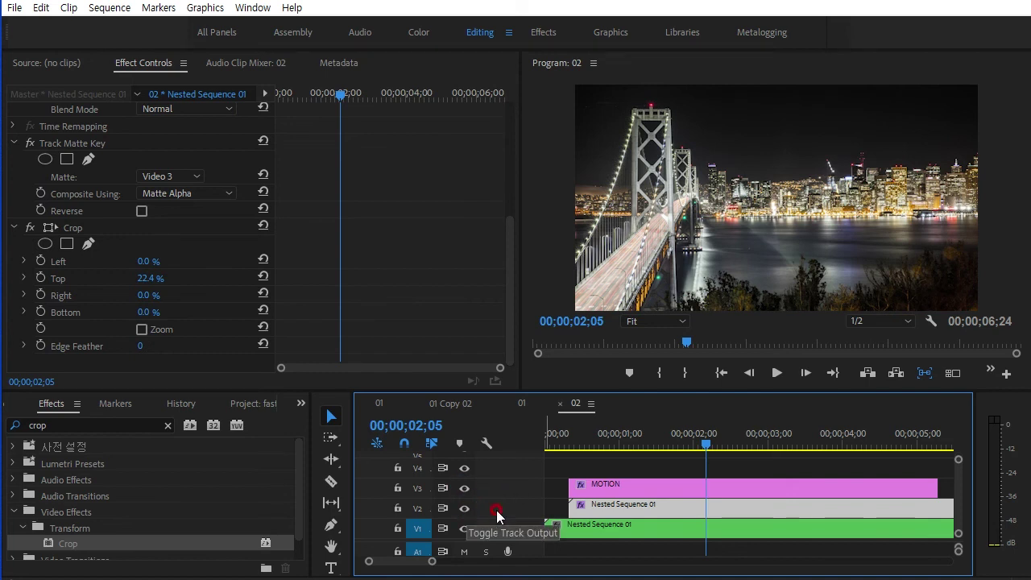
left_click(77, 243)
left_click(753, 344)
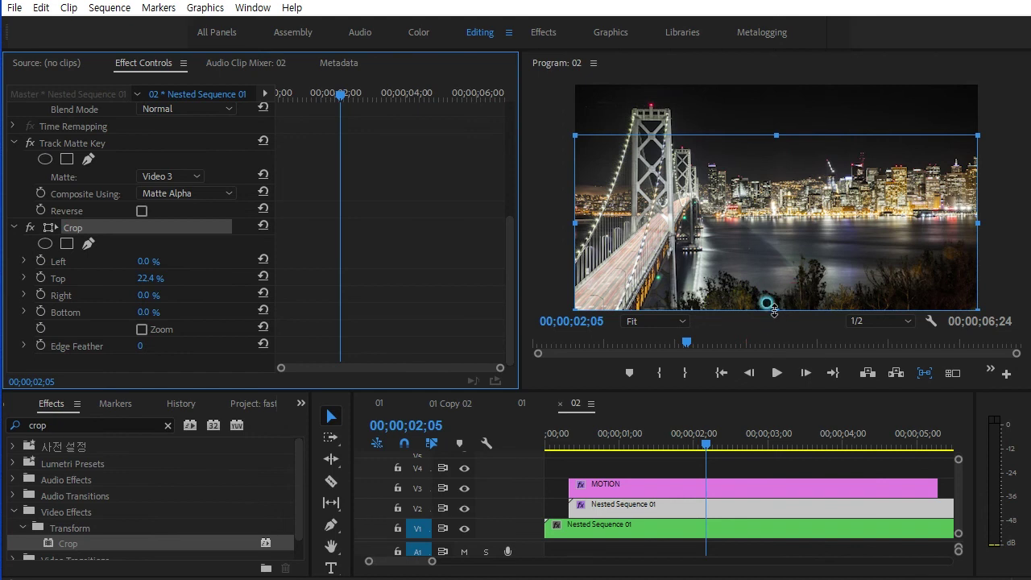
left_click_drag(772, 309, 775, 251)
Set the Crop Top and Bottom values to exactly 23%
left_click(633, 448)
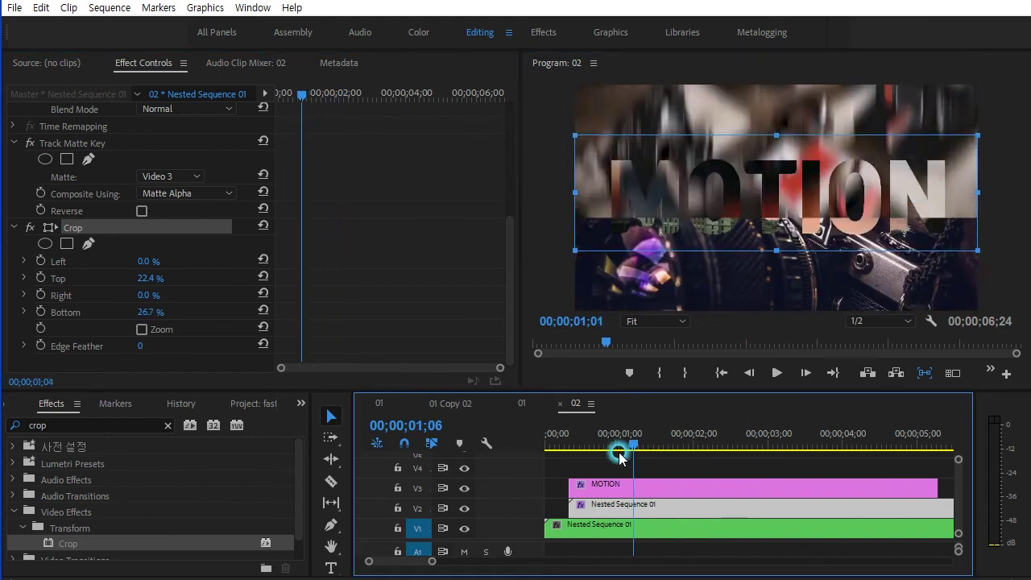
left_click(618, 451)
left_click_drag(776, 137, 776, 138)
left_click(762, 266)
left_click(235, 295)
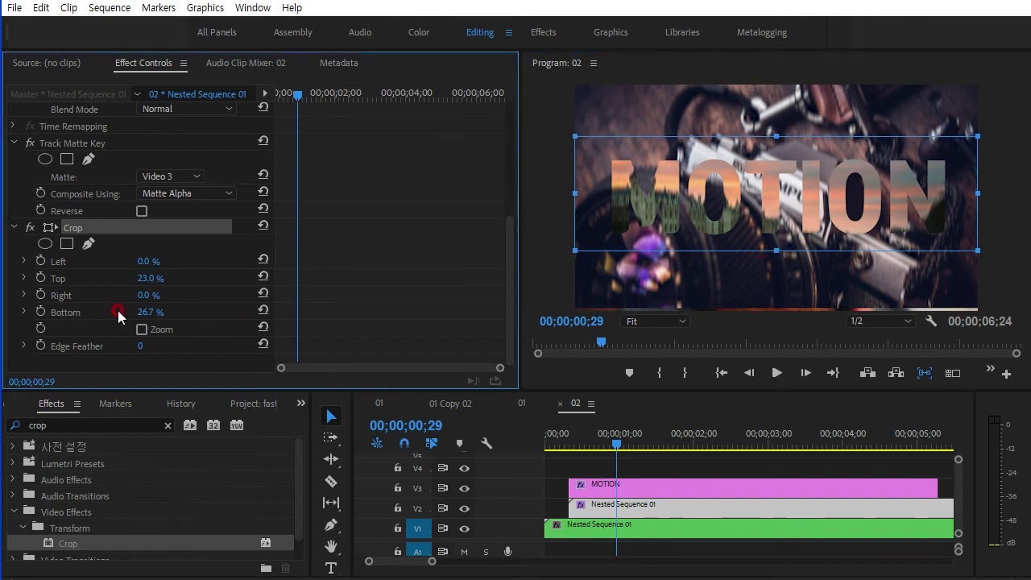
left_click(149, 312)
left_click(166, 362)
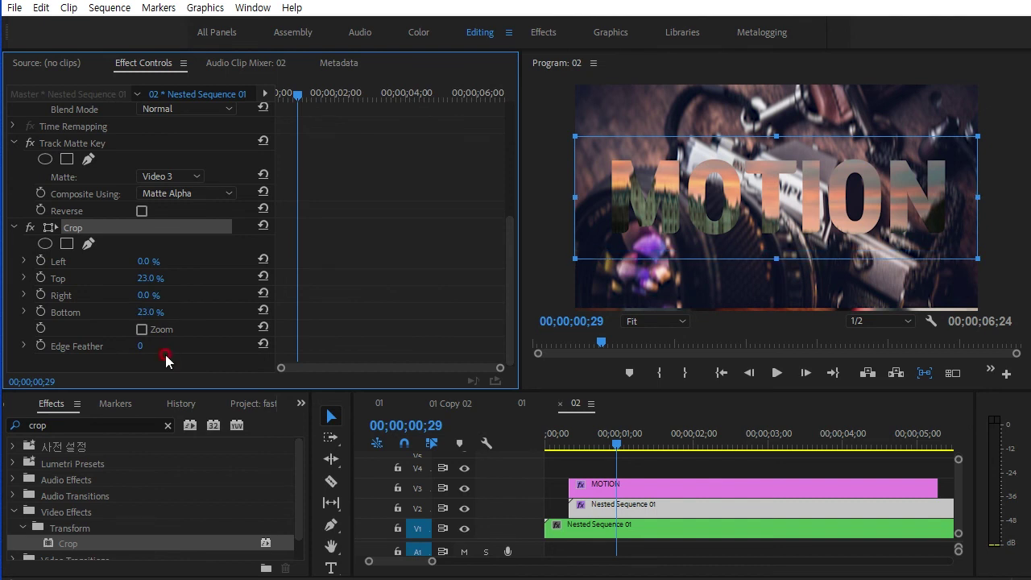
left_click(656, 512)
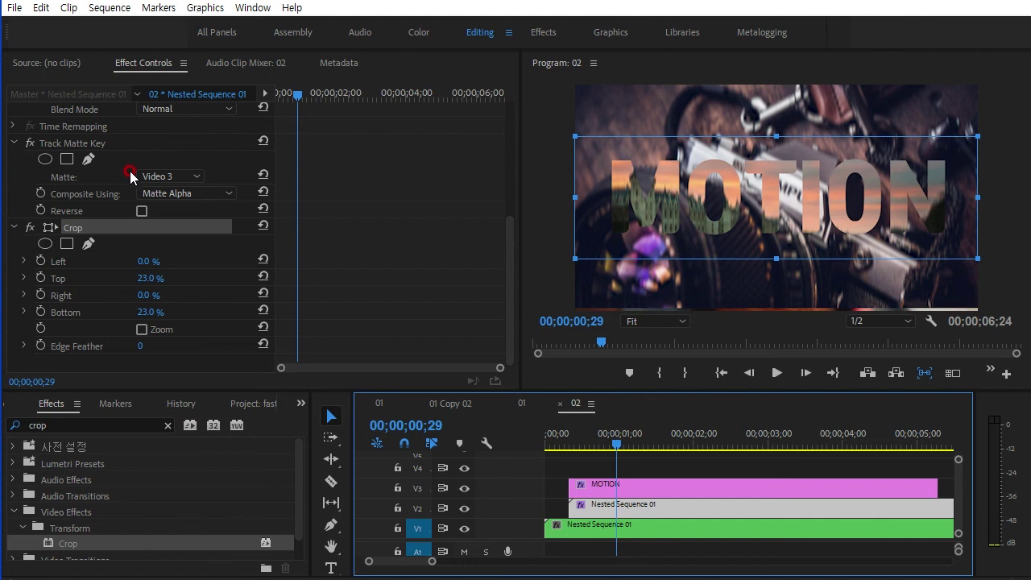
Tick Reverse in the V2 clip's Track Matte Key so the band shows footage around the MOTION letters
key("ctrl+1")
left_click_drag(179, 179, 149, 184)
left_click_drag(316, 342, 354, 338)
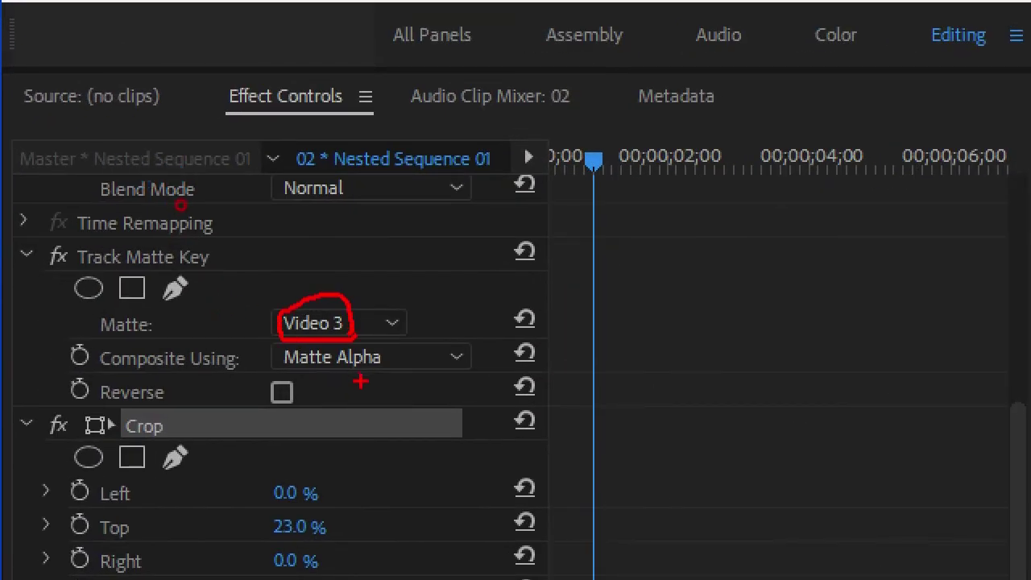
left_click_drag(265, 369, 330, 369)
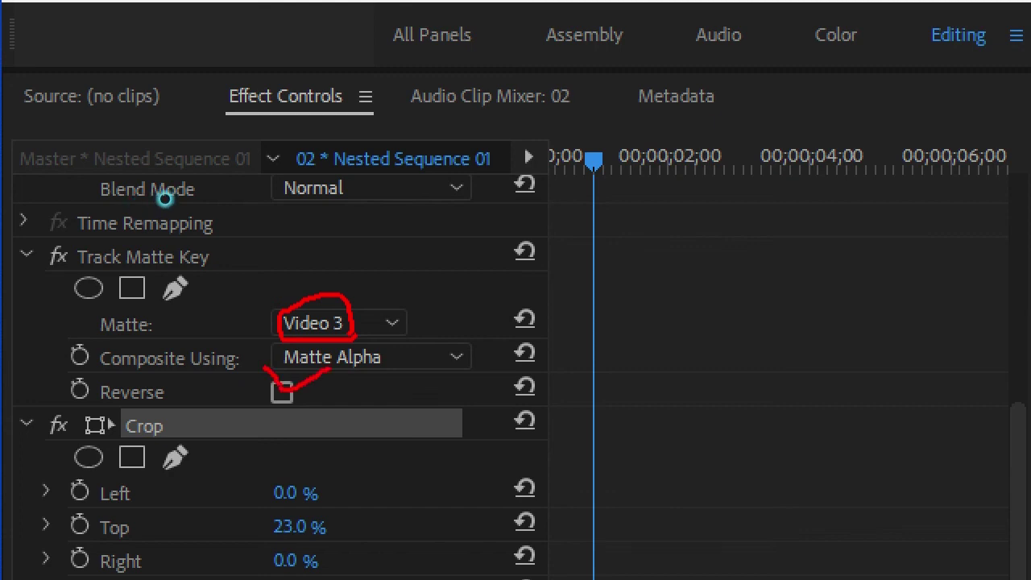
key("Escape")
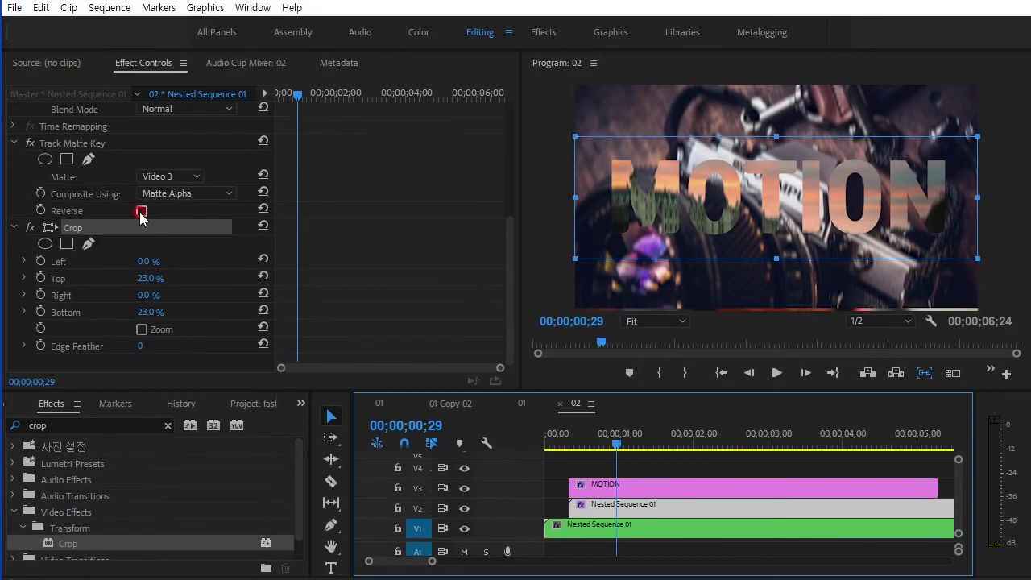
left_click(141, 212)
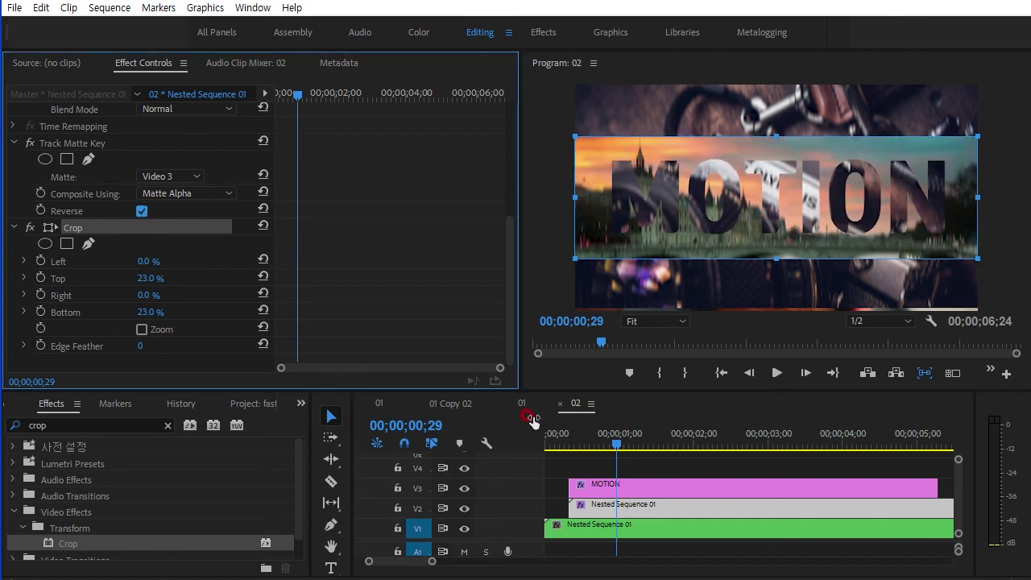
left_click_drag(618, 448, 548, 445)
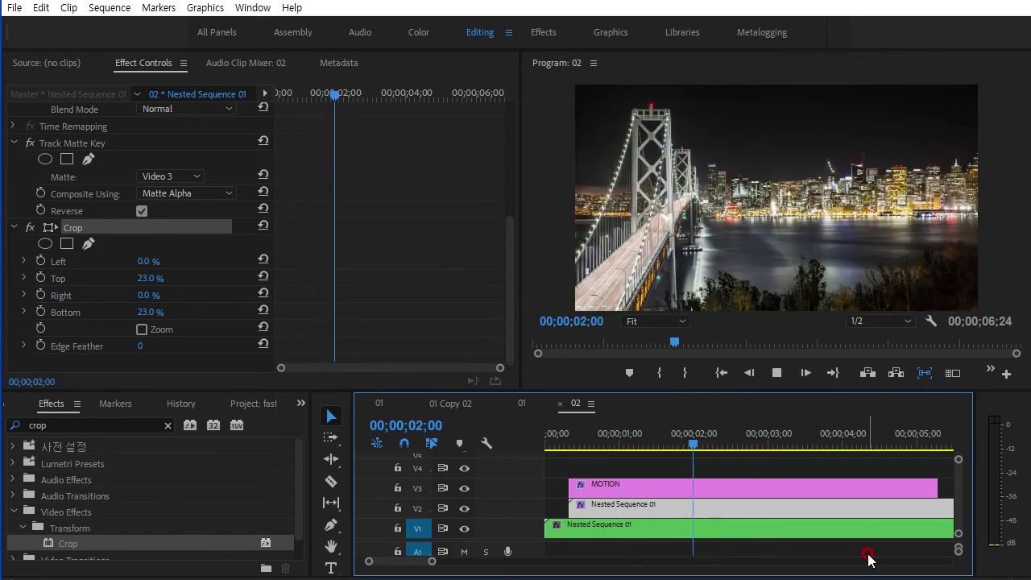
key("space")
left_click_drag(745, 448, 592, 445)
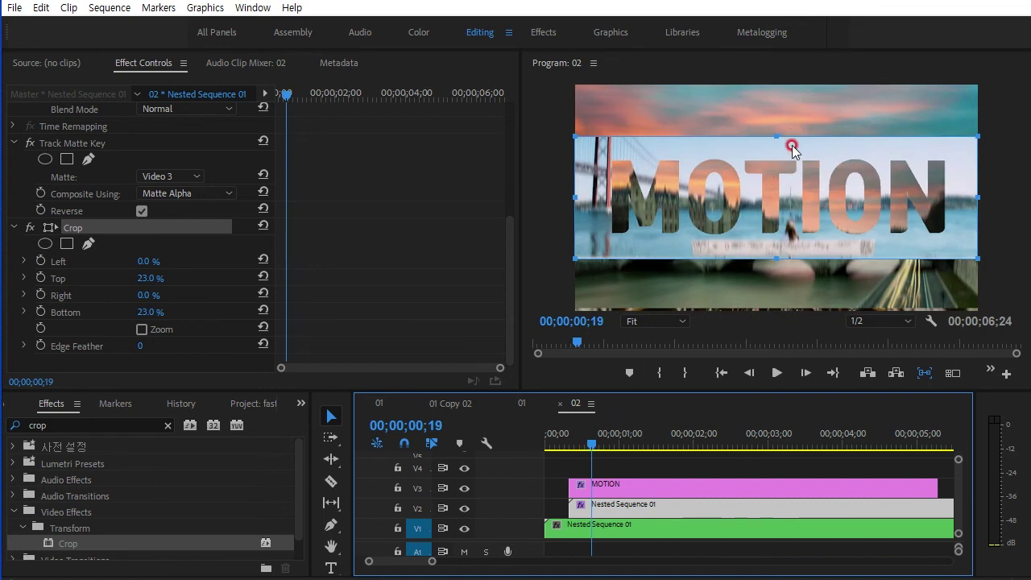
left_click_drag(768, 108, 834, 45)
left_click_drag(770, 77, 796, 105)
left_click_drag(794, 245, 809, 292)
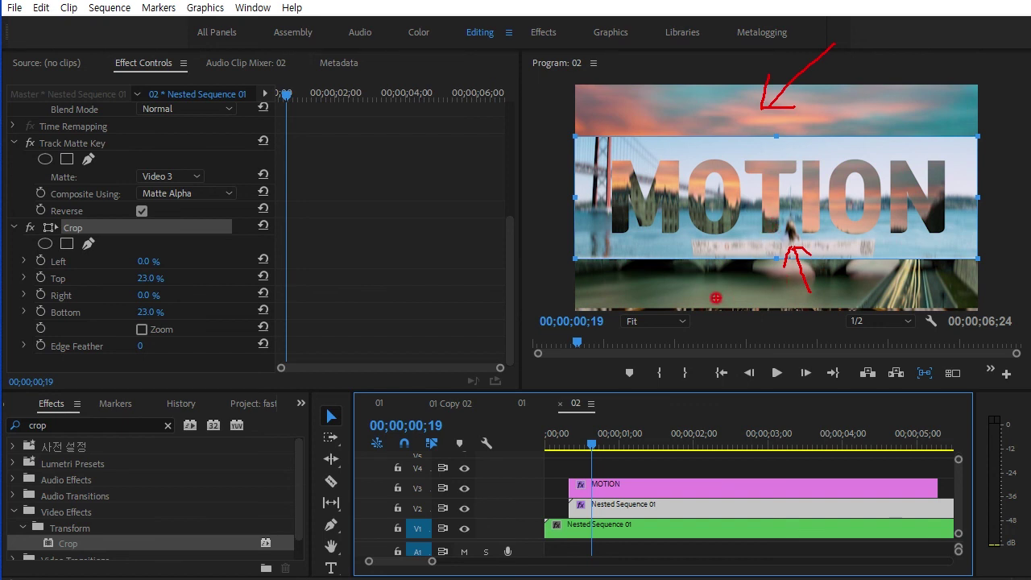
mouse_move(594, 448)
left_mouse_down()
mouse_move(600, 459)
mouse_move(545, 448)
left_mouse_up()
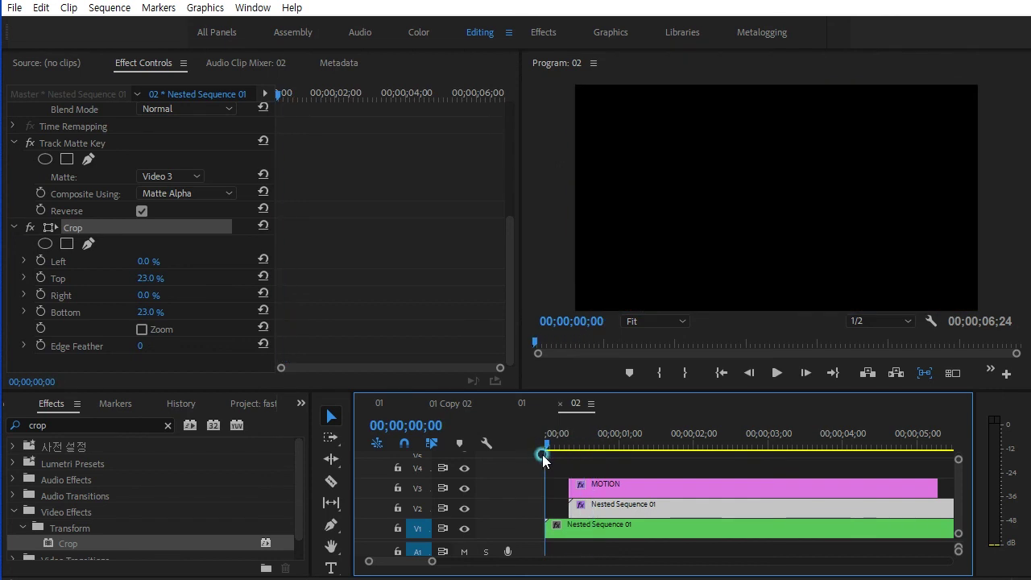
key("space")
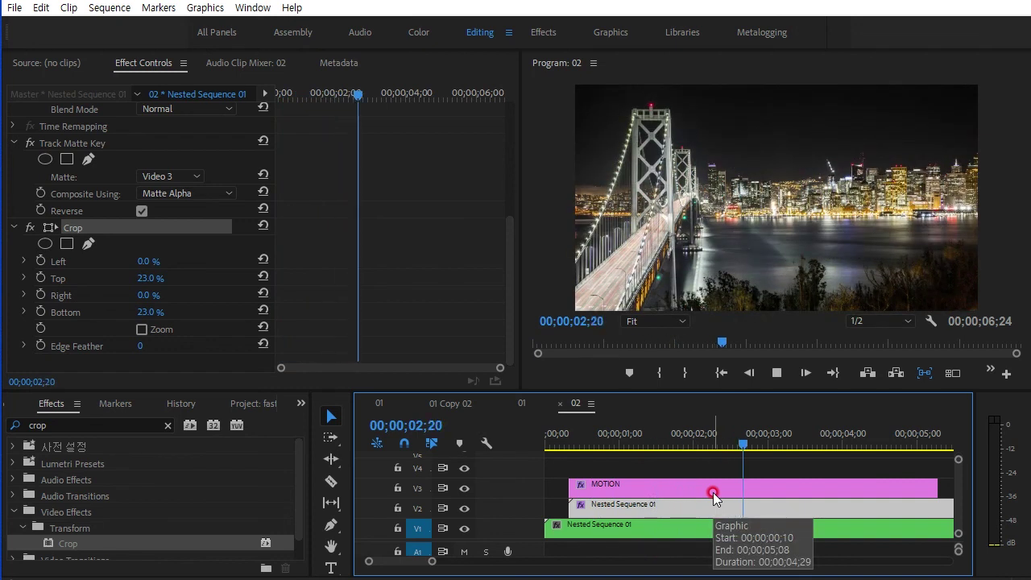
left_click(753, 445)
left_click_drag(757, 449, 597, 448)
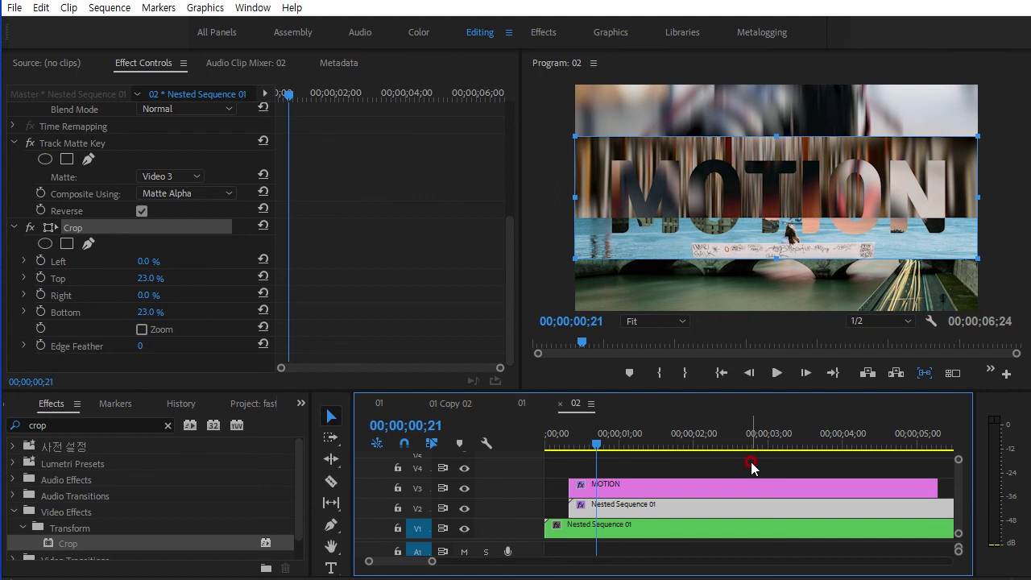
left_click_drag(600, 453, 665, 459)
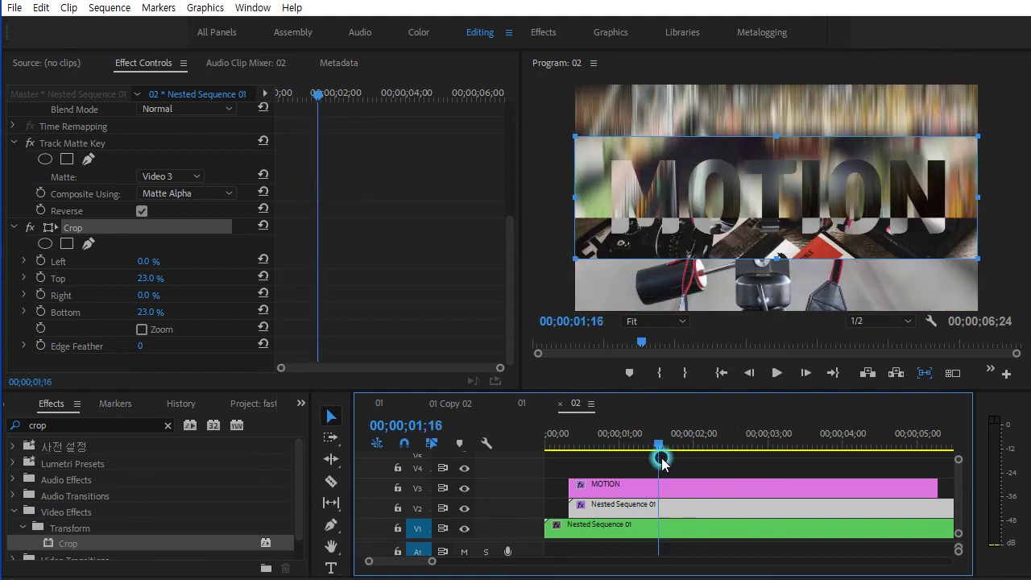
left_click_drag(665, 459, 641, 460)
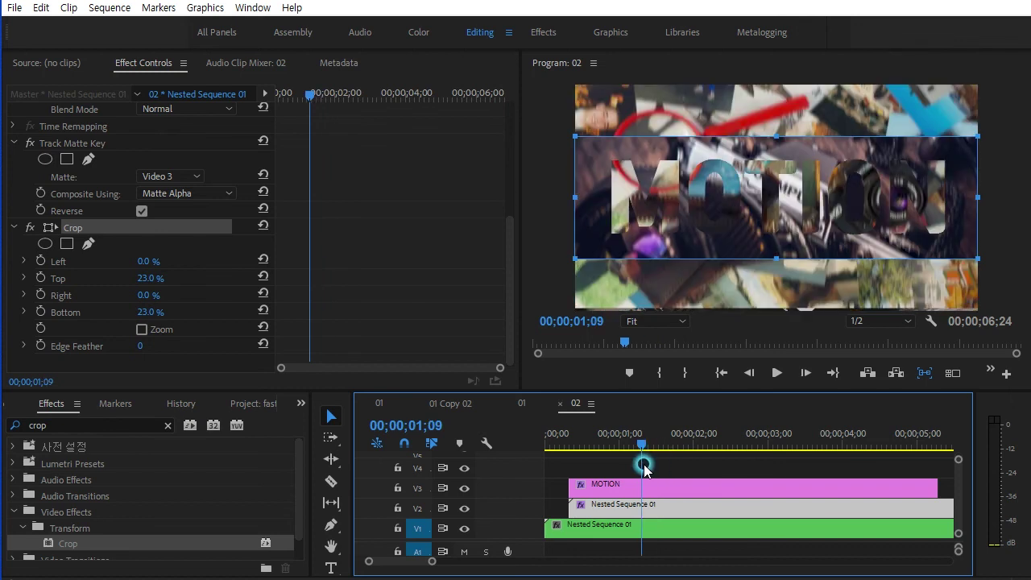